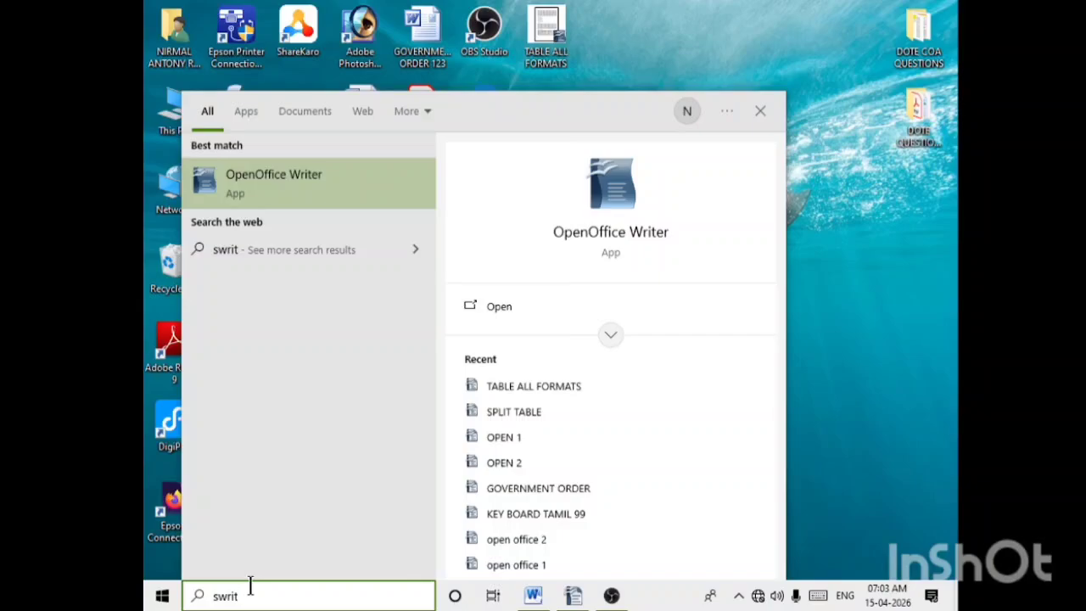
Open OpenOffice Writer and insert a table with 6 columns and 10 rows into the blank document
{"action": "key", "text": "Return"}
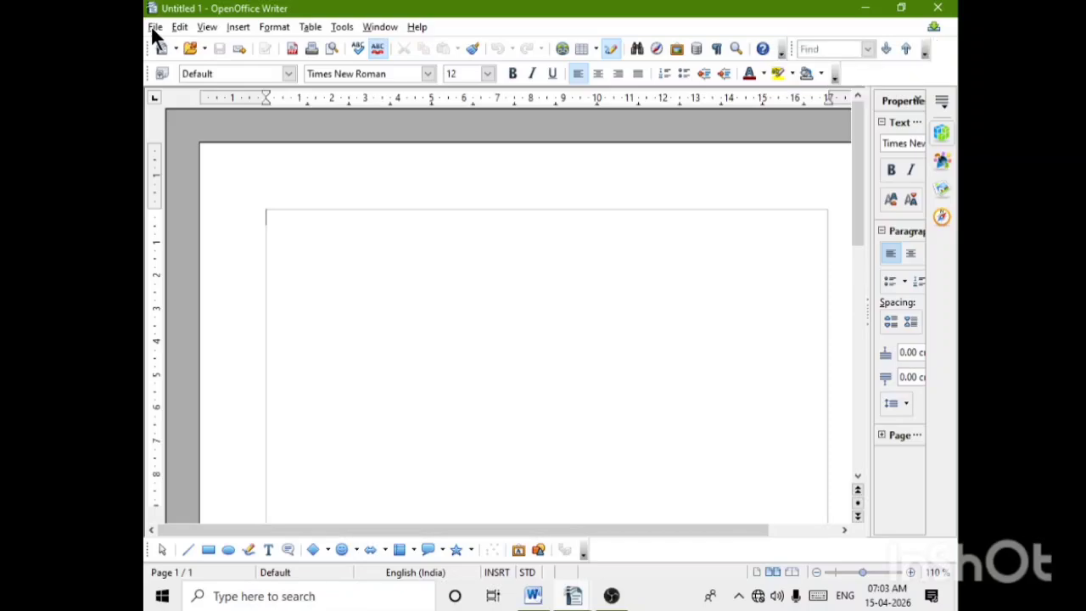
{"action": "left_click", "coordinate": [311, 27]}
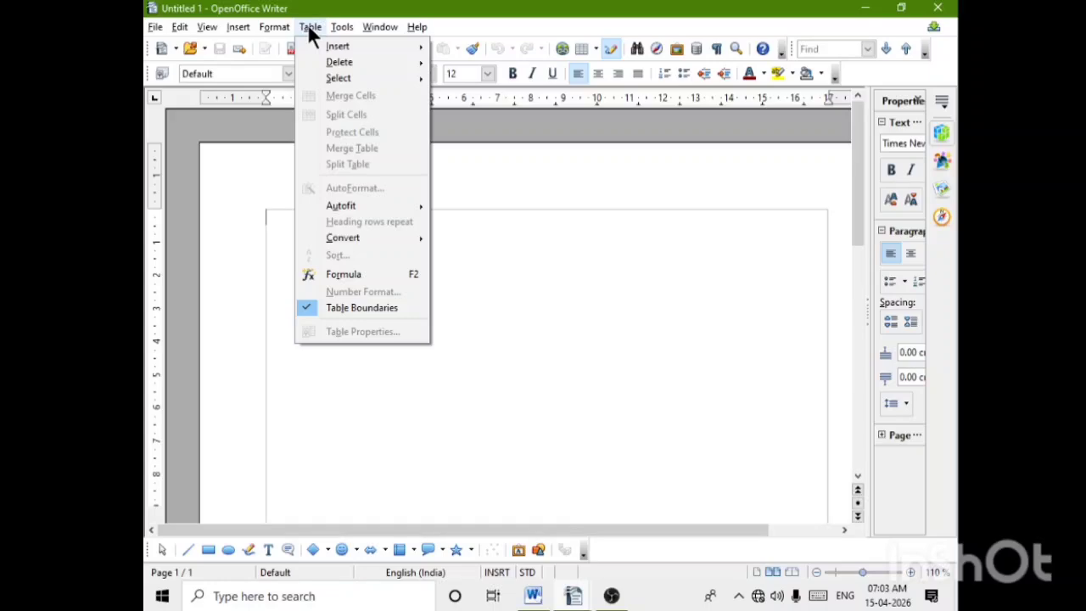
{"action": "mouse_move", "coordinate": [344, 42]}
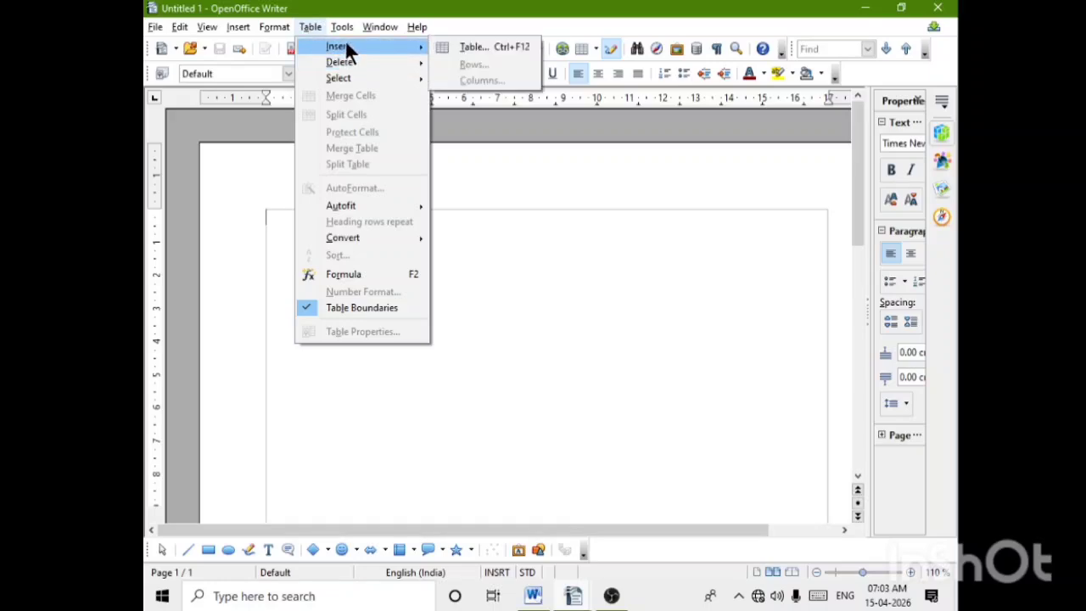
{"action": "left_click", "coordinate": [497, 47]}
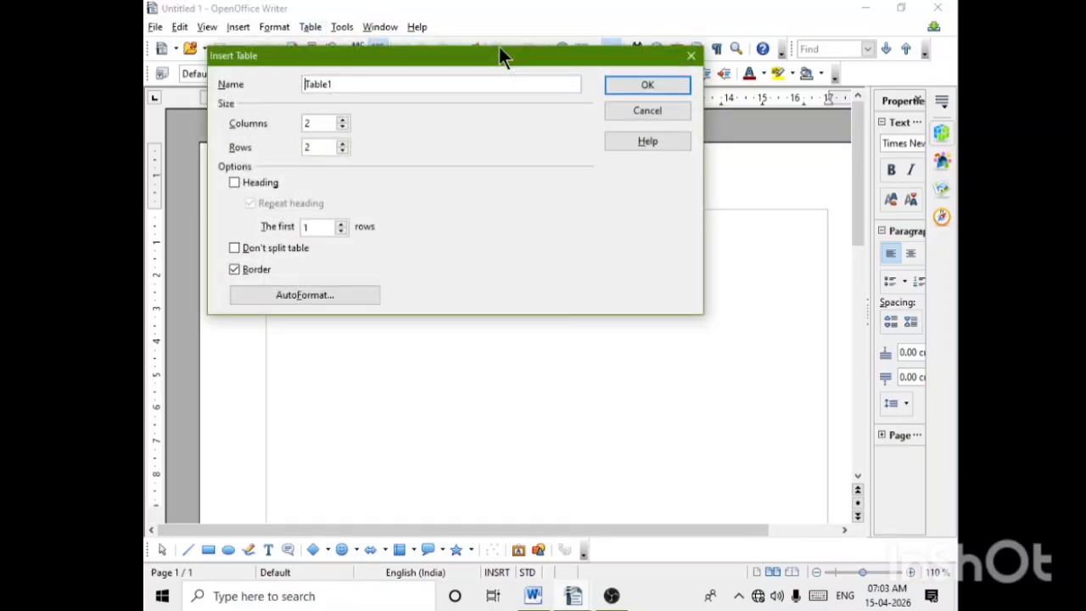
{"action": "left_click", "coordinate": [343, 119]}
{"action": "left_click", "coordinate": [344, 118]}
{"action": "left_click", "coordinate": [344, 119]}
{"action": "left_click", "coordinate": [344, 119]}
{"action": "left_click", "coordinate": [343, 143]}
{"action": "left_click", "coordinate": [342, 143]}
{"action": "left_click", "coordinate": [342, 144]}
{"action": "left_click", "coordinate": [343, 143]}
{"action": "left_click", "coordinate": [343, 143]}
{"action": "left_click", "coordinate": [343, 143]}
{"action": "left_click", "coordinate": [647, 85]}
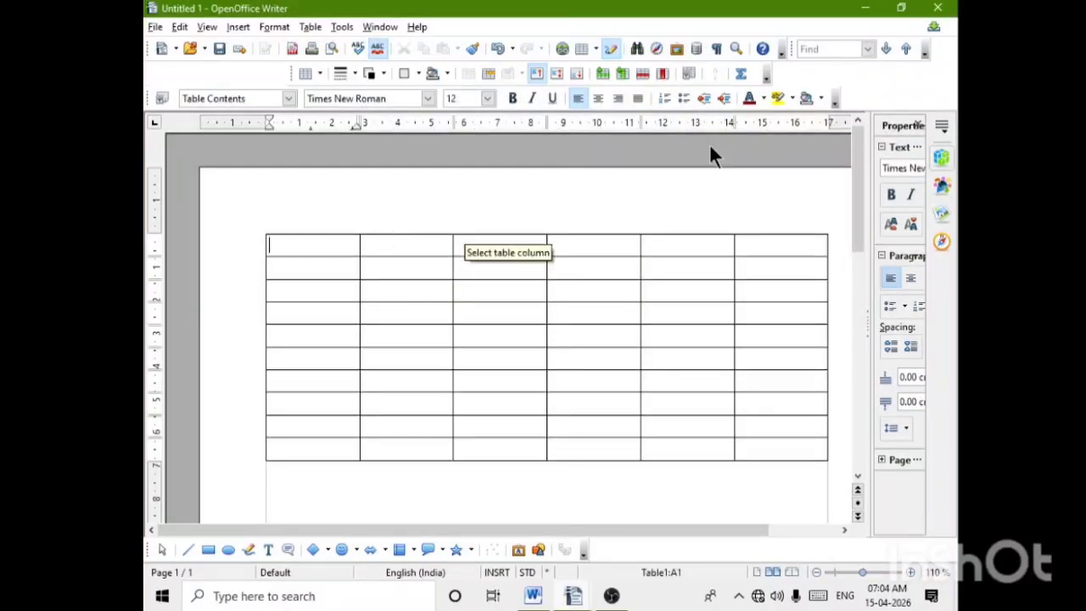
{"action": "type", "text": "name"}
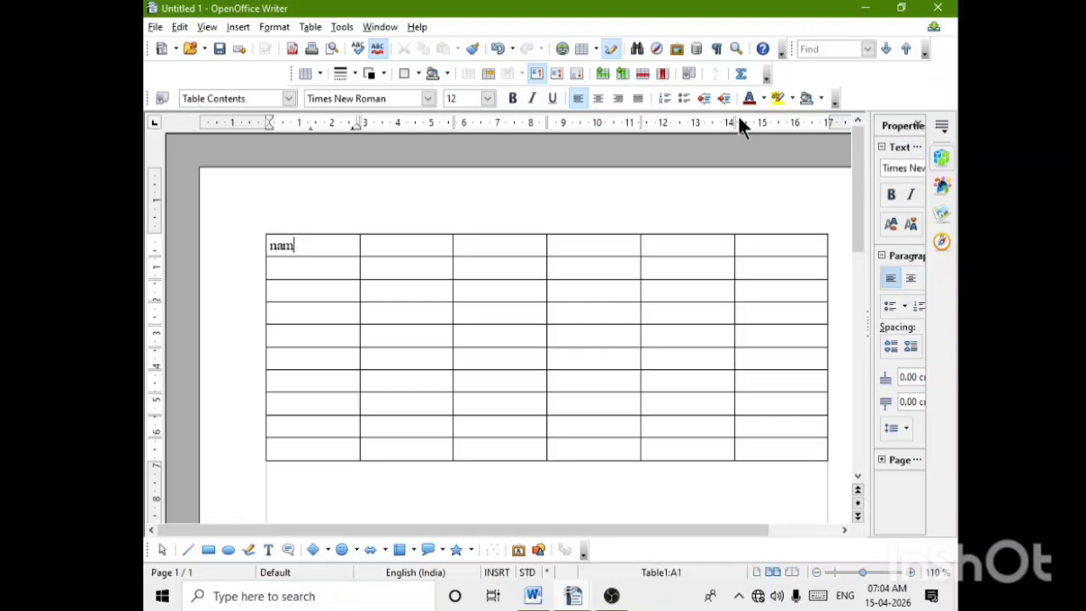
{"action": "key", "text": "BackSpace"}
{"action": "key", "text": "BackSpace"}
{"action": "key", "text": "BackSpace"}
{"action": "key", "text": "BackSpace"}
Enter the headings NAMES, SUNDAY and MONDAY in the first three cells of the table's top row
{"action": "scroll", "coordinate": [625, 182], "scroll_direction": "up", "scroll_amount": 5, "text": "ctrl"}
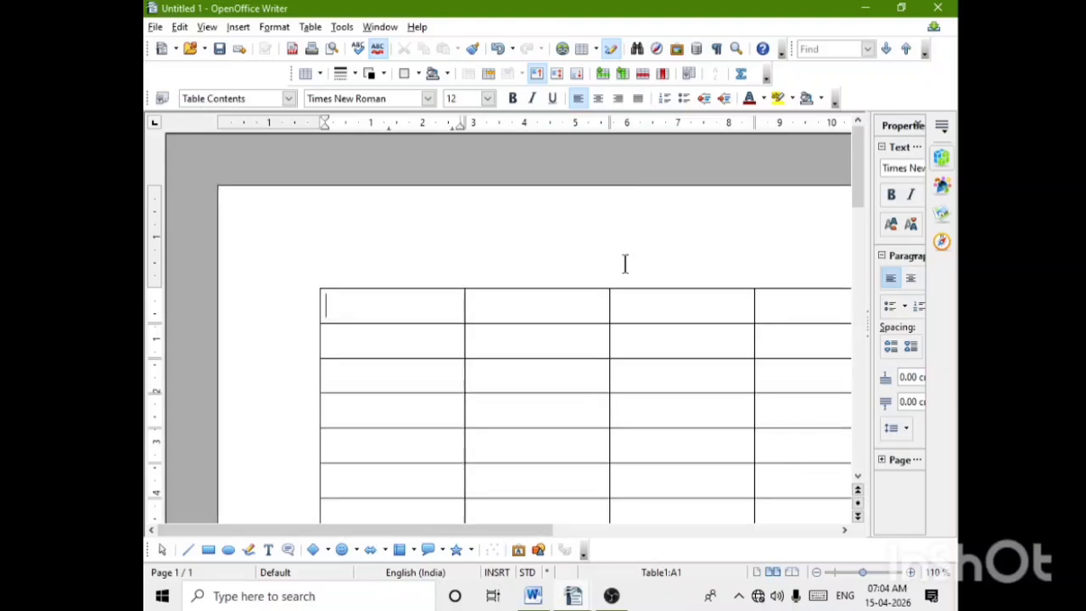
{"action": "type", "text": "NAMES"}
{"action": "key", "text": "Tab"}
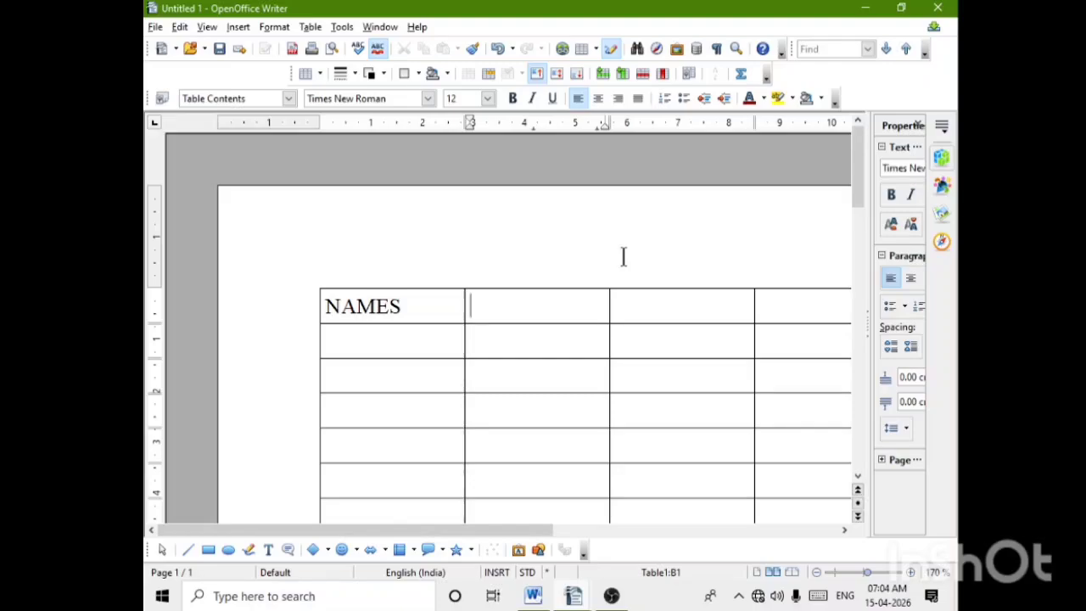
{"action": "type", "text": "SUN"}
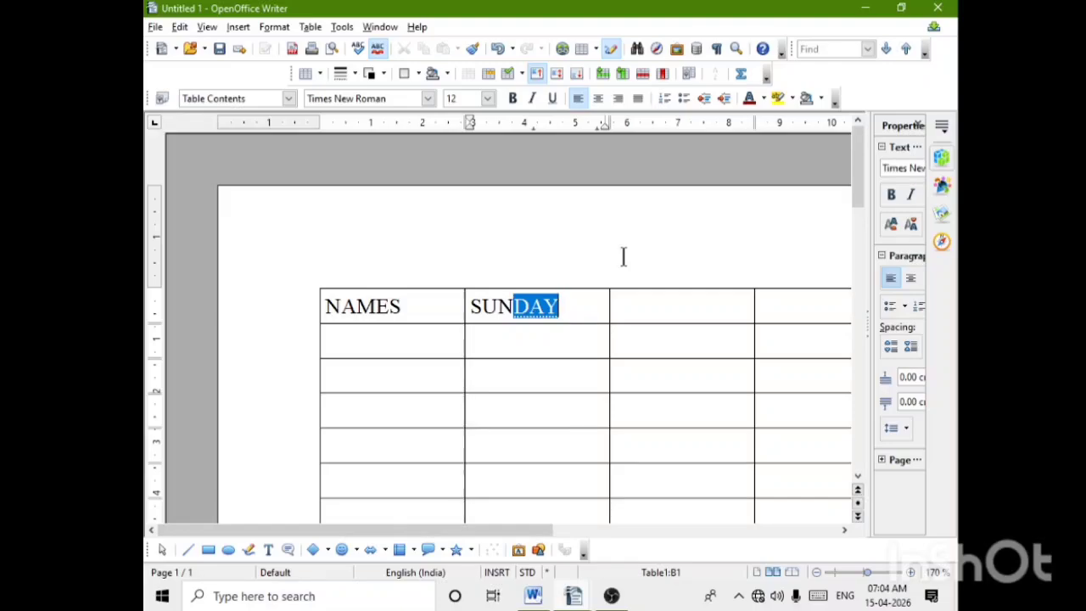
{"action": "key", "text": "Return"}
{"action": "key", "text": "Tab"}
{"action": "type", "text": "MON"}
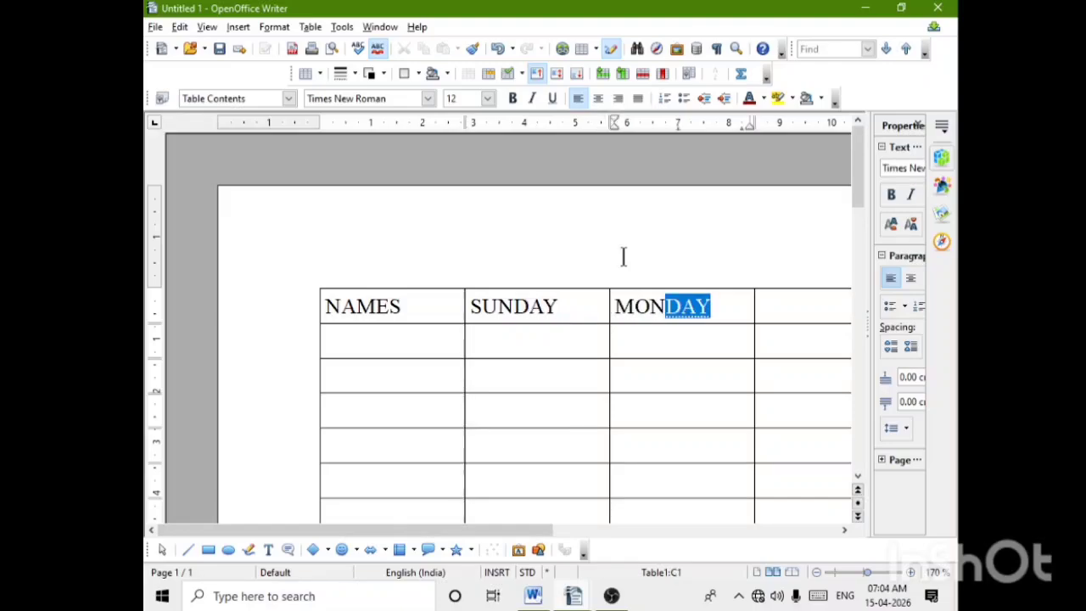
{"action": "key", "text": "Return"}
Enter the headings TUESDAY, WEDNESDAY and THURSDAY in the remaining three cells of the table's top row
{"action": "key", "text": "Tab"}
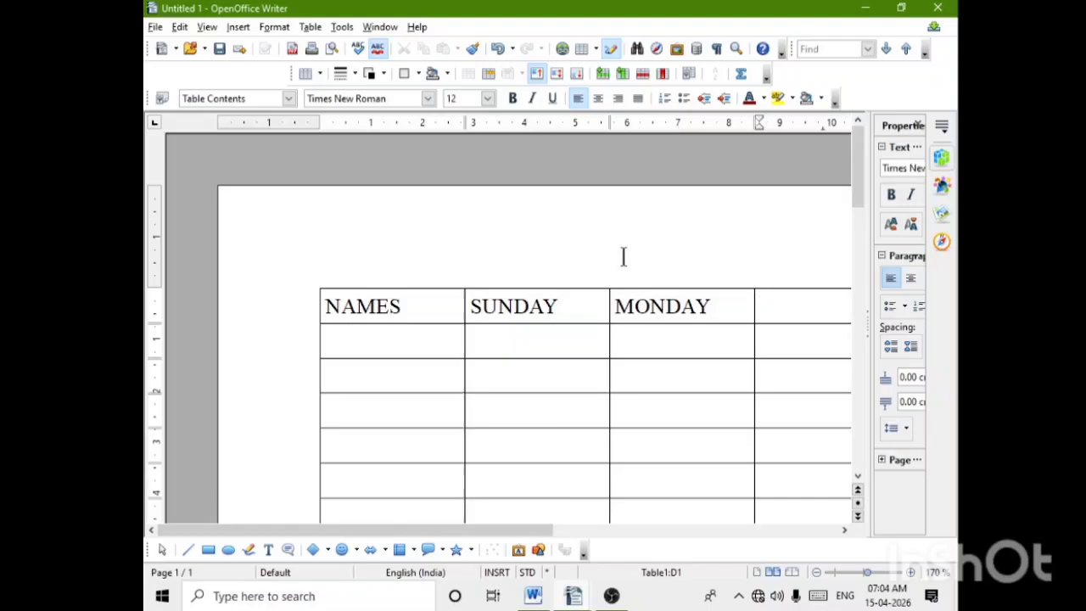
{"action": "type", "text": "TUES"}
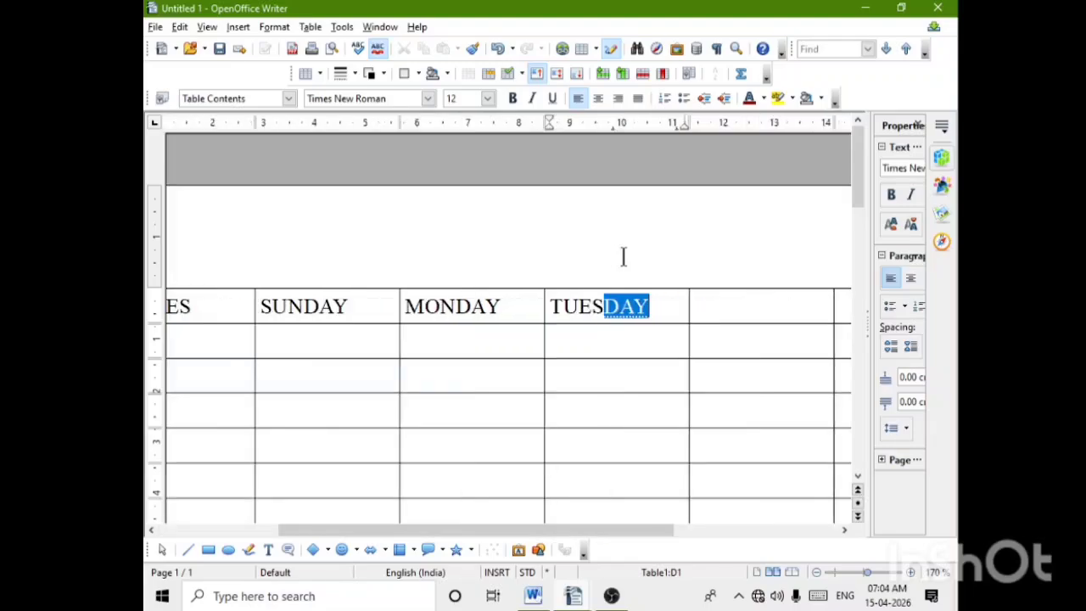
{"action": "key", "text": "Return"}
{"action": "key", "text": "Tab"}
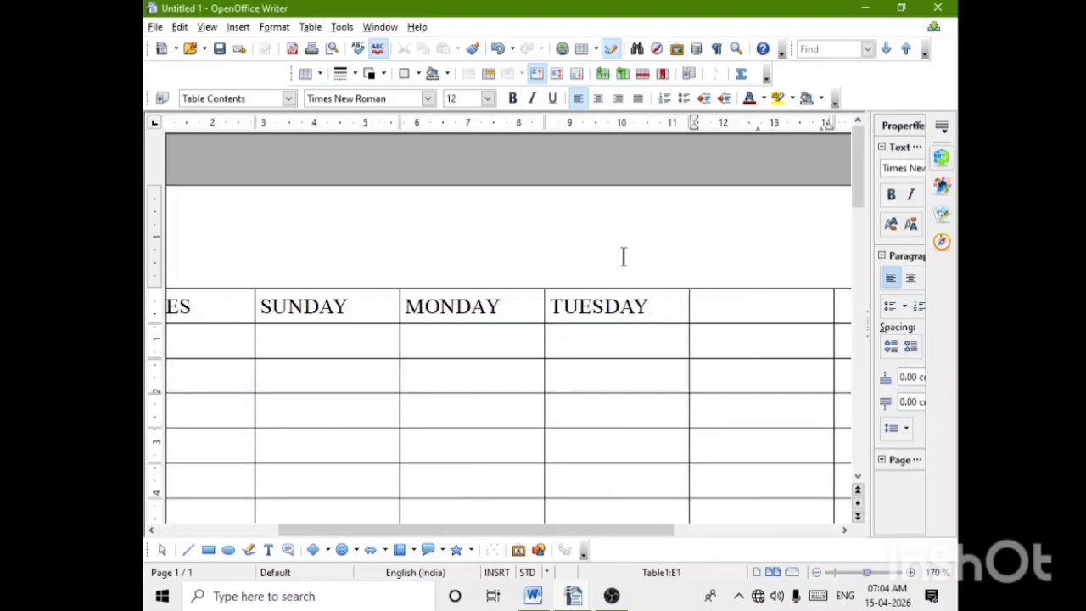
{"action": "type", "text": "WED"}
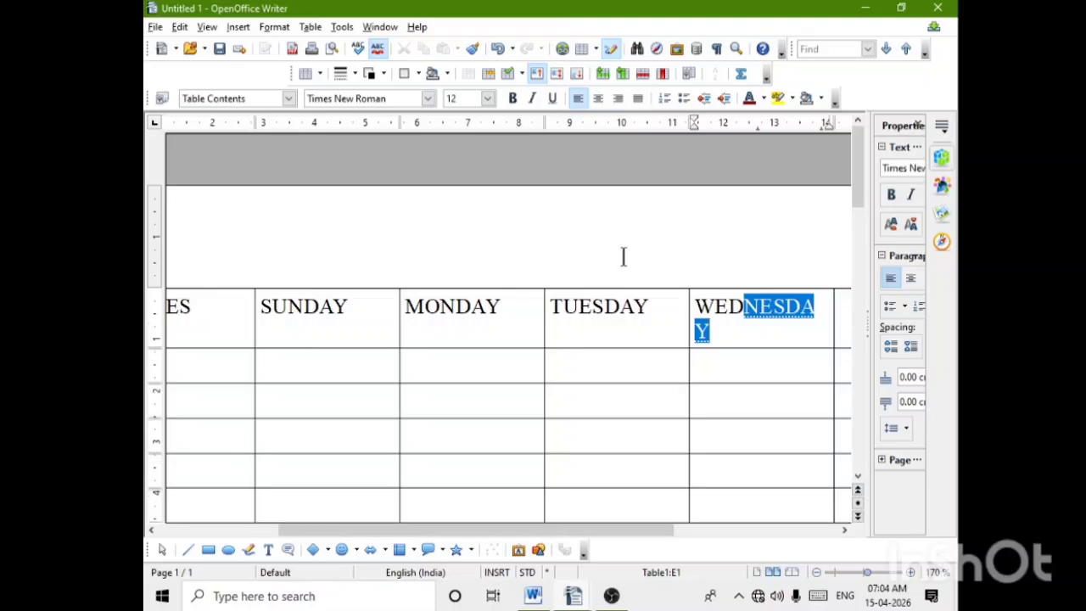
{"action": "key", "text": "Return"}
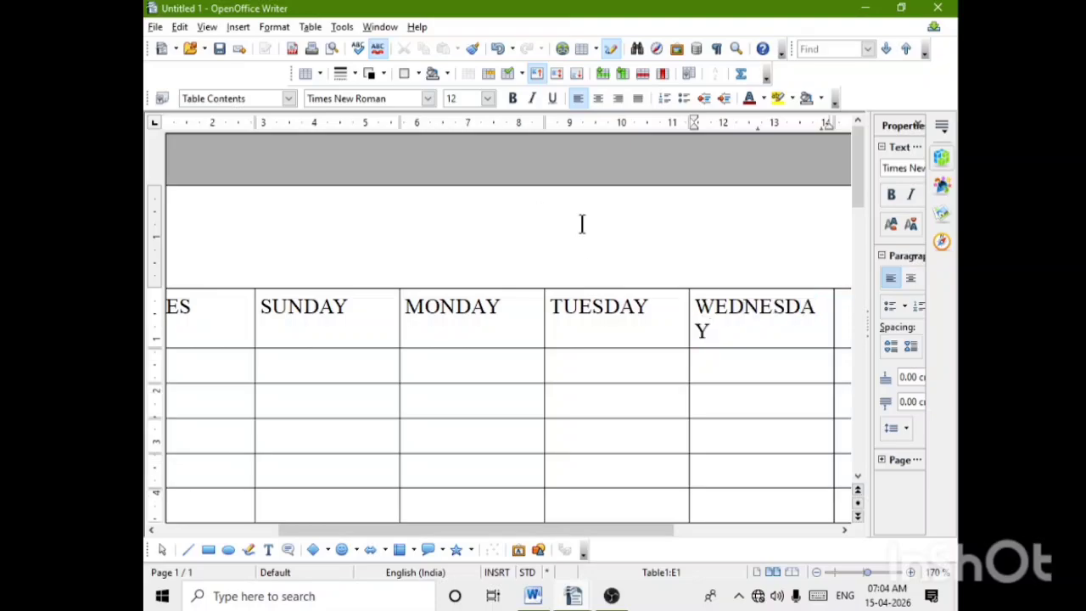
{"action": "scroll", "coordinate": [577, 255], "scroll_direction": "down", "scroll_amount": 5, "text": "ctrl"}
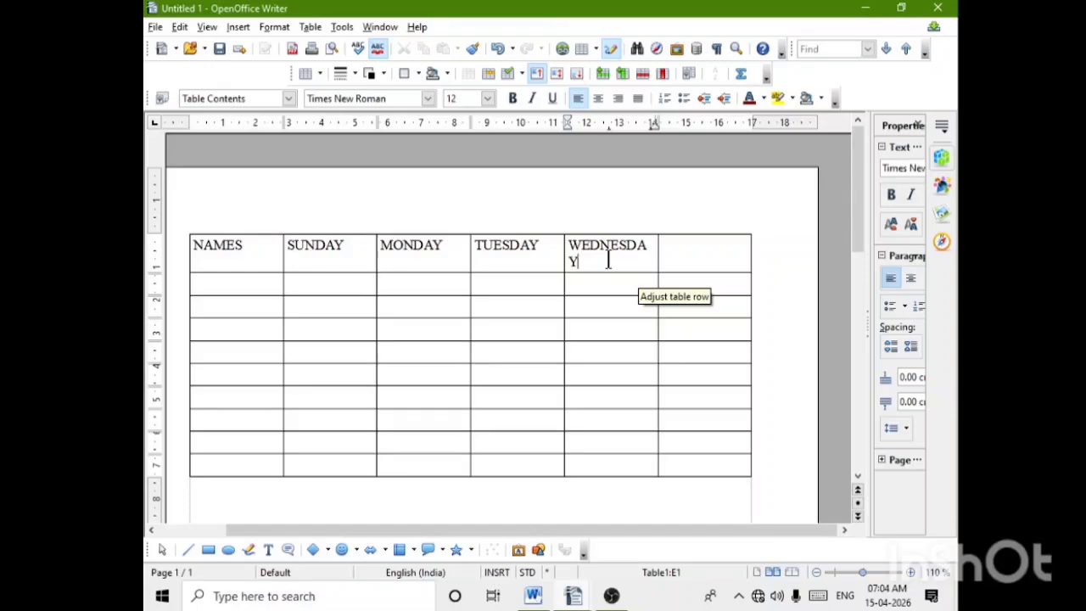
{"action": "key", "text": "Tab"}
{"action": "type", "text": "T"}
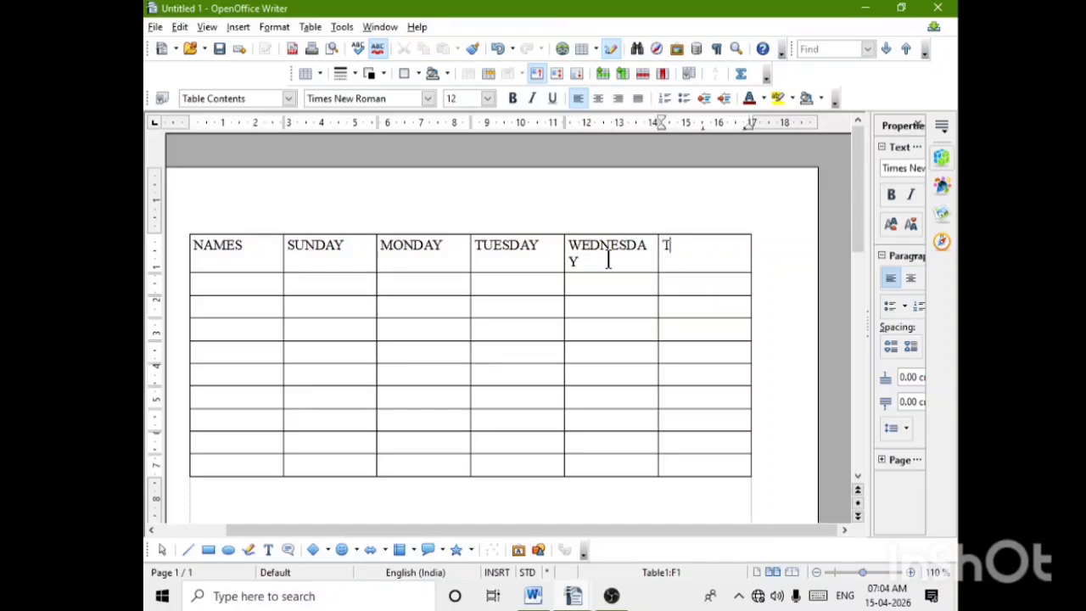
{"action": "type", "text": "HUR"}
{"action": "key", "text": "Return"}
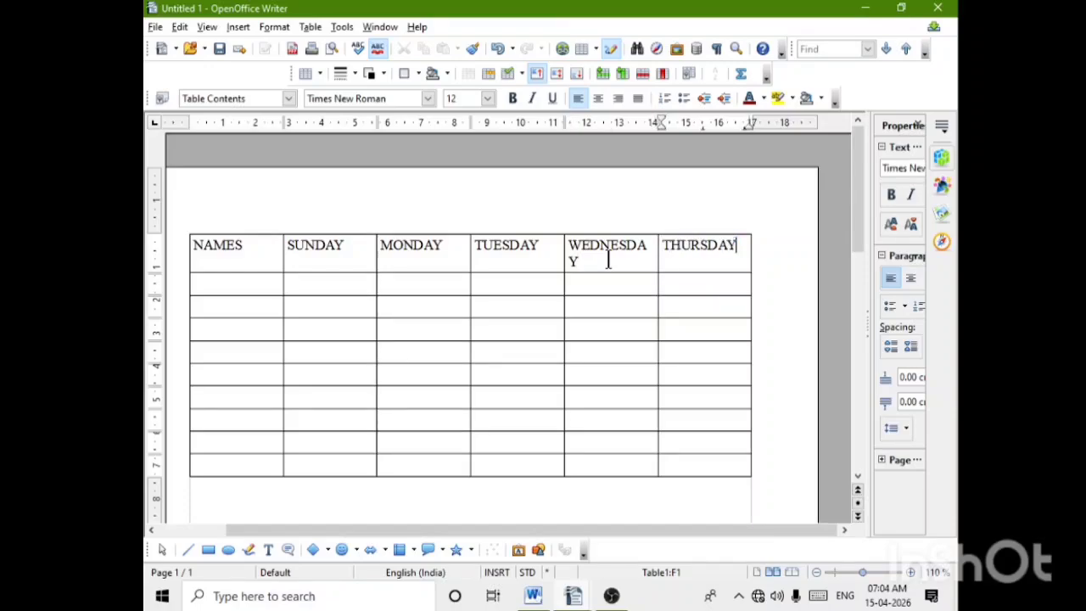
Make the header cells from NAMES to WEDNESDAY bold and set their font size to 11
{"action": "scroll", "coordinate": [496, 284], "scroll_direction": "down", "scroll_amount": 4, "text": "ctrl"}
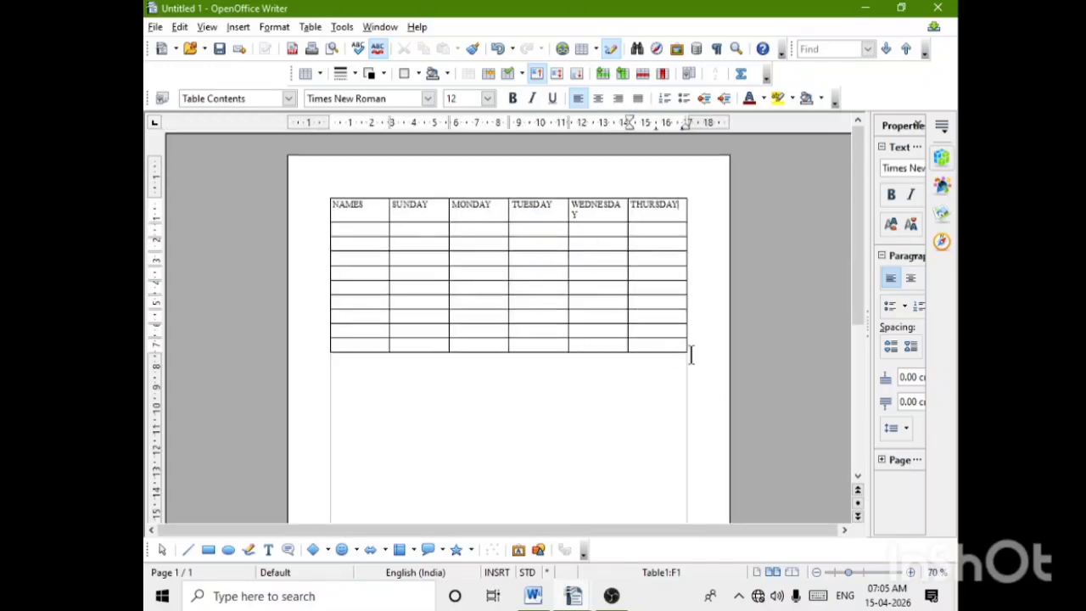
{"action": "left_click_drag", "start_coordinate": [585, 214], "coordinate": [307, 180]}
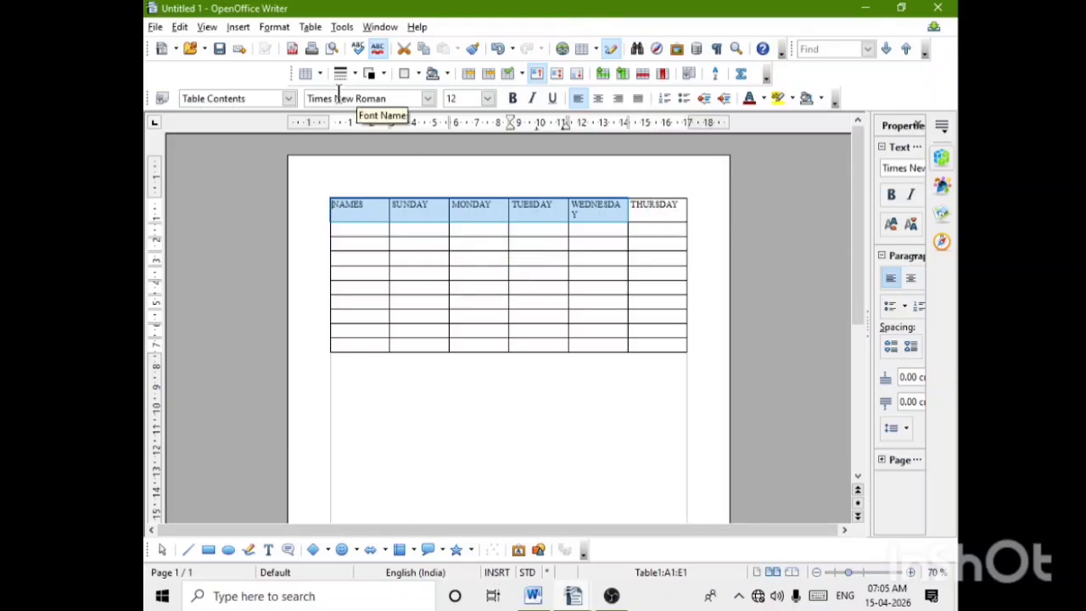
{"action": "left_click", "coordinate": [511, 99]}
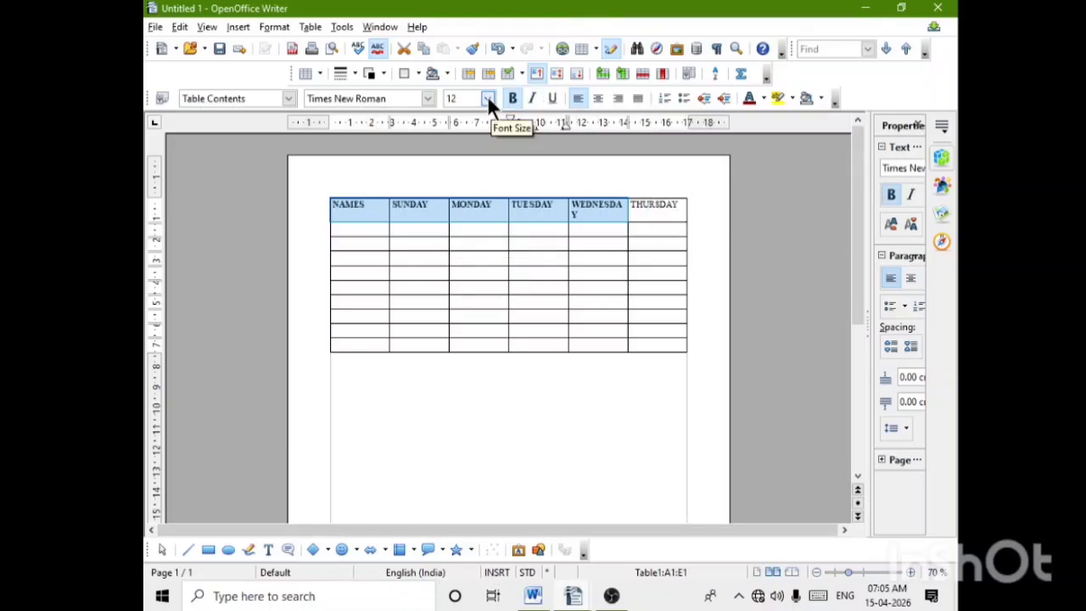
{"action": "left_click", "coordinate": [488, 98]}
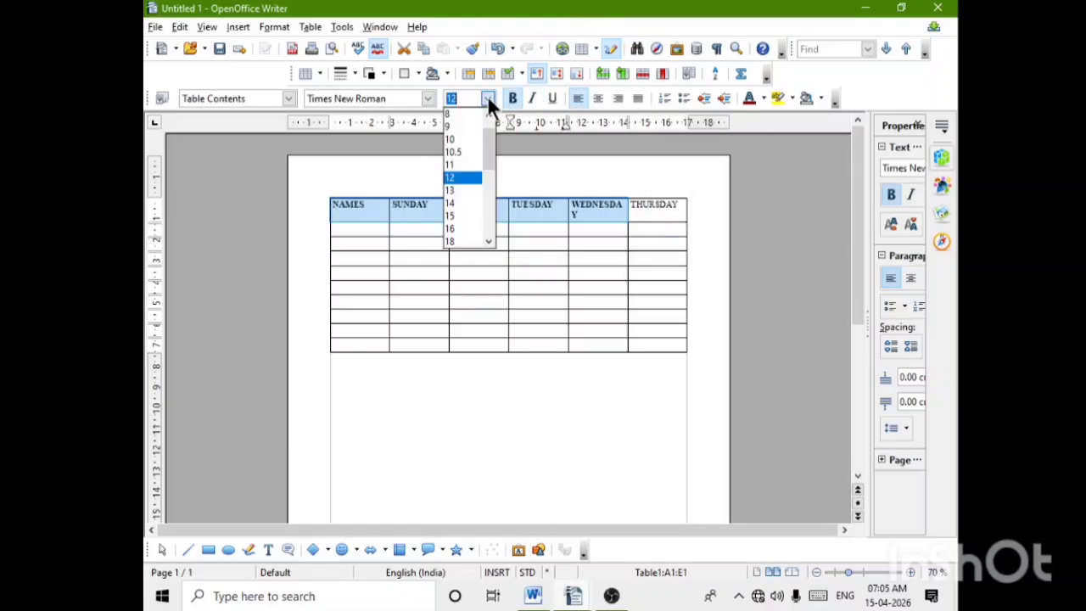
{"action": "left_click", "coordinate": [453, 167]}
Collapse the Properties sidebar and set the font size of the whole header row, including THURSDAY, to 11
{"action": "scroll", "coordinate": [668, 422], "scroll_direction": "up", "scroll_amount": 6}
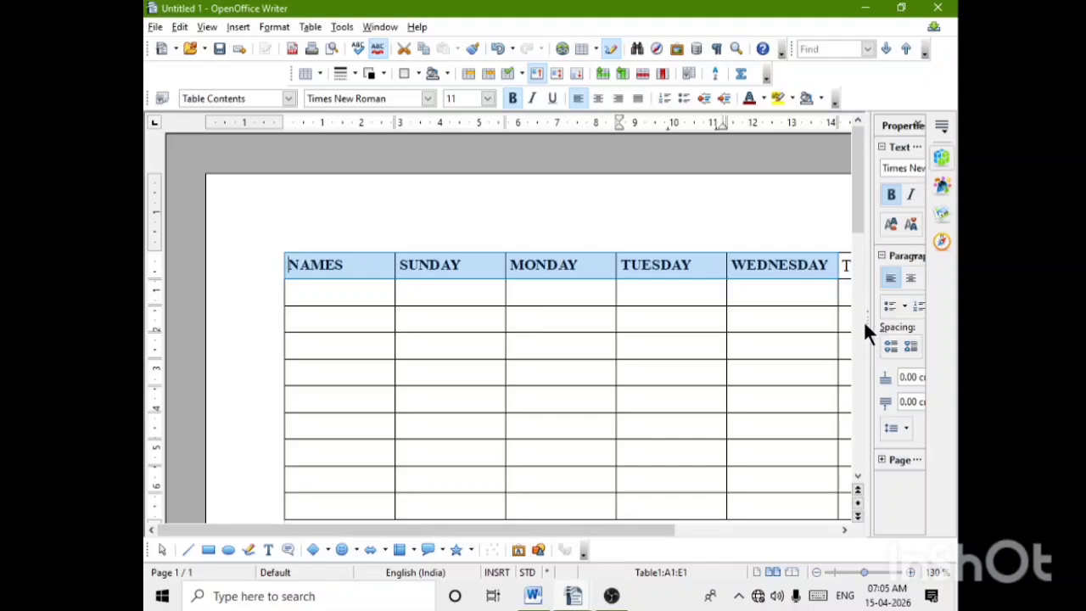
{"action": "left_click_drag", "start_coordinate": [871, 325], "coordinate": [917, 323]}
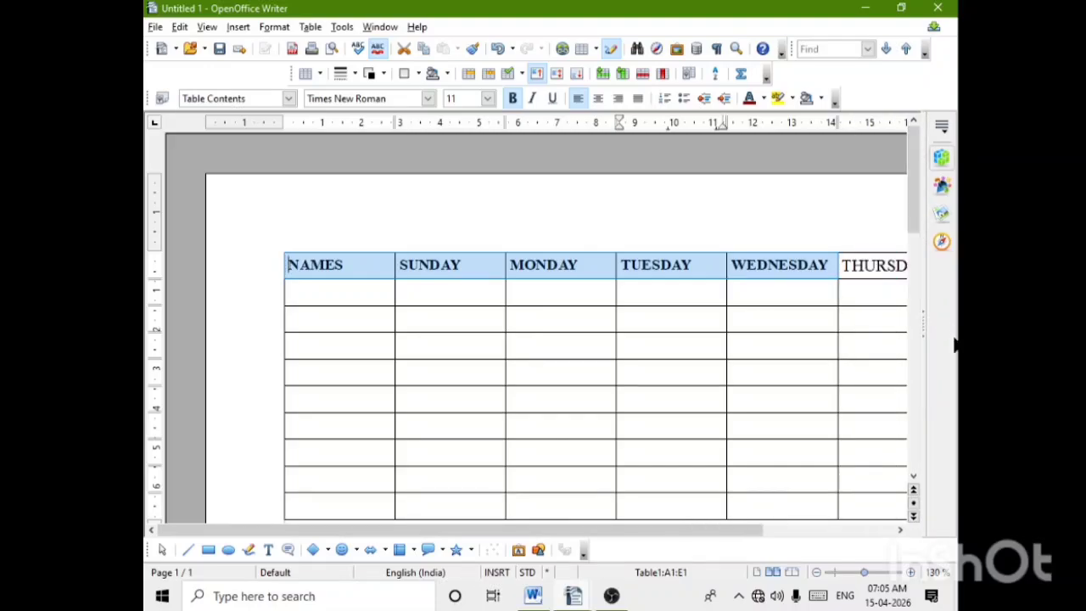
{"action": "scroll", "coordinate": [823, 357], "scroll_direction": "down", "scroll_amount": 5, "text": "ctrl"}
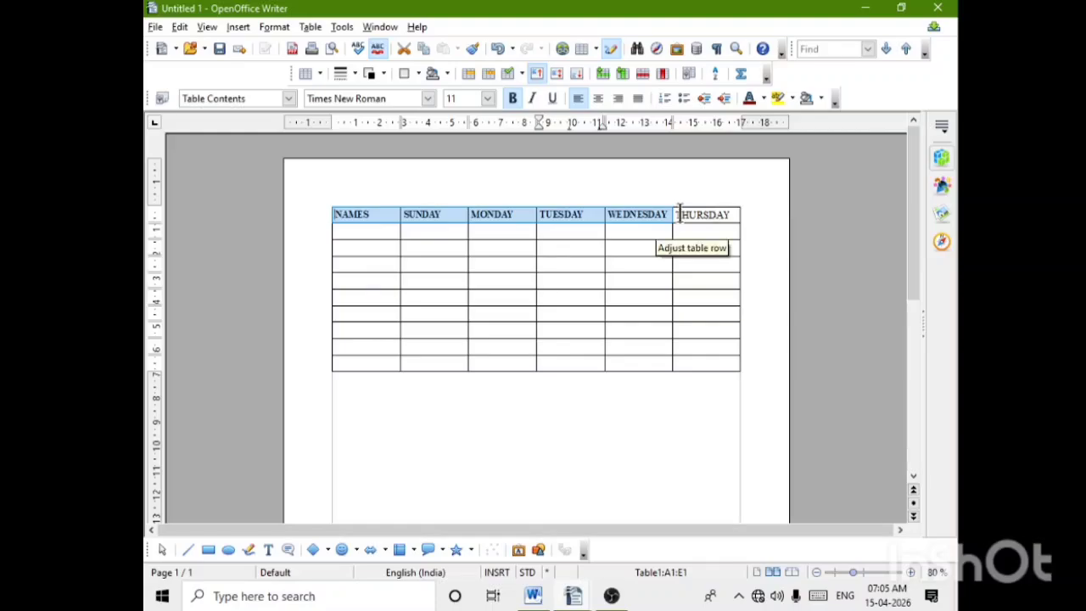
{"action": "left_click_drag", "start_coordinate": [737, 219], "coordinate": [329, 214]}
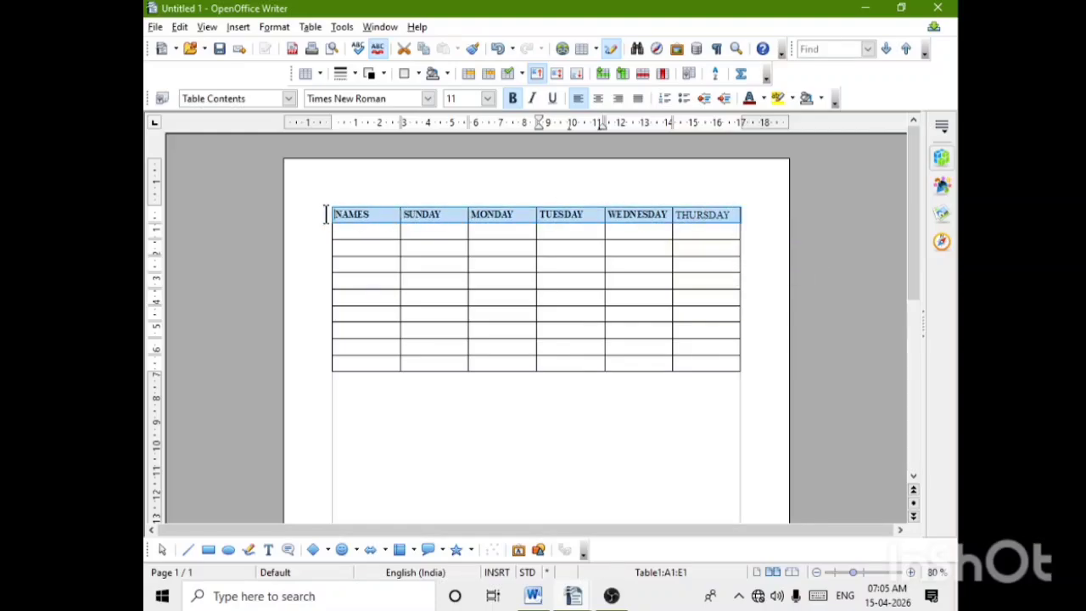
{"action": "left_click", "coordinate": [488, 96]}
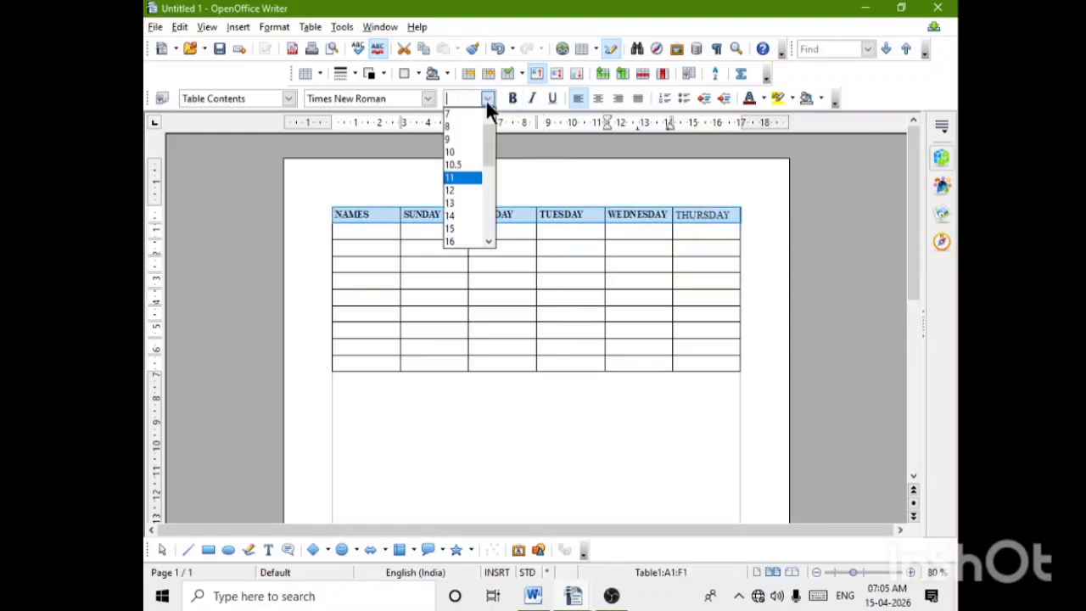
{"action": "left_click", "coordinate": [449, 178]}
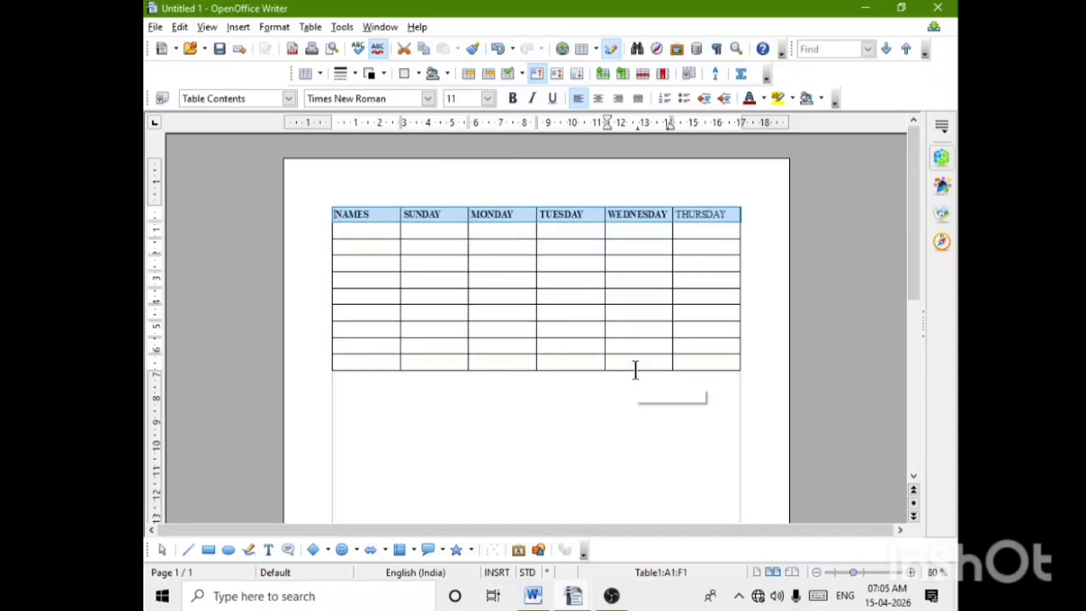
Center the header row's text both vertically and horizontally within its cells
{"action": "scroll", "coordinate": [634, 369], "scroll_direction": "up", "scroll_amount": 4}
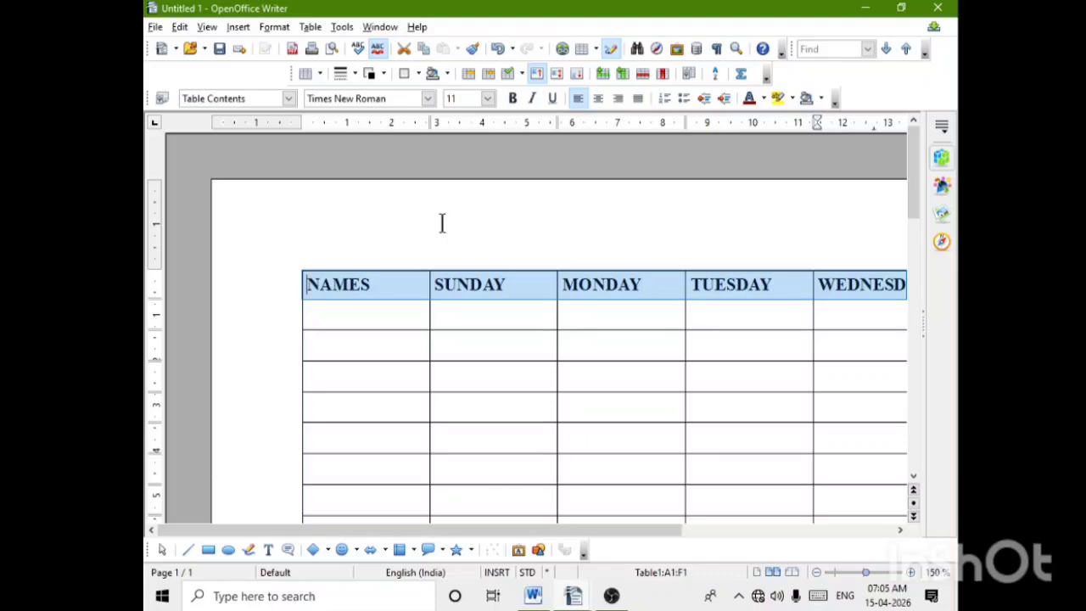
{"action": "right_click", "coordinate": [527, 282]}
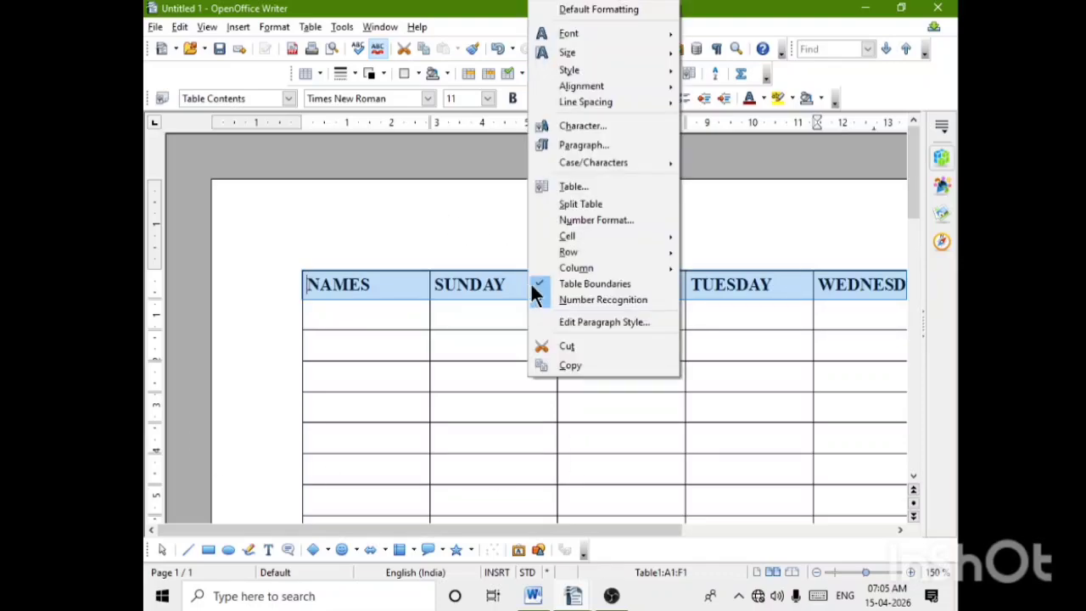
{"action": "mouse_move", "coordinate": [574, 237]}
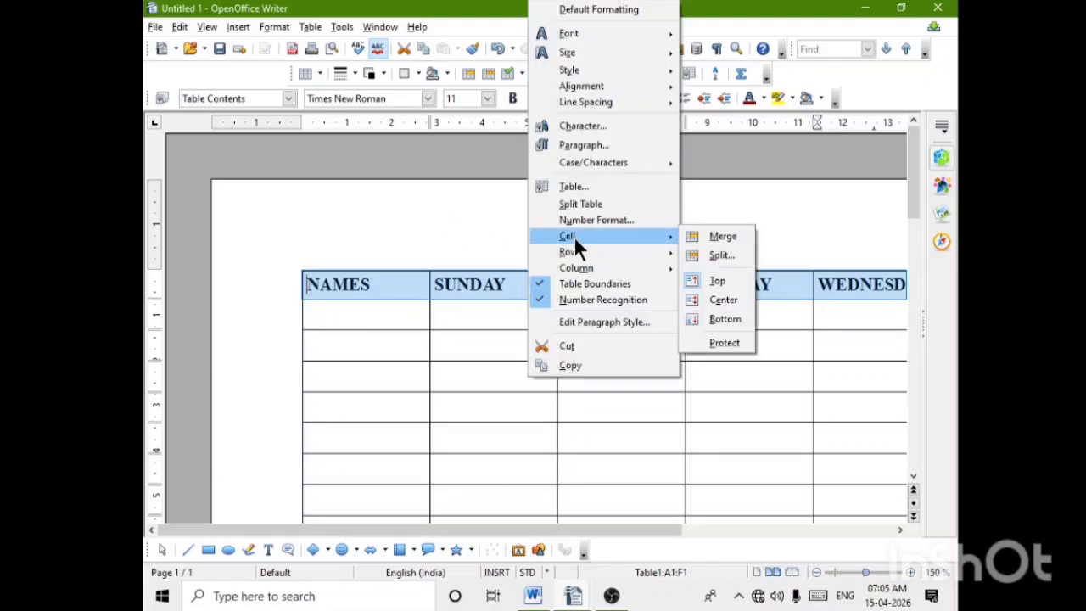
{"action": "left_click", "coordinate": [722, 300]}
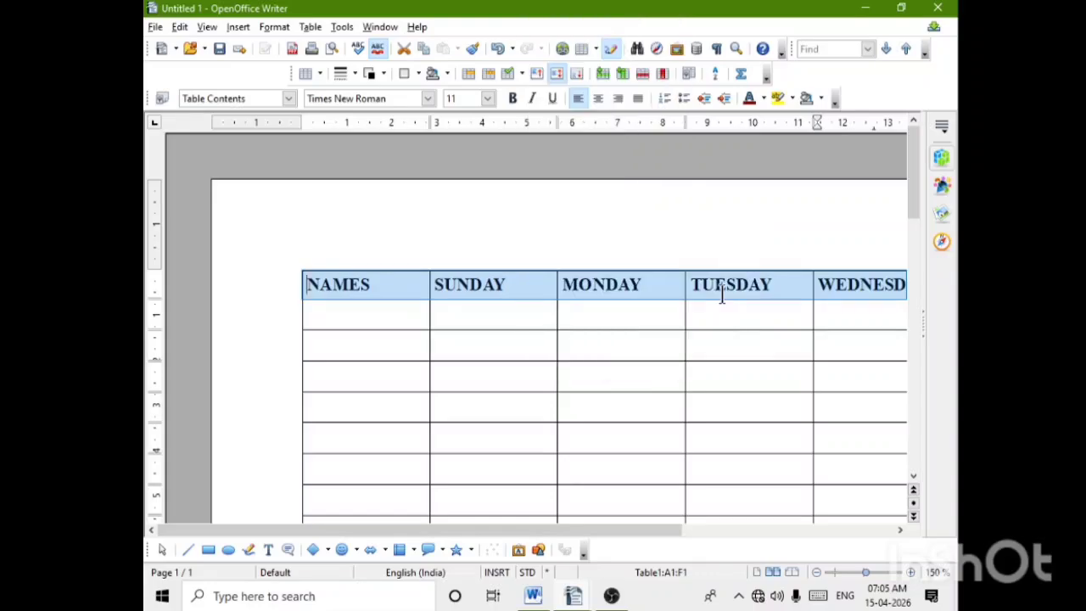
{"action": "left_click", "coordinate": [598, 97]}
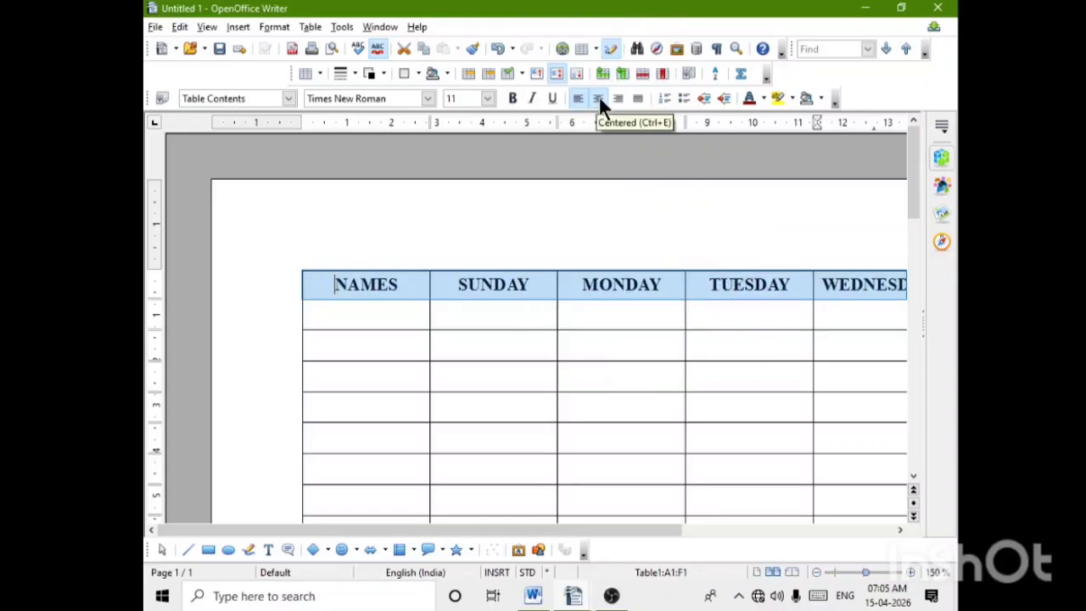
Color the text of the whole header row Red 4
{"action": "scroll", "coordinate": [655, 232], "scroll_direction": "down", "scroll_amount": 2}
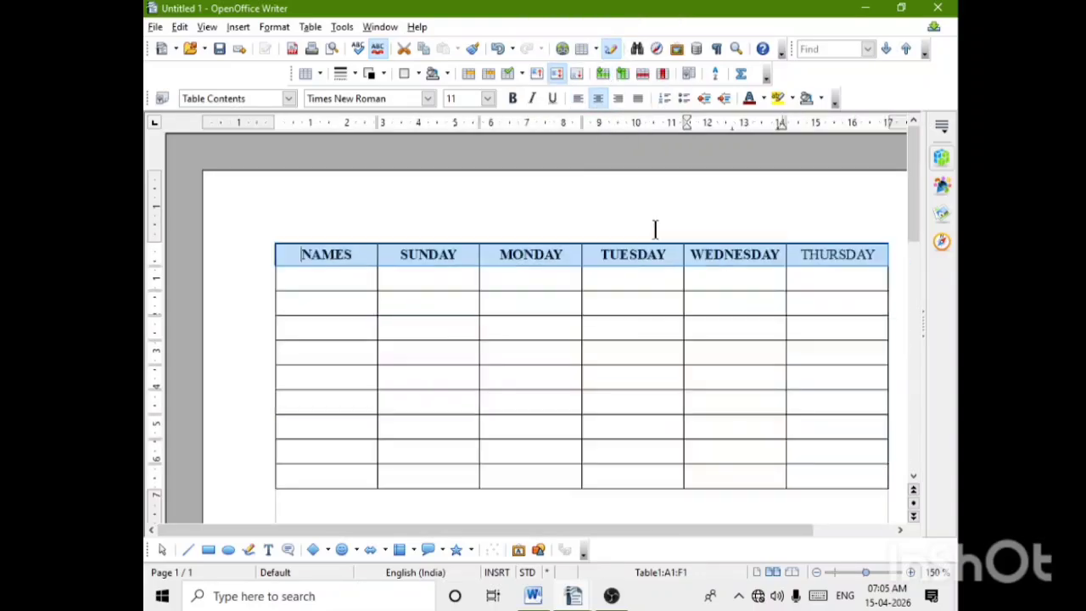
{"action": "left_click", "coordinate": [764, 98]}
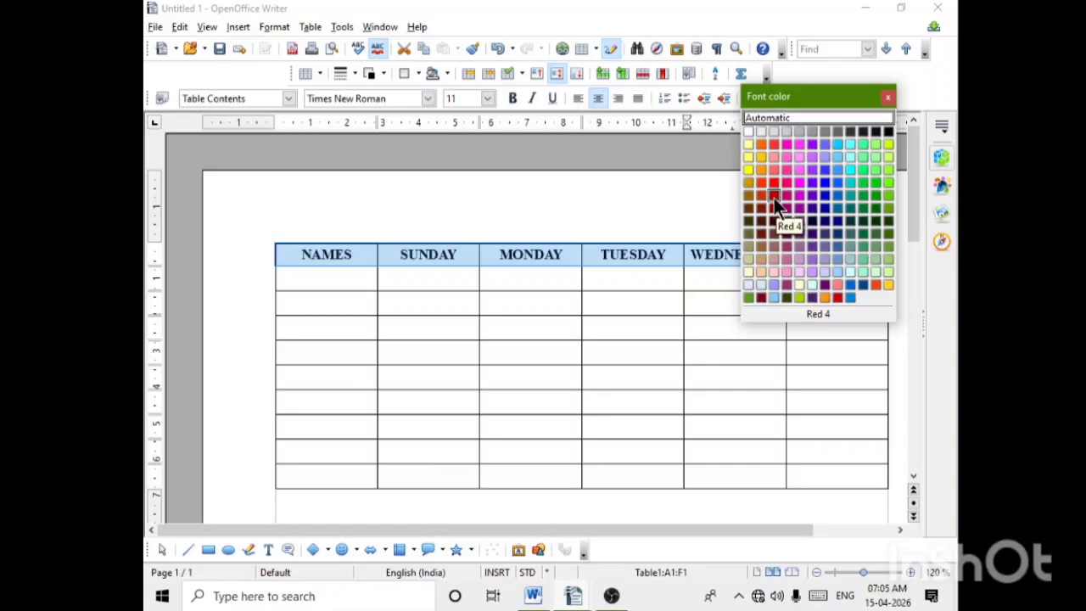
{"action": "left_click", "coordinate": [774, 198]}
{"action": "left_click", "coordinate": [618, 188]}
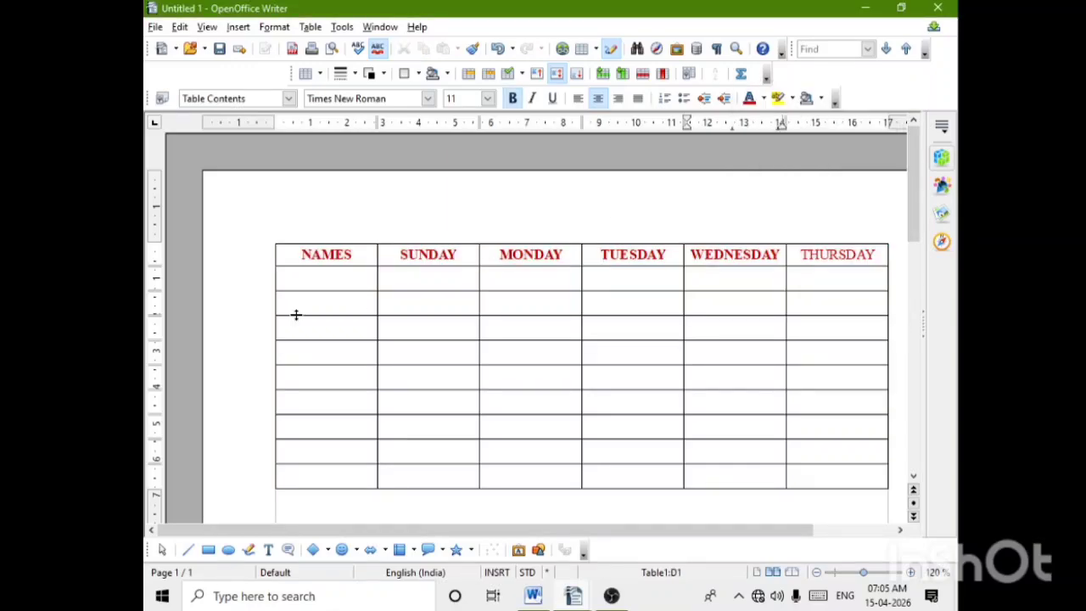
Enter the first person's name in the cell directly below NAMES
{"action": "left_click", "coordinate": [332, 281]}
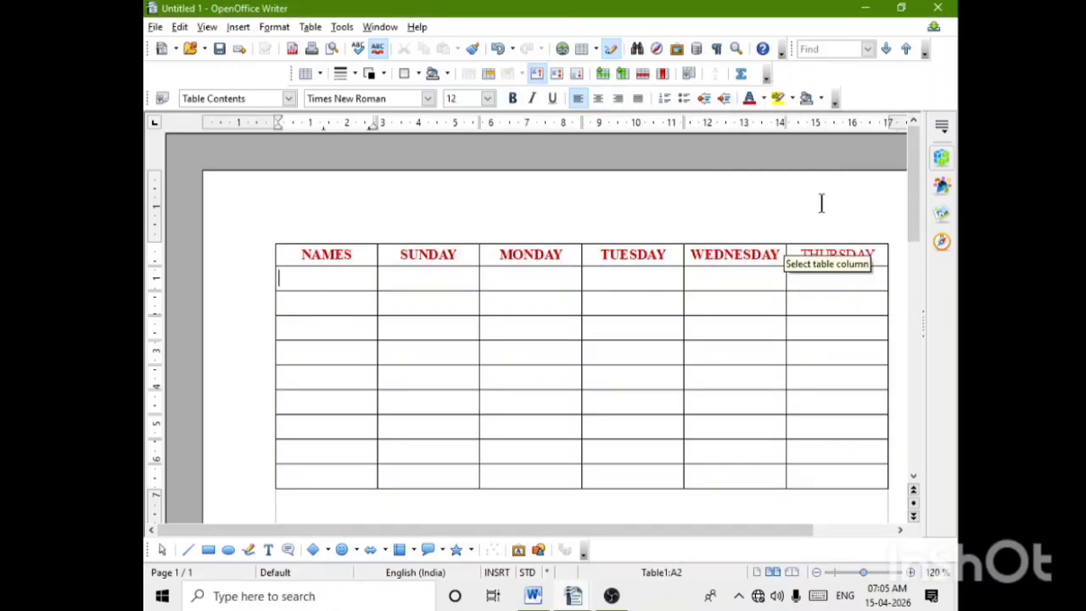
{"action": "type", "text": "RAMA"}
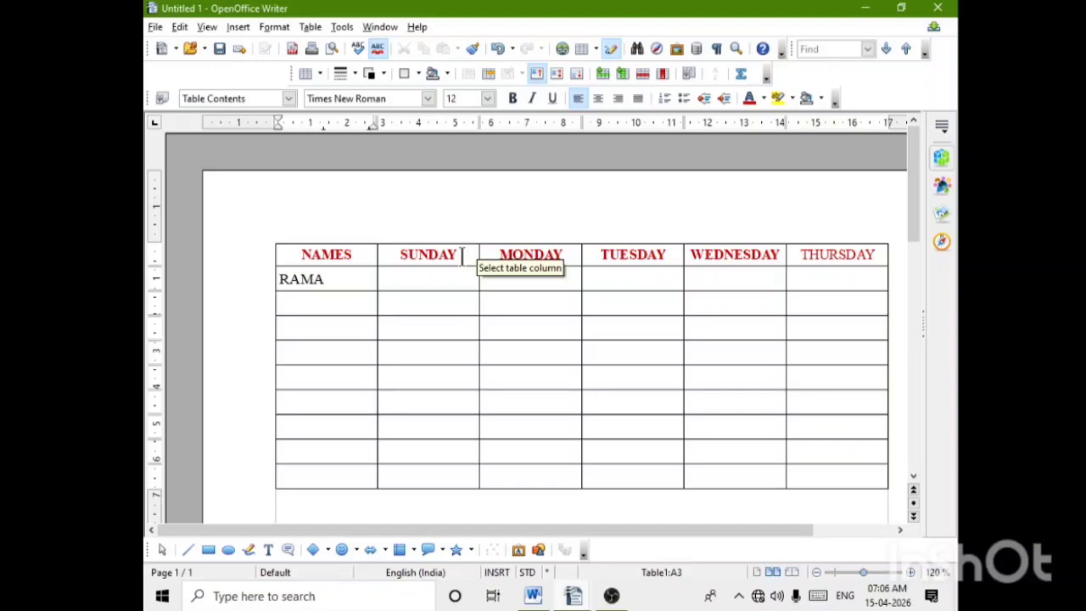
Remove the SUNDAY heading, shift MONDAY through THURSDAY one column toward NAMES, and enter FRIDAY in the last header cell
{"action": "left_click_drag", "start_coordinate": [462, 254], "coordinate": [397, 252]}
{"action": "key", "text": "Delete"}
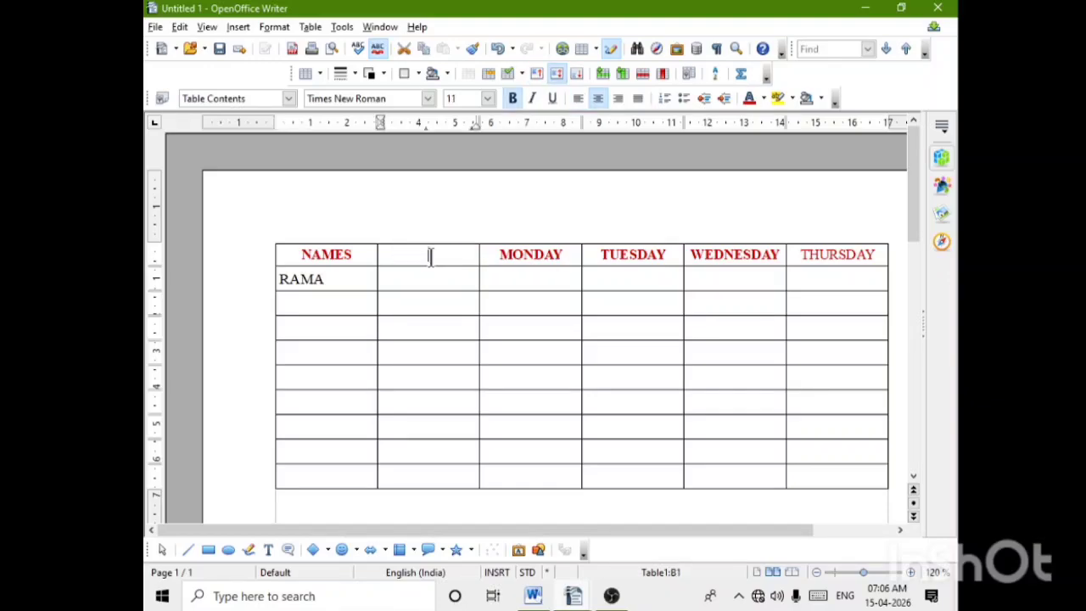
{"action": "left_click_drag", "start_coordinate": [499, 254], "coordinate": [820, 252]}
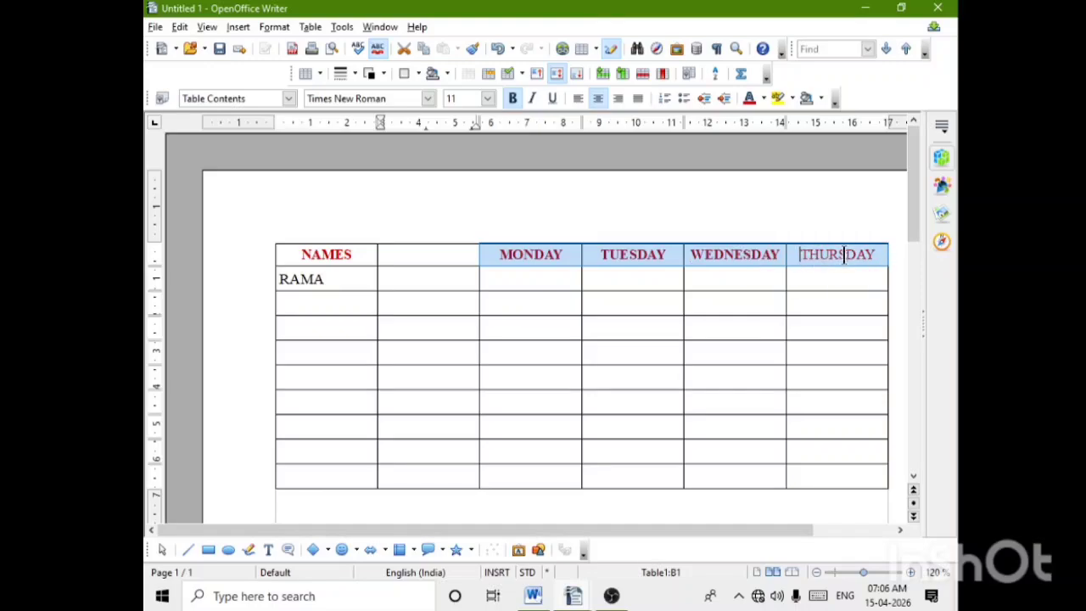
{"action": "key", "text": "Delete"}
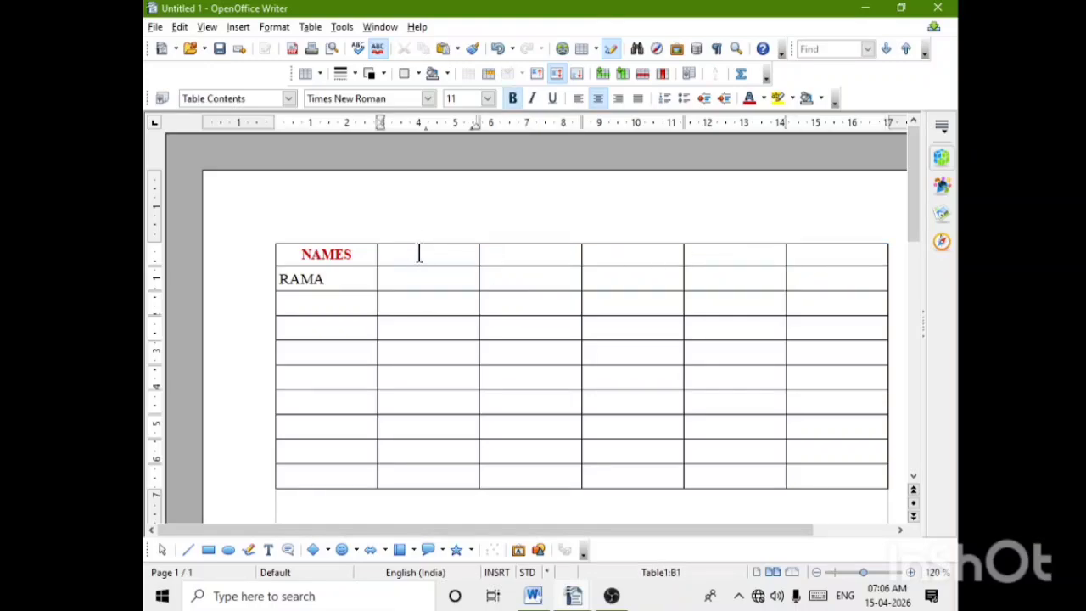
{"action": "key", "text": "ctrl+z"}
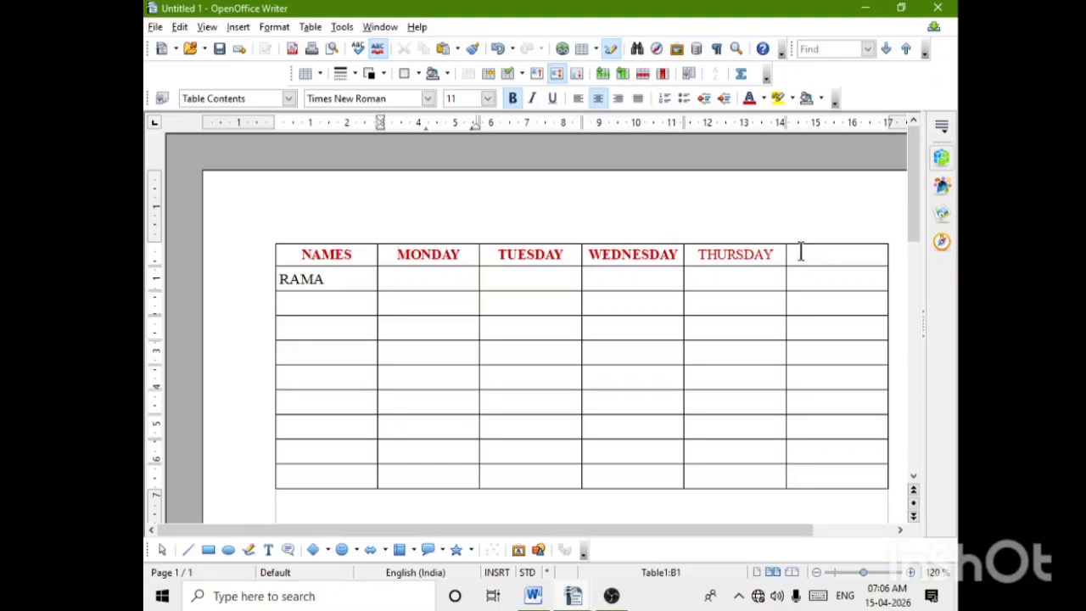
{"action": "type", "text": "FRI"}
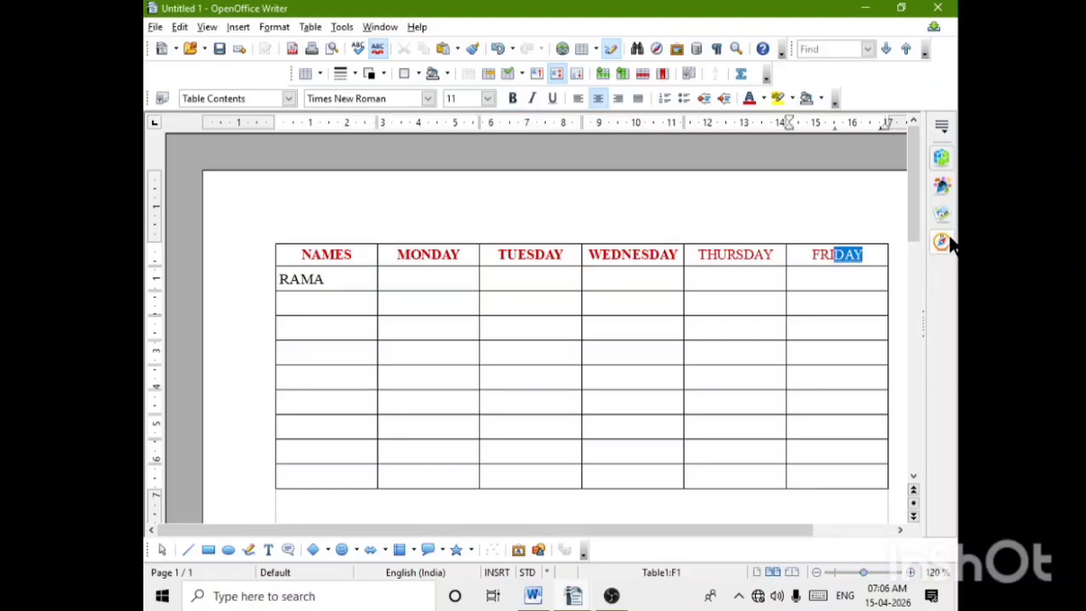
{"action": "key", "text": "Return"}
Enter the second person's name in the third row of the NAMES column
{"action": "left_click", "coordinate": [343, 298]}
{"action": "type", "text": "SUDHA"}
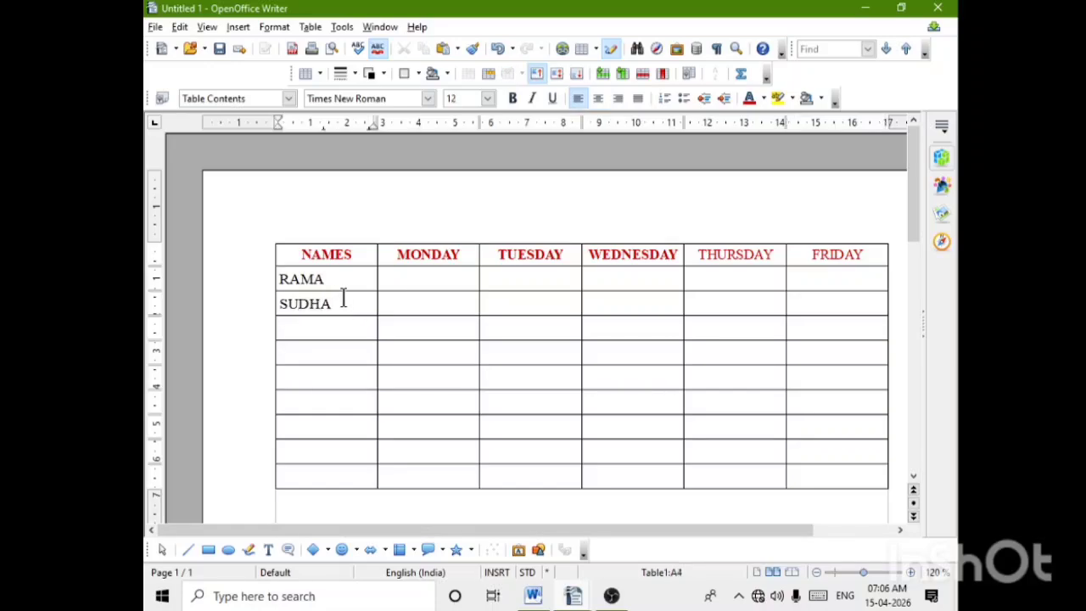
{"action": "key", "text": "Tab"}
{"action": "key", "text": "Tab"}
{"action": "key", "text": "Tab"}
{"action": "key", "text": "Up"}
{"action": "key", "text": "Up"}
{"action": "key", "text": "Down"}
{"action": "key", "text": "Down"}
{"action": "key", "text": "Down"}
{"action": "key", "text": "Left"}
{"action": "key", "text": "Left"}
{"action": "key", "text": "Left"}
{"action": "key", "text": "Right"}
{"action": "key", "text": "Right"}
{"action": "key", "text": "Right"}
Enter four more people's names in the next four cells of the NAMES column, one per row without extra lines
{"action": "type", "text": "MALA"}
{"action": "key", "text": "Return"}
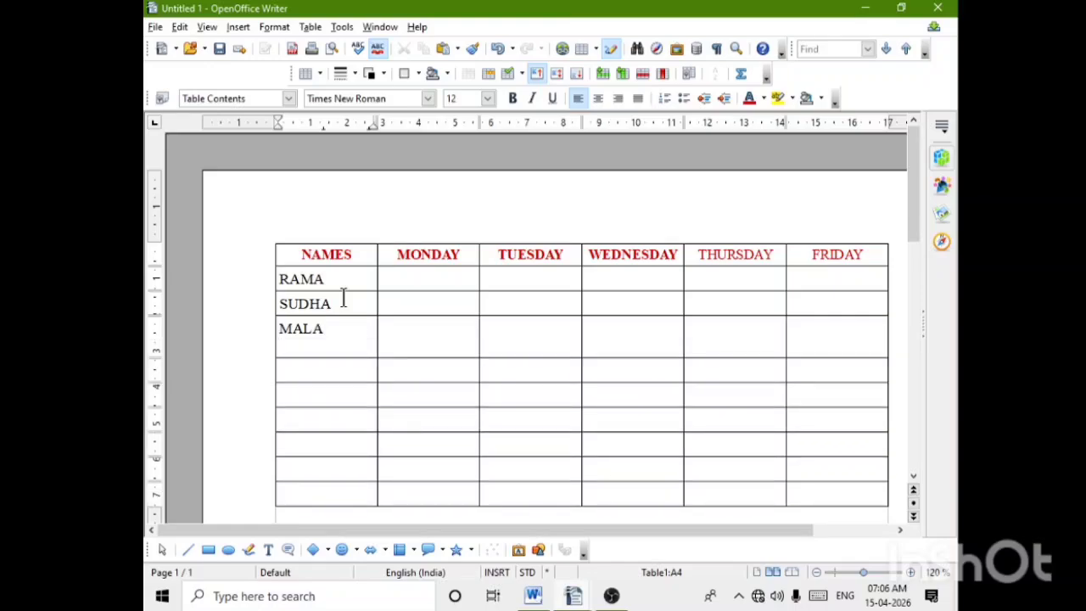
{"action": "key", "text": "ctrl+z"}
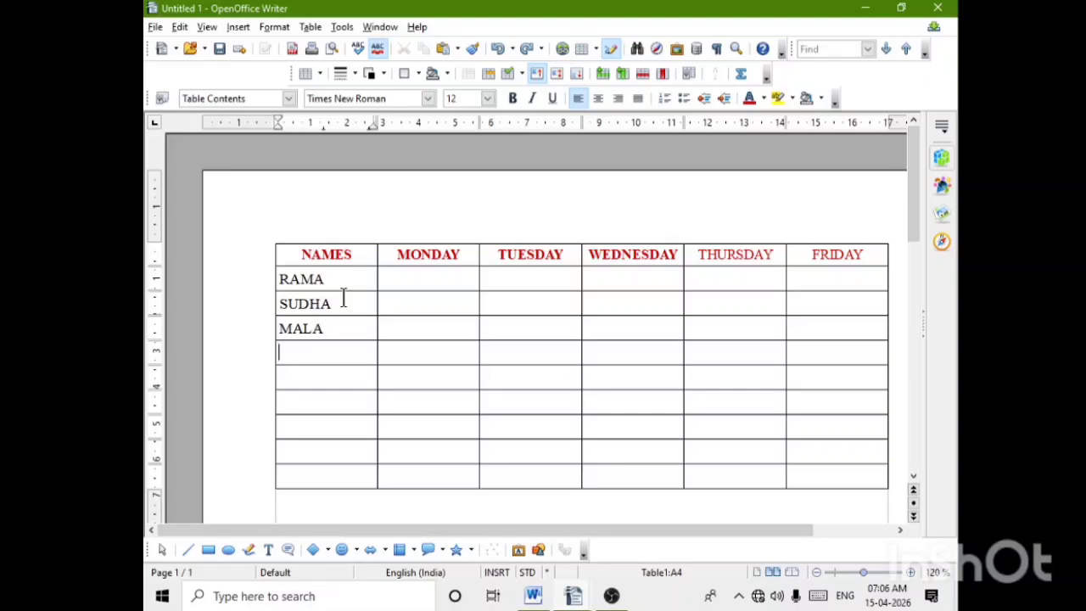
{"action": "type", "text": "KALA"}
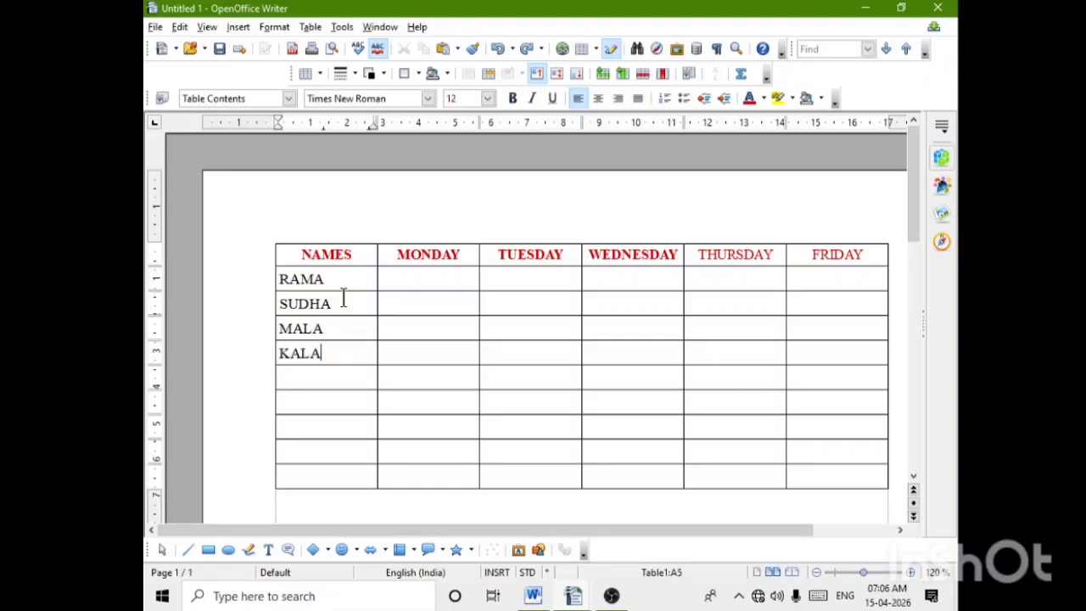
{"action": "key", "text": "Down"}
{"action": "type", "text": "VANI"}
{"action": "type", "text": "ARTHI"}
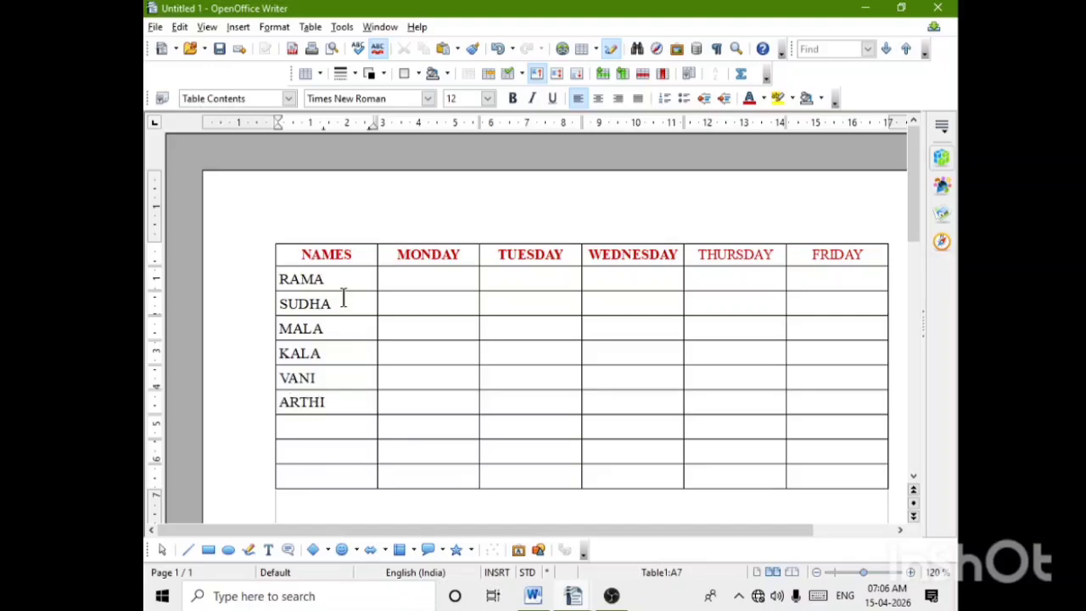
Fill the last three cells of the NAMES column with one person's name each
{"action": "type", "text": "YAZHILI"}
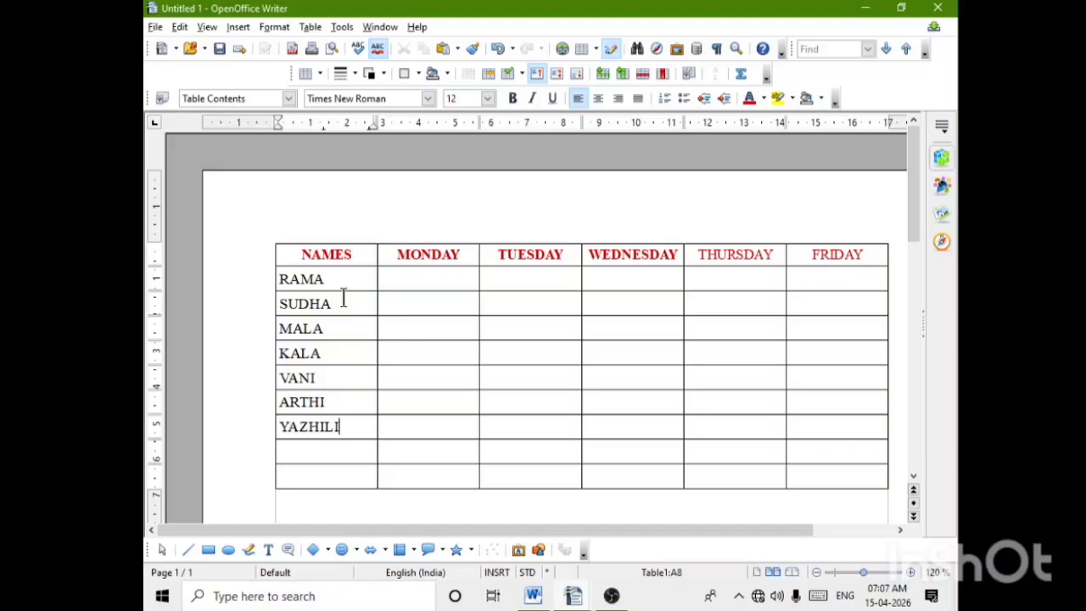
{"action": "key", "text": "Down"}
{"action": "type", "text": "PREMA"}
{"action": "key", "text": "Down"}
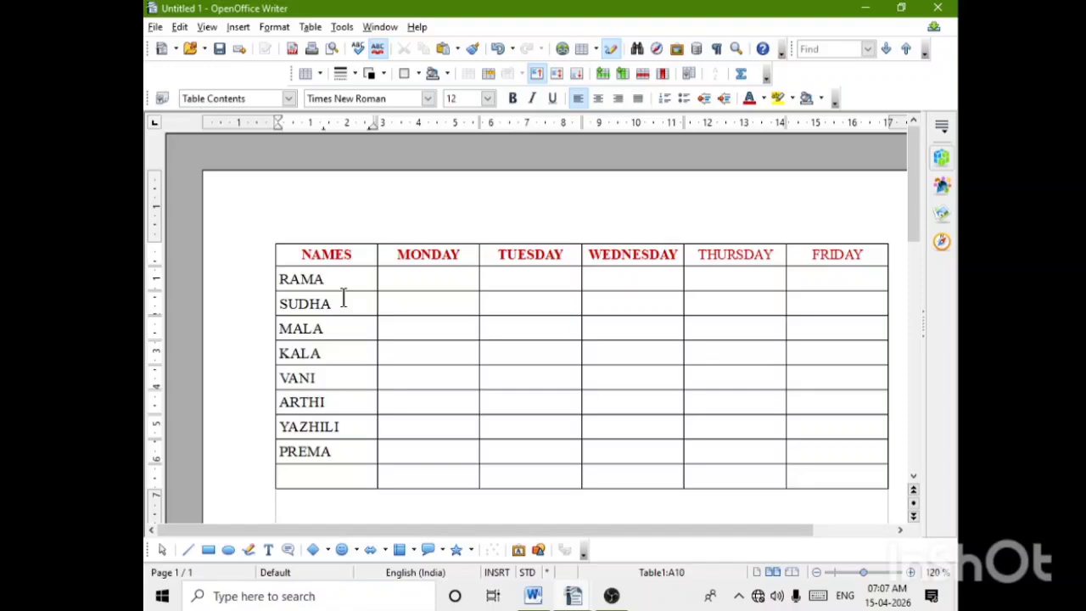
{"action": "type", "text": "NANDHI"}
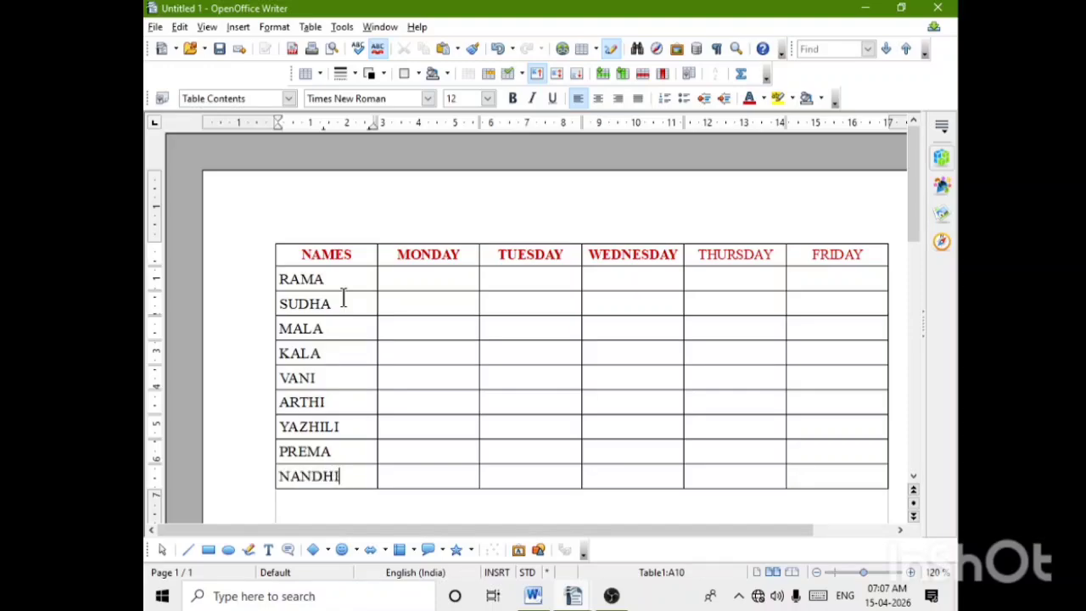
{"action": "type", "text": "NI"}
Insert 6 rows after the last row of the table
{"action": "scroll", "coordinate": [183, 278], "scroll_direction": "down", "scroll_amount": 5}
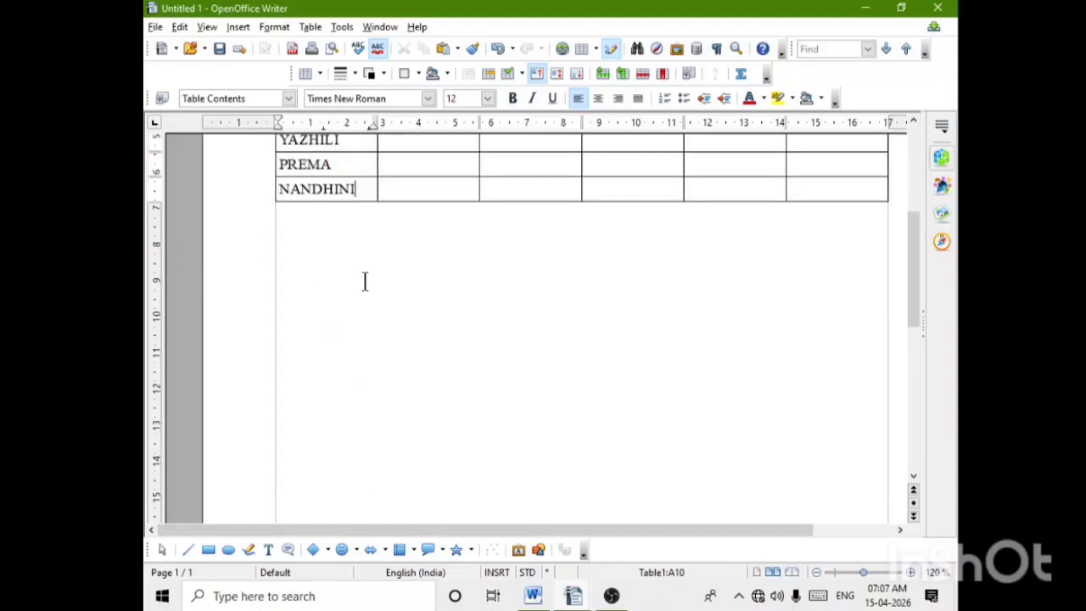
{"action": "right_click", "coordinate": [367, 186]}
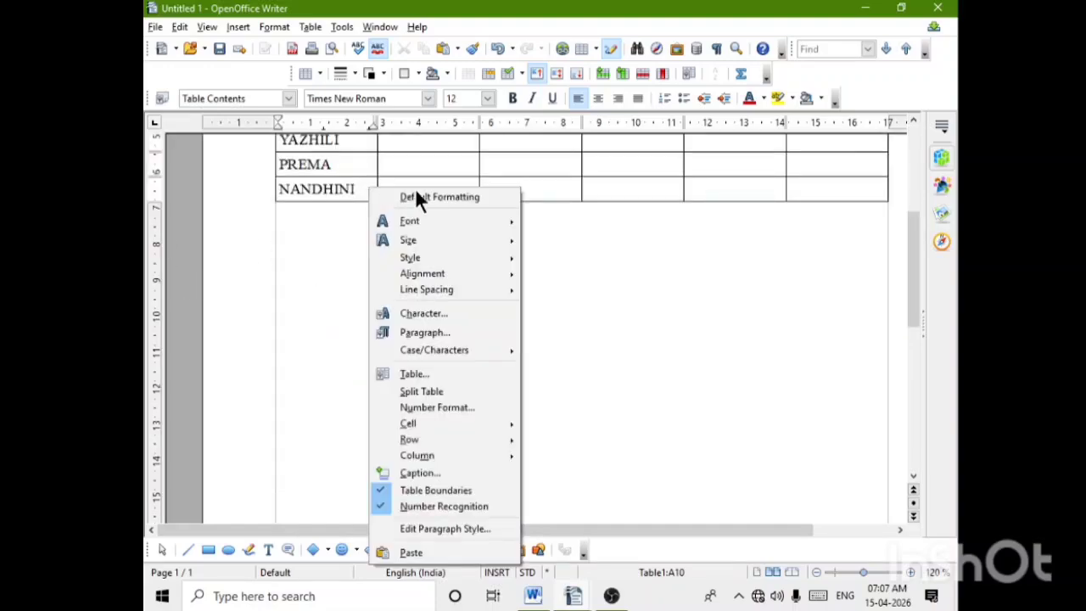
{"action": "mouse_move", "coordinate": [415, 441]}
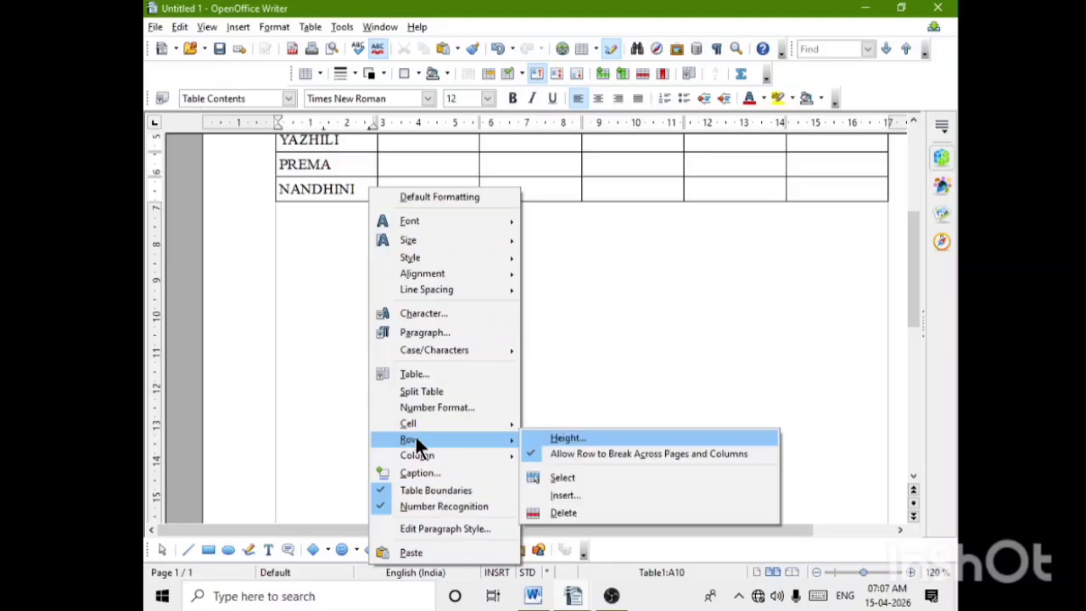
{"action": "left_click", "coordinate": [559, 495]}
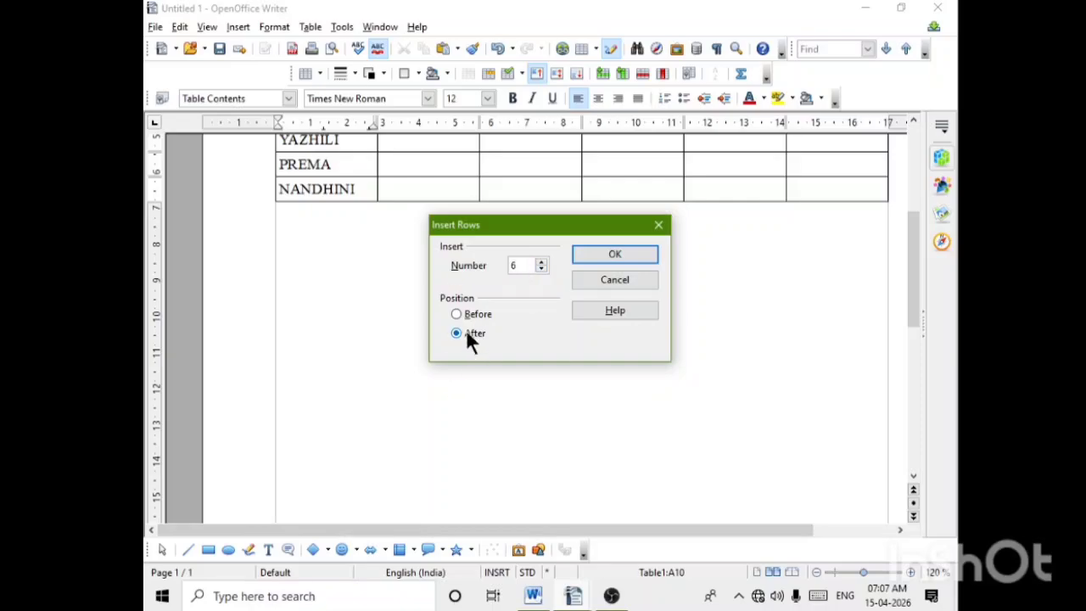
{"action": "left_click", "coordinate": [622, 254]}
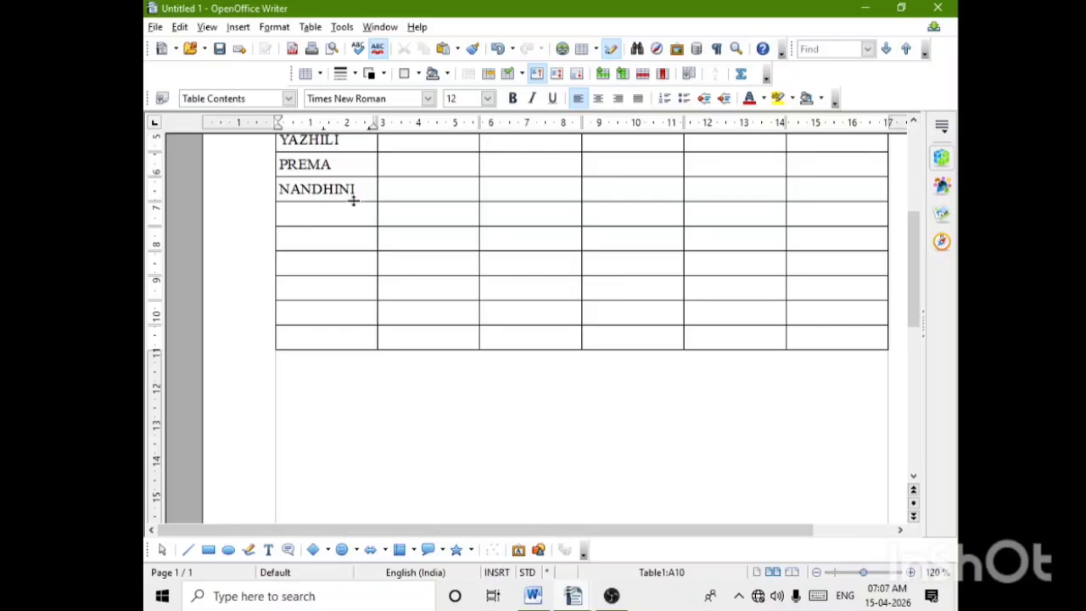
Enter a person's name in the NAMES column of each of the six new rows
{"action": "key", "text": "Down"}
{"action": "type", "text": "THARA"}
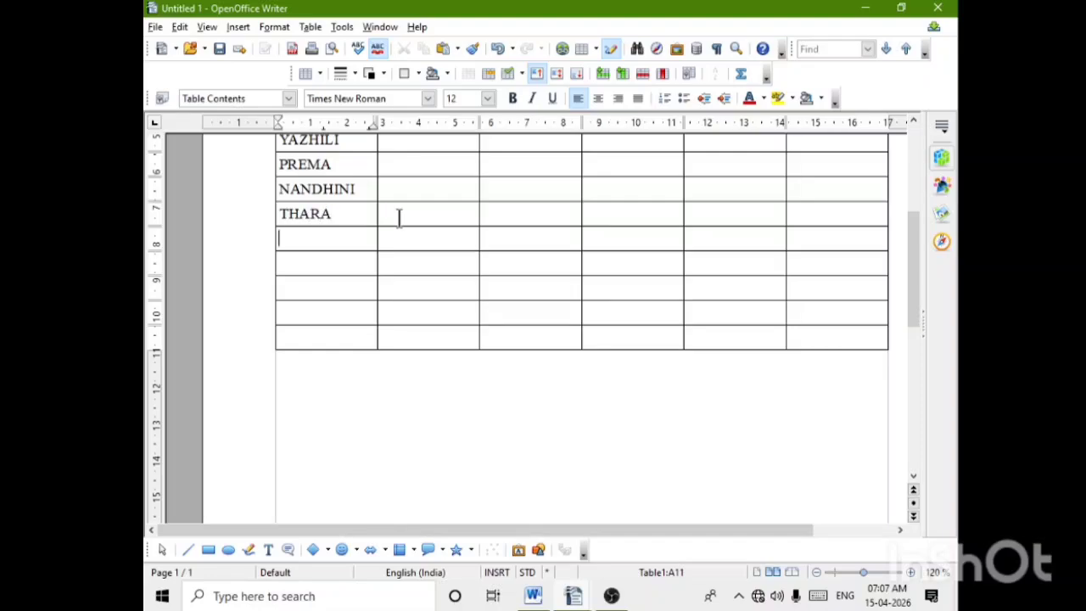
{"action": "key", "text": "Down"}
{"action": "type", "text": "UAVARAJ"}
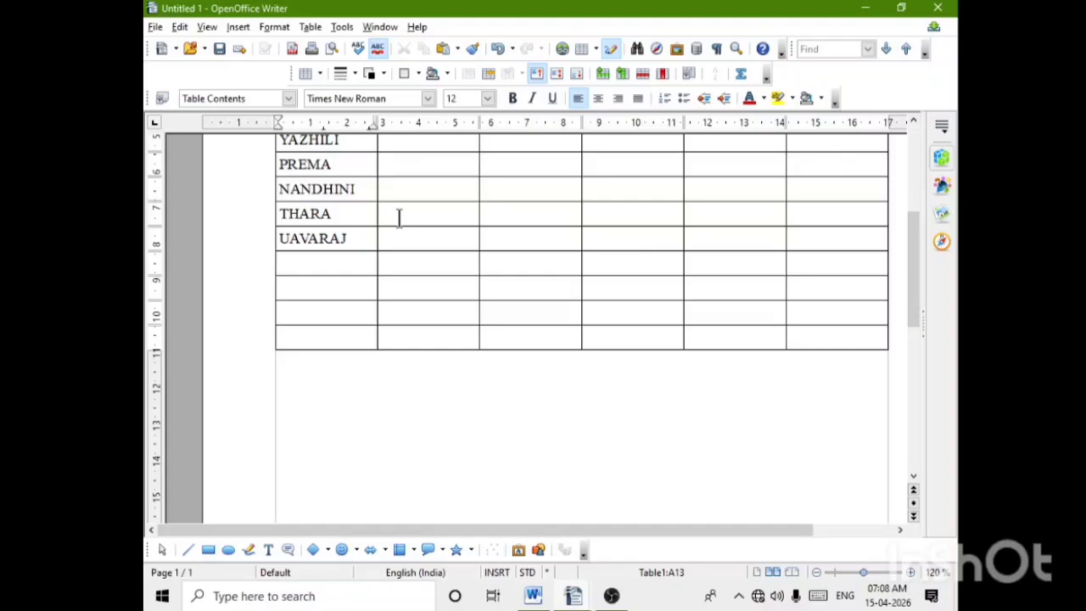
{"action": "type", "text": "SURITHI"}
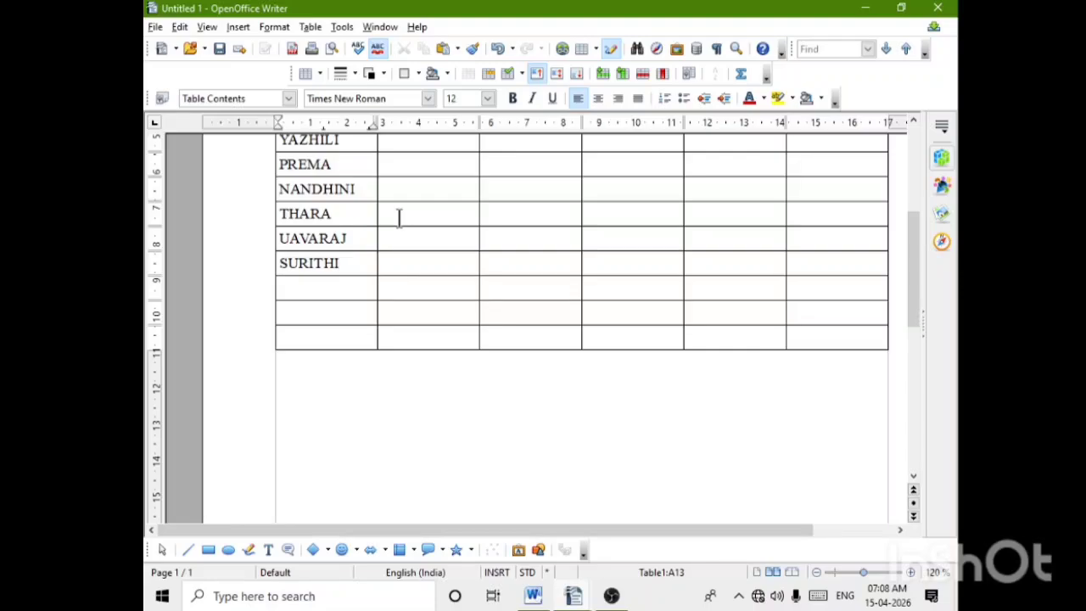
{"action": "key", "text": "Down"}
{"action": "type", "text": "GANGA"}
{"action": "key", "text": "Down"}
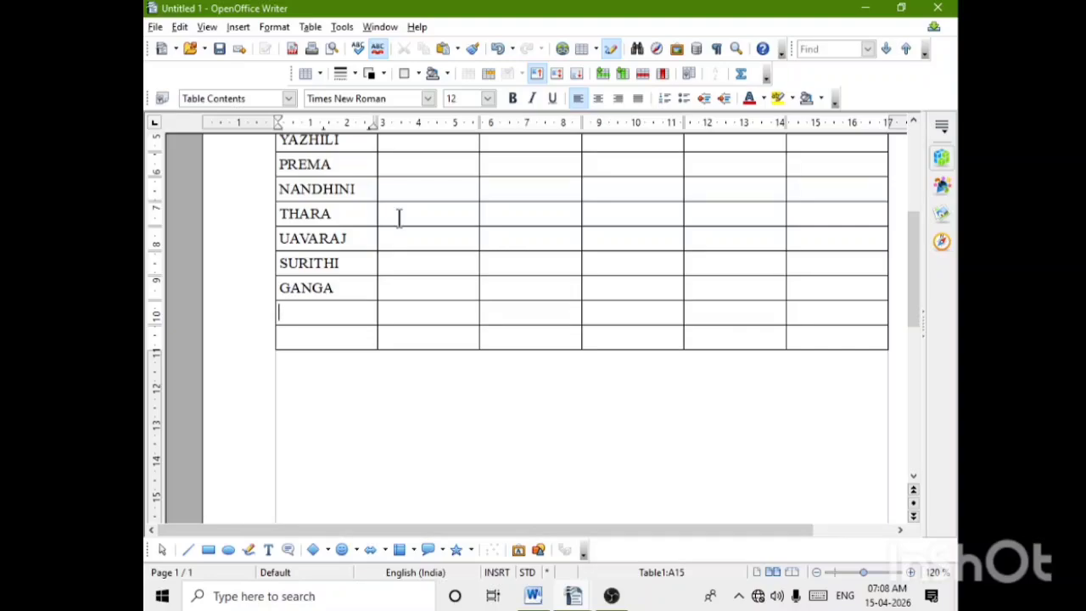
{"action": "type", "text": "KRITHIGA"}
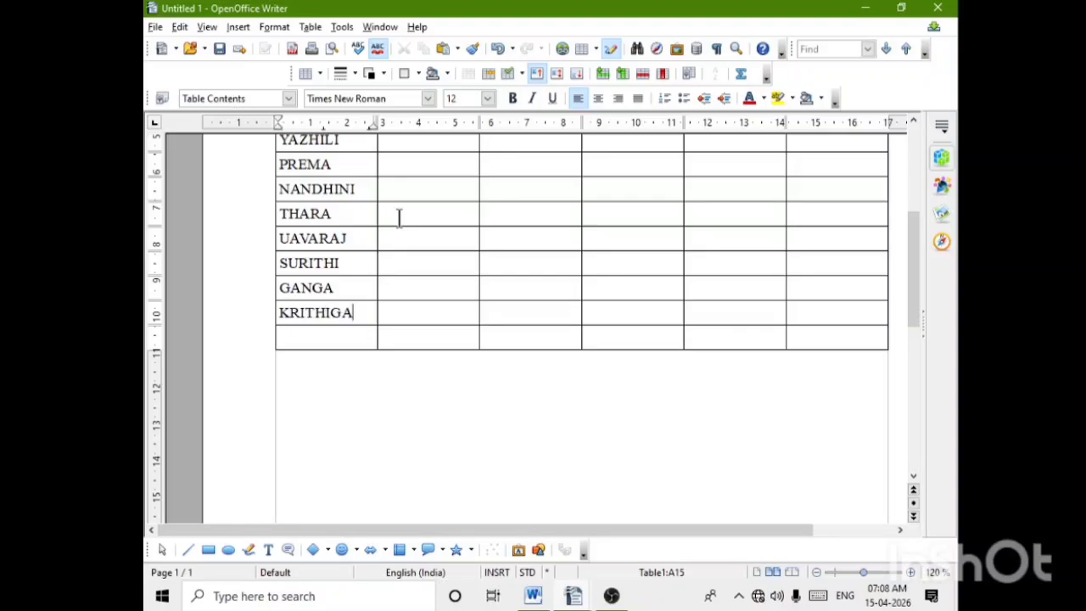
{"action": "key", "text": "Down"}
{"action": "type", "text": "CHINNA"}
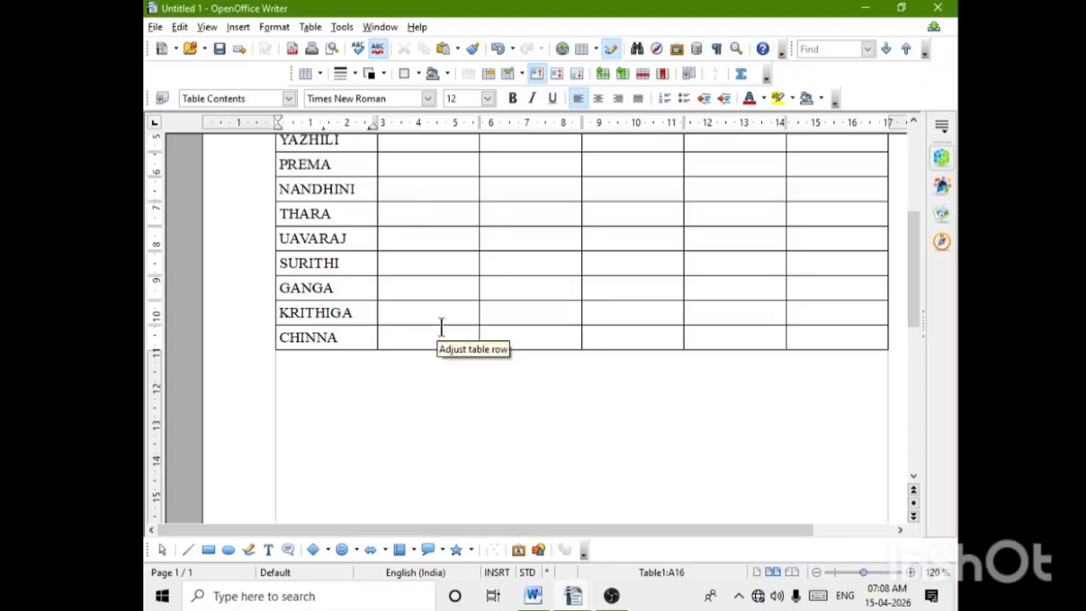
Save the document to the Desktop with the file name TABLE SPLIT, as an ODF text document
{"action": "key", "text": "ctrl+s"}
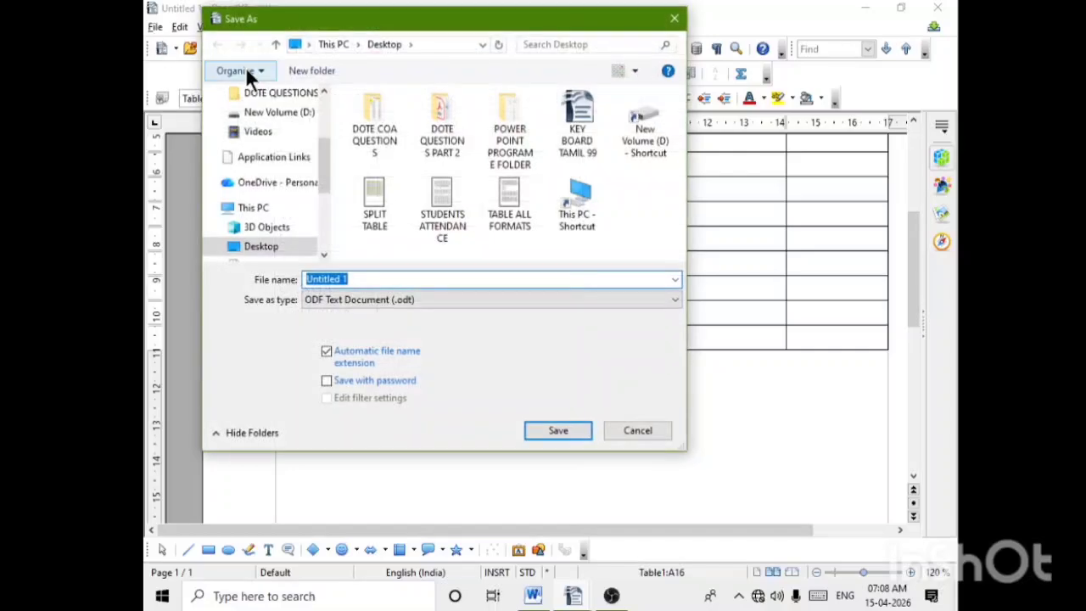
{"action": "left_click", "coordinate": [675, 18]}
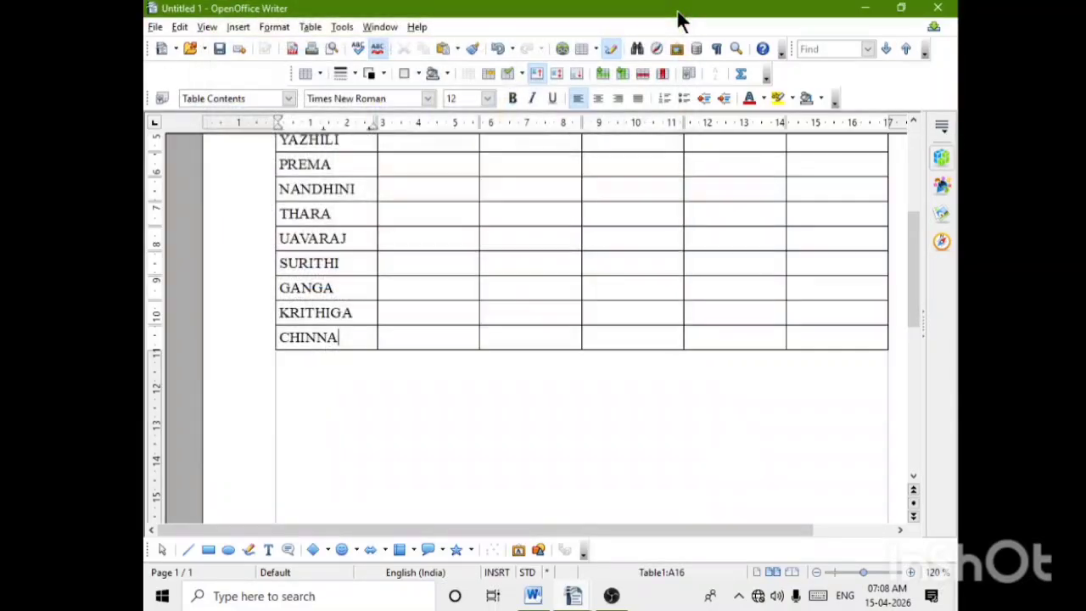
{"action": "left_click", "coordinate": [157, 28]}
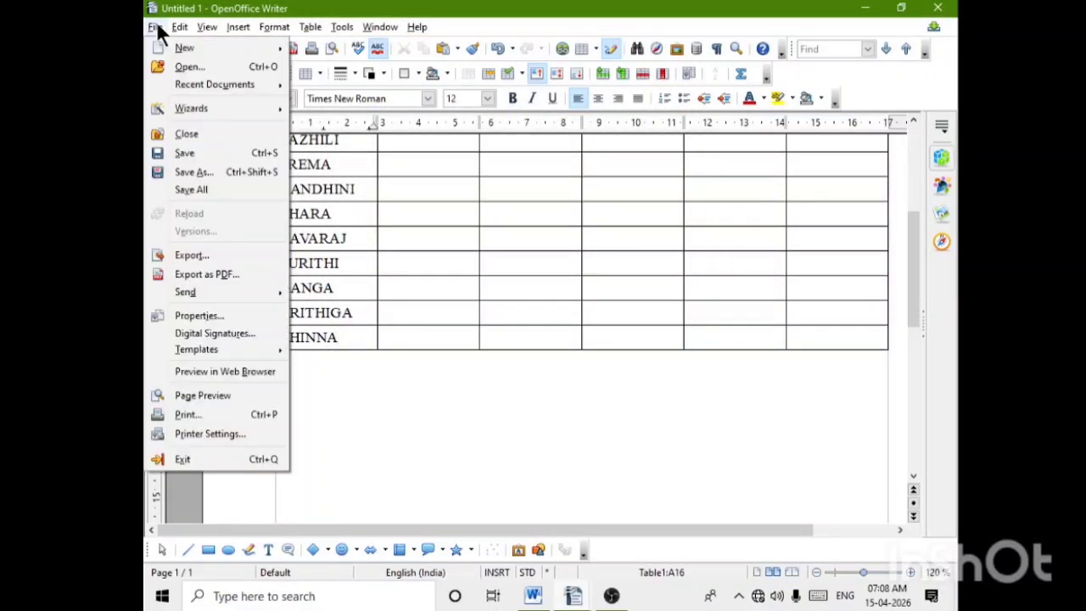
{"action": "left_click", "coordinate": [202, 172]}
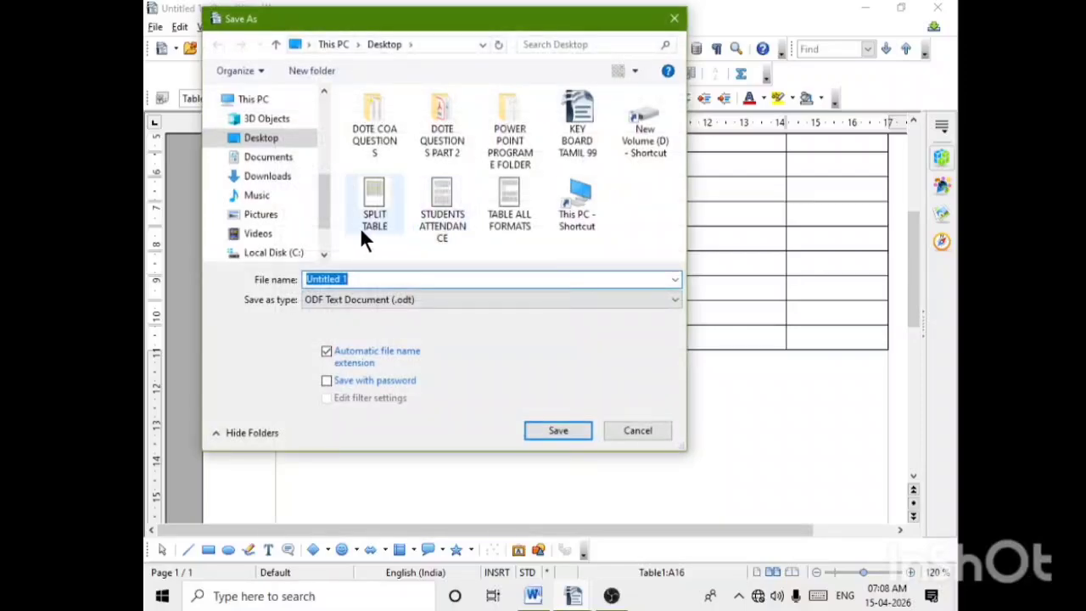
{"action": "scroll", "coordinate": [328, 200], "scroll_direction": "up", "scroll_amount": 3}
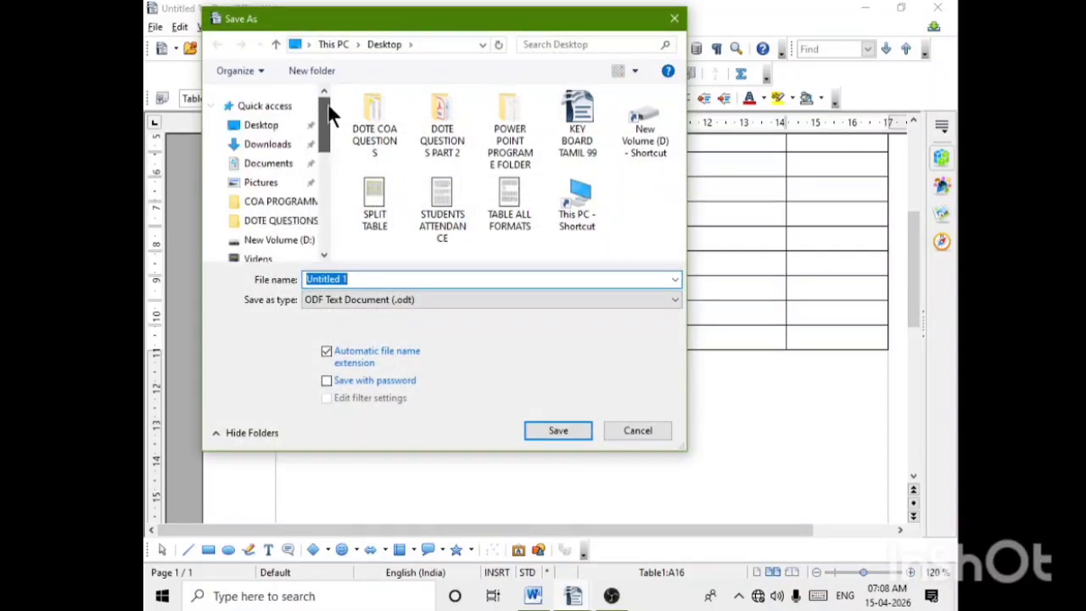
{"action": "left_click", "coordinate": [263, 125]}
{"action": "left_click_drag", "start_coordinate": [377, 279], "coordinate": [223, 280]}
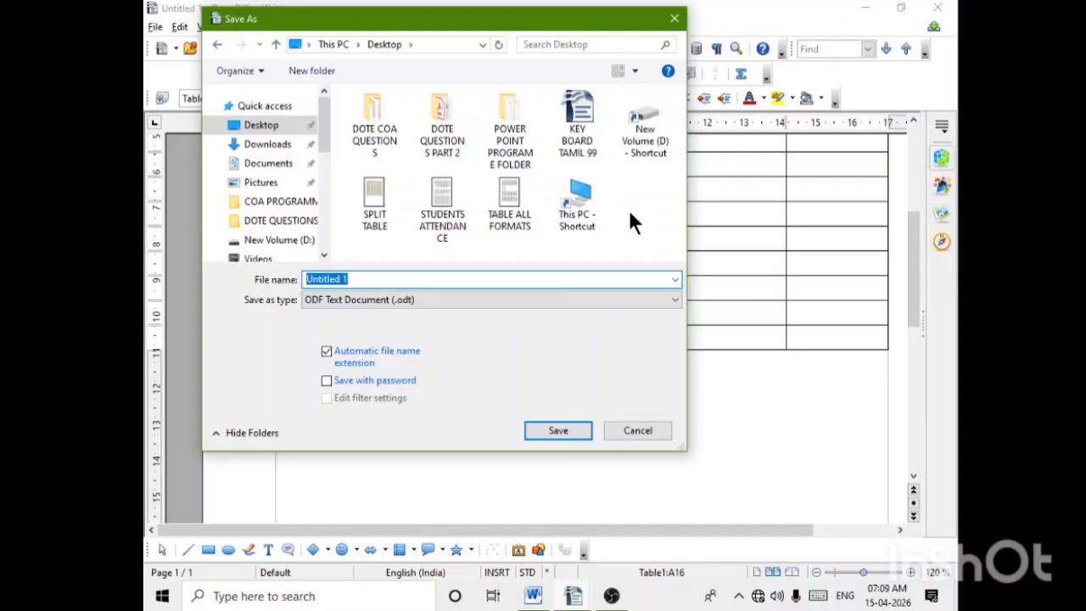
{"action": "type", "text": "TABLE "}
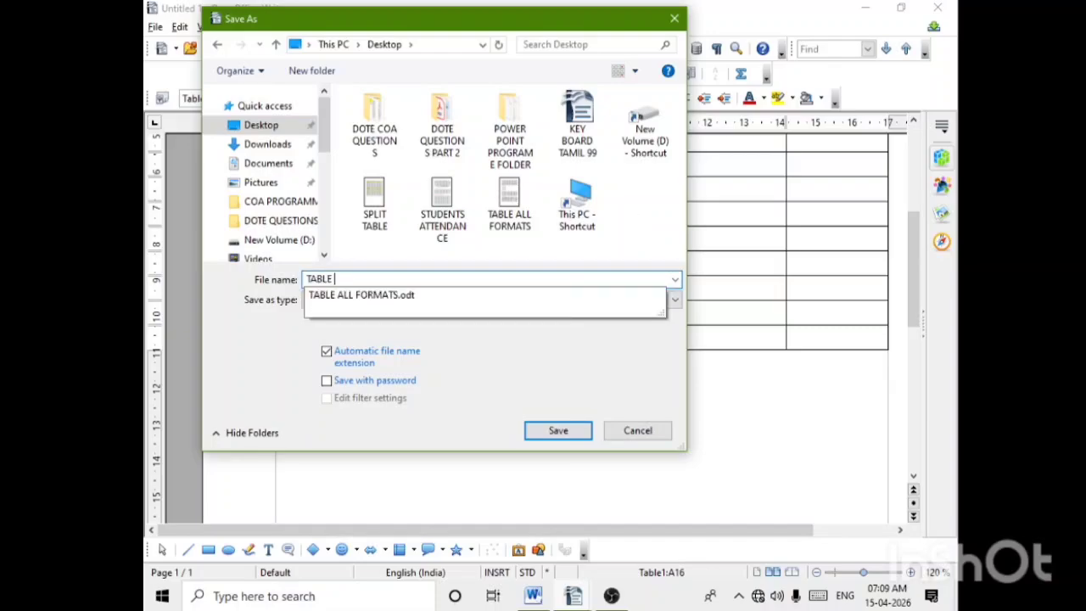
{"action": "type", "text": "SPLI"}
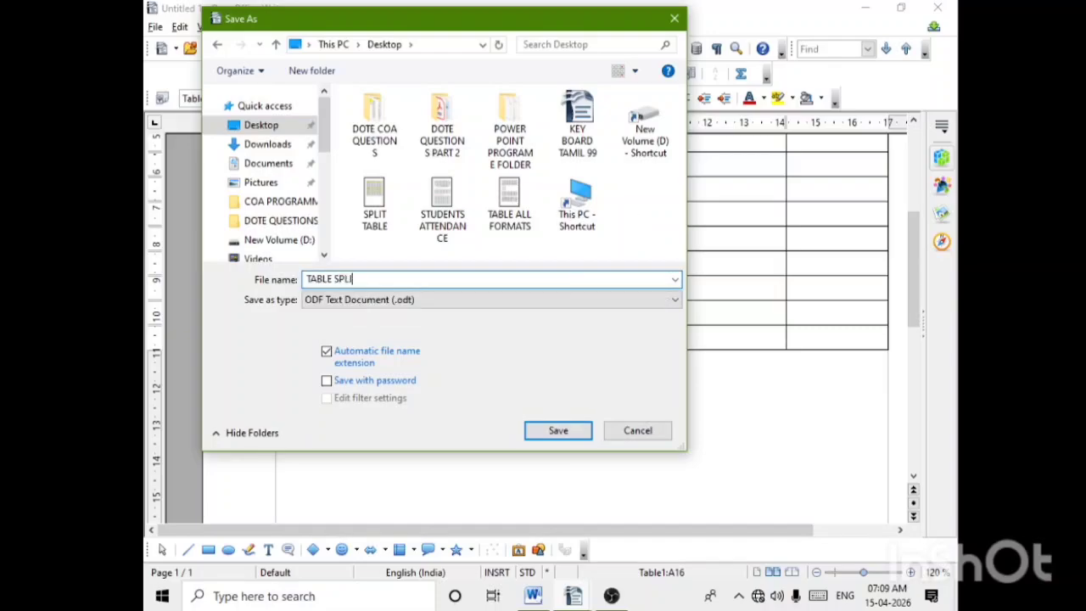
{"action": "type", "text": "T"}
{"action": "key", "text": "Return"}
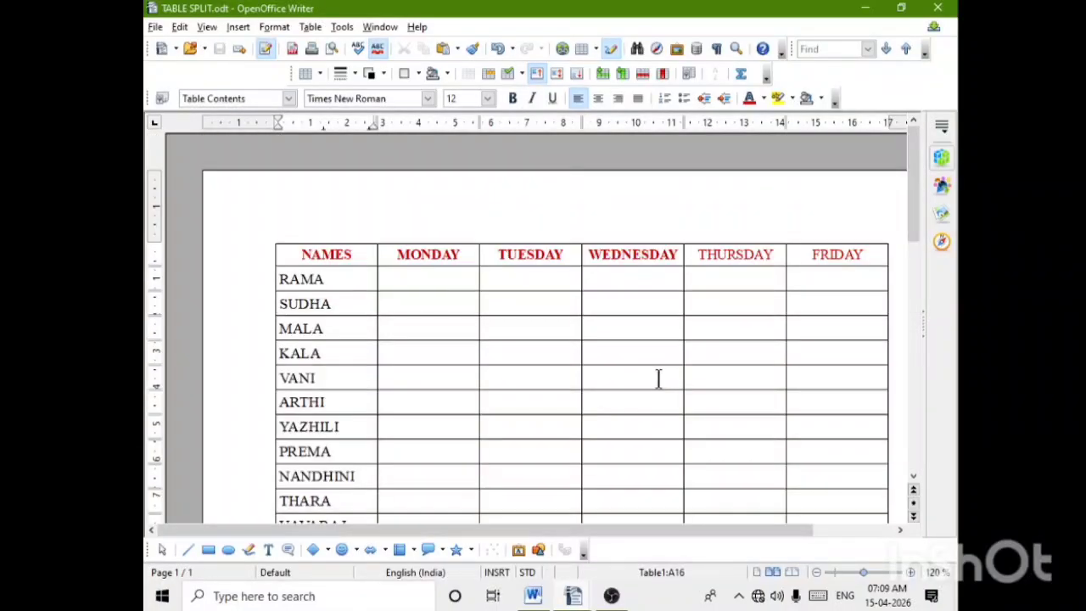
Fill the first data row's Monday to Friday cells with 56, 5, 35, 45 and 86
{"action": "scroll", "coordinate": [645, 342], "scroll_direction": "down", "scroll_amount": 3}
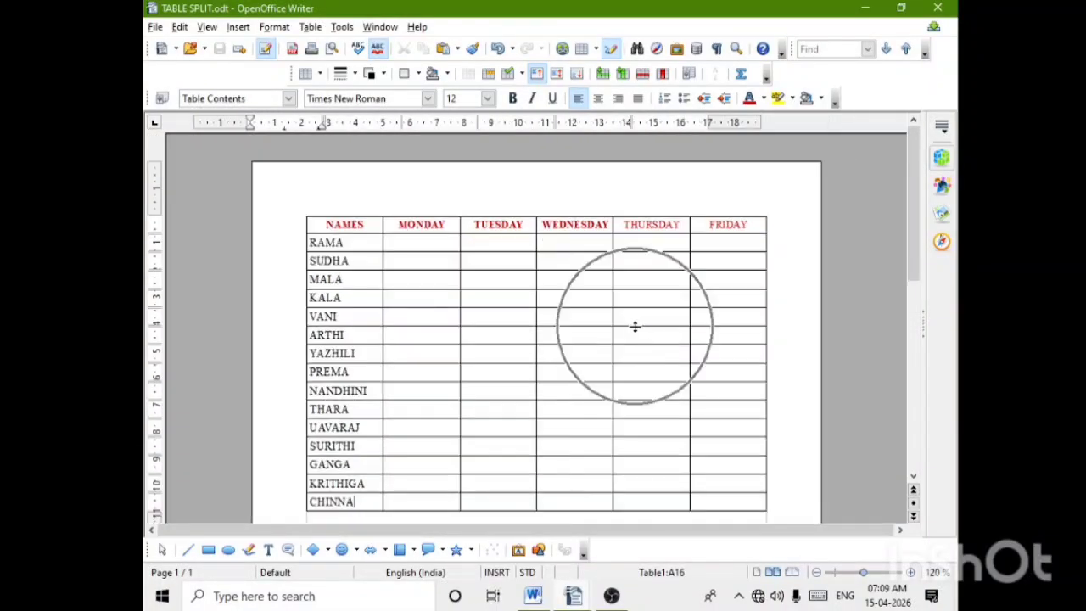
{"action": "left_click", "coordinate": [415, 241]}
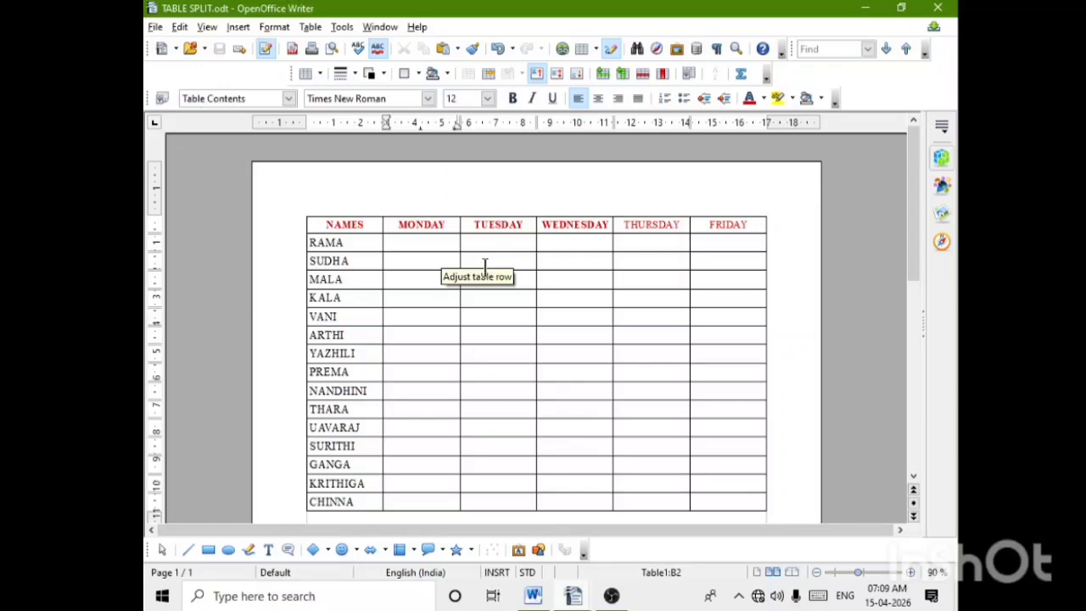
{"action": "type", "text": "56"}
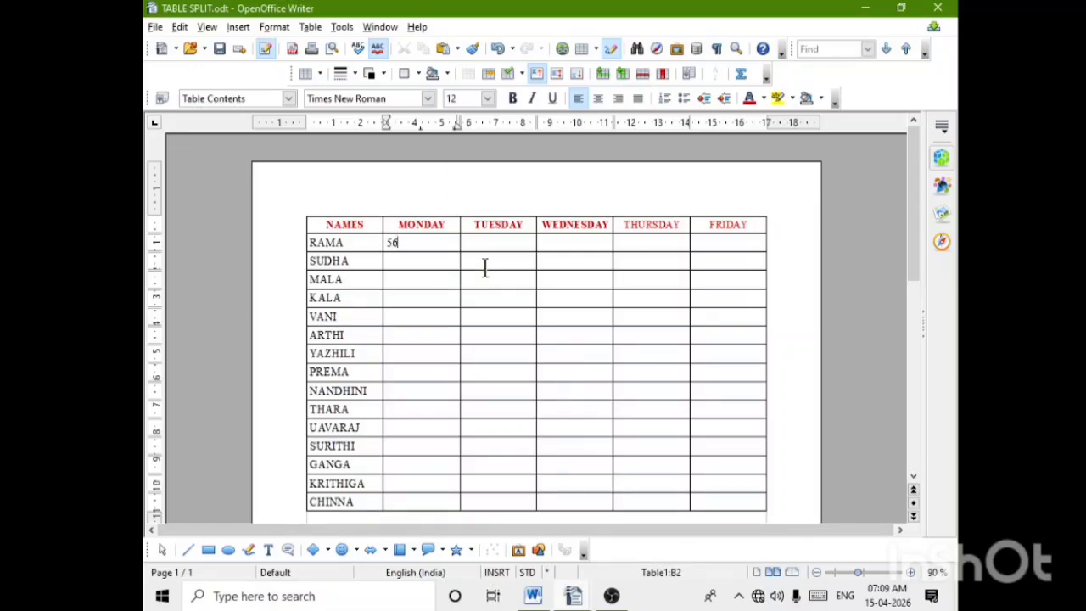
{"action": "key", "text": "Tab"}
{"action": "type", "text": "5"}
{"action": "key", "text": "Tab"}
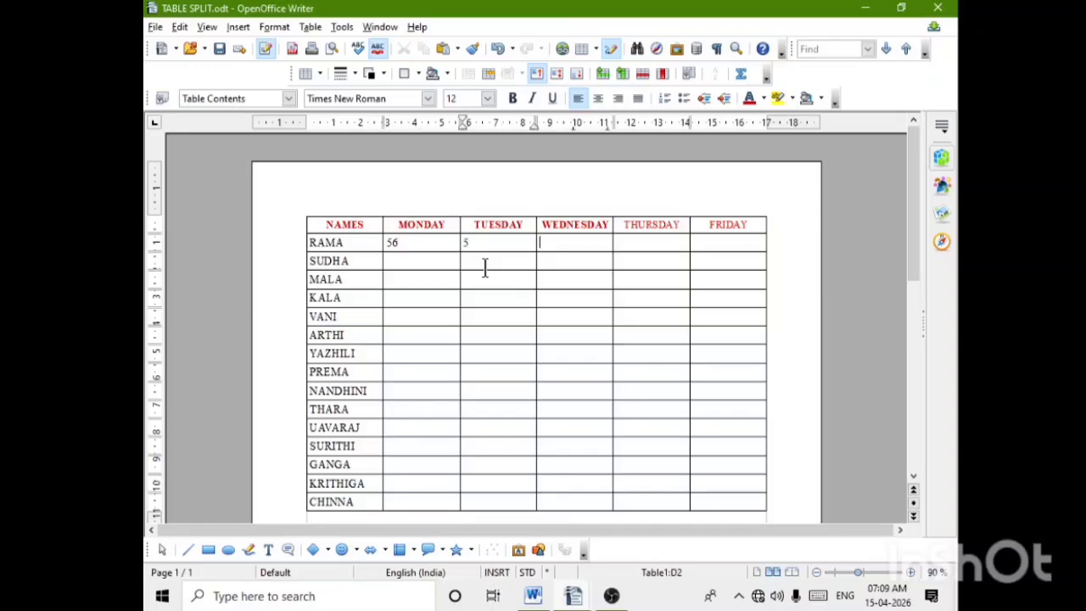
{"action": "type", "text": "35"}
{"action": "key", "text": "Tab"}
{"action": "type", "text": "45"}
{"action": "key", "text": "Tab"}
{"action": "type", "text": "86"}
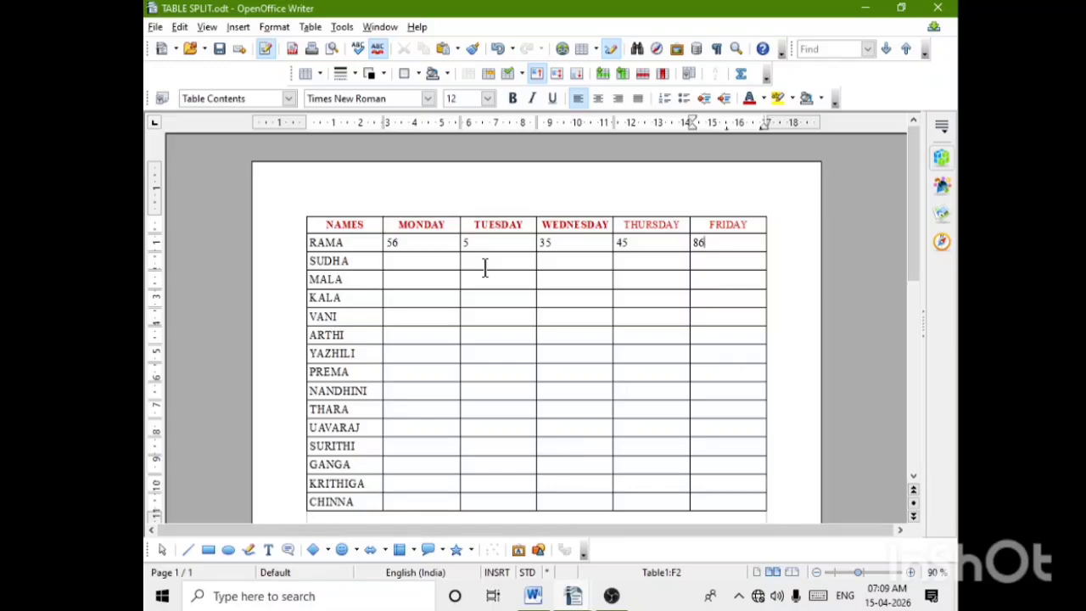
Copy the first data row's Wednesday to Friday values into the second data row's Monday to Wednesday cells
{"action": "key", "text": "Down"}
{"action": "left_click_drag", "start_coordinate": [538, 242], "coordinate": [727, 244]}
{"action": "key", "text": "ctrl+c"}
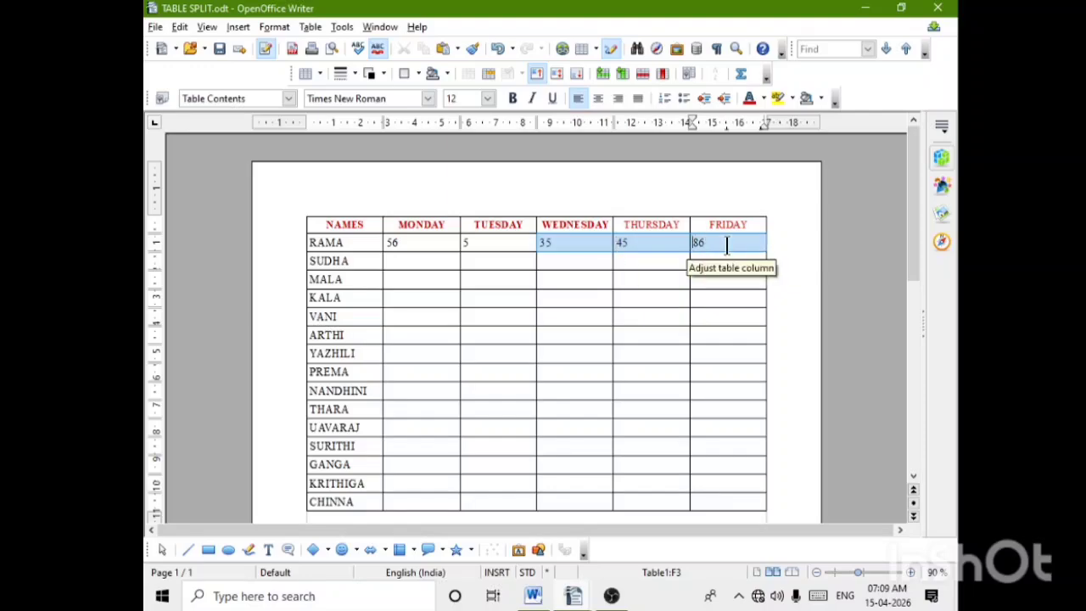
{"action": "left_click", "coordinate": [426, 261]}
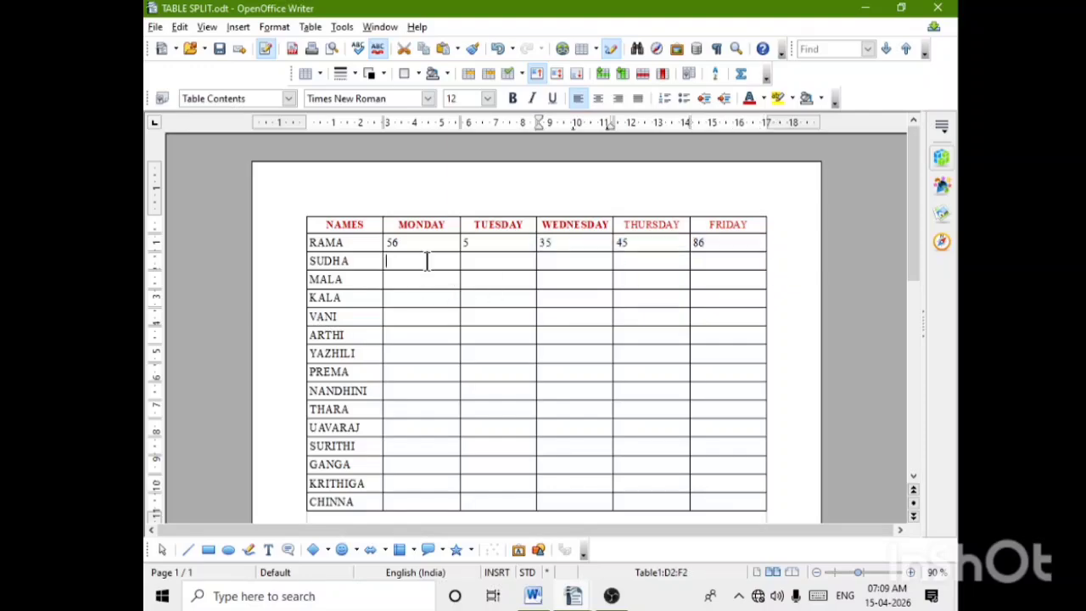
{"action": "key", "text": "ctrl+v"}
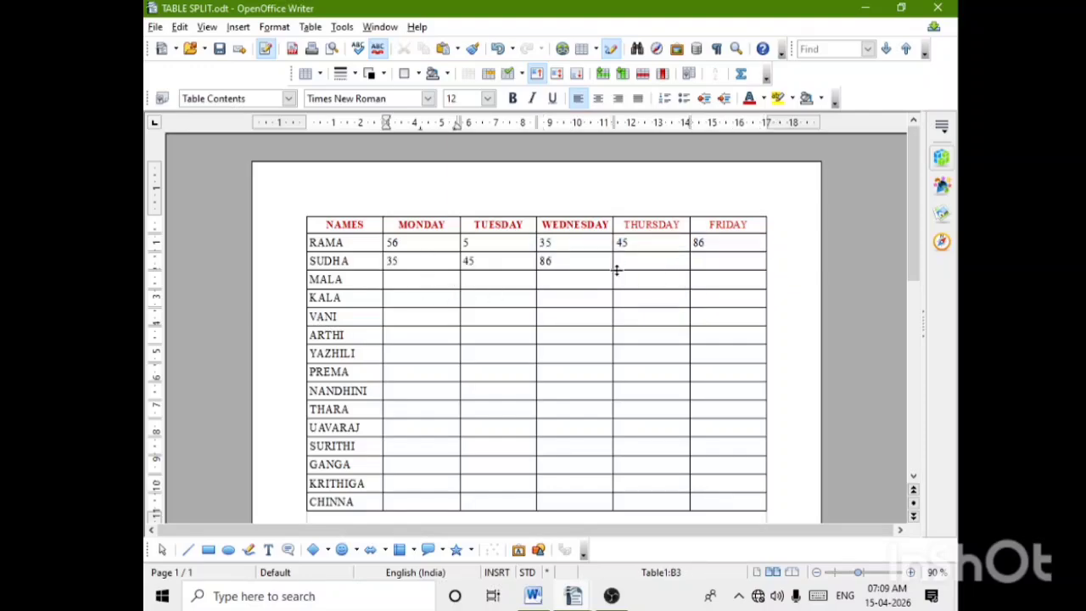
Enter 65 under Thursday and 45 under Friday in the second data row
{"action": "left_click", "coordinate": [653, 262]}
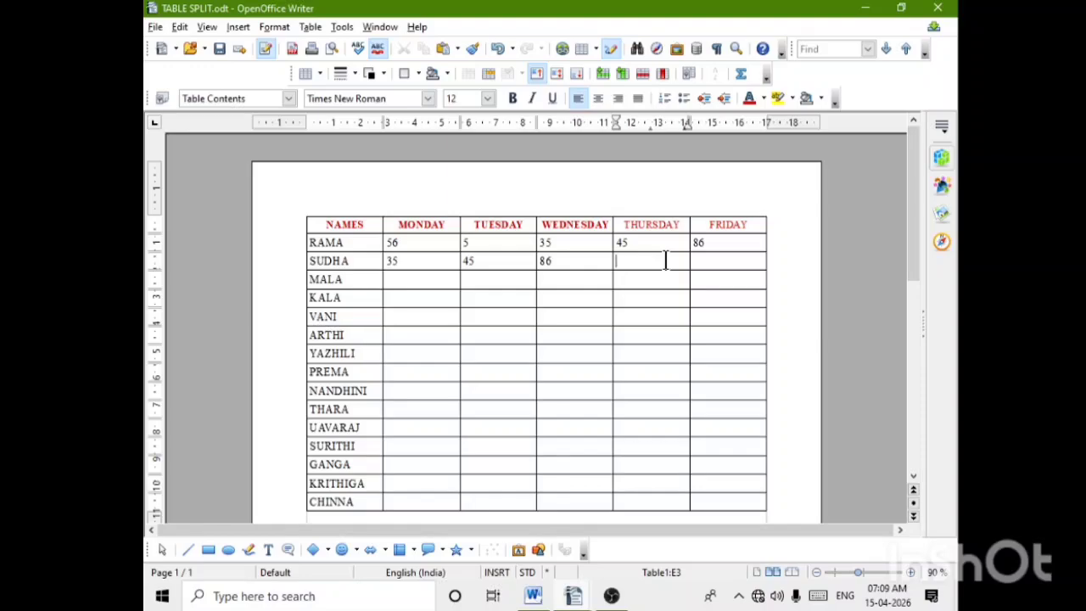
{"action": "type", "text": "65"}
{"action": "key", "text": "Tab"}
{"action": "type", "text": "45"}
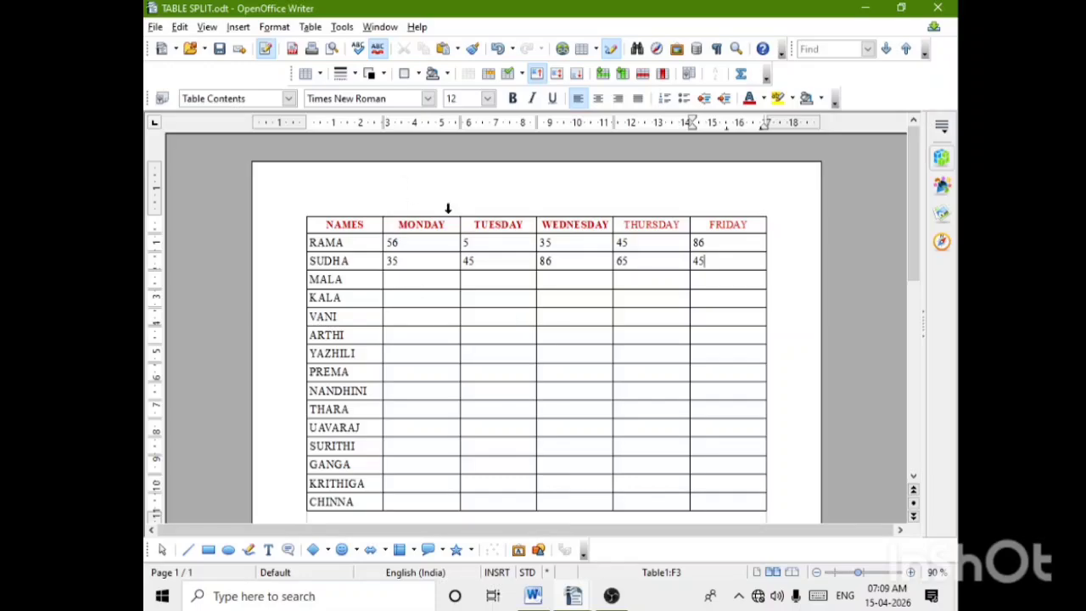
Copy the Monday to Wednesday values of the first two data rows into the Wednesday to Friday cells of the third and fourth
{"action": "left_click_drag", "start_coordinate": [389, 244], "coordinate": [556, 260]}
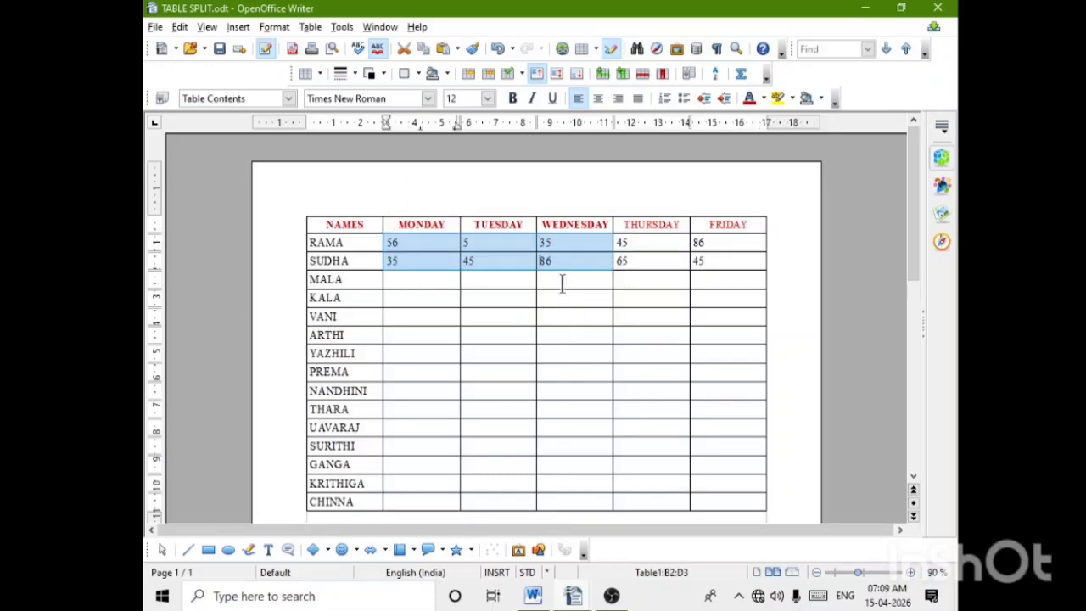
{"action": "key", "text": "ctrl+c"}
{"action": "left_click", "coordinate": [561, 282]}
{"action": "key", "text": "ctrl+v"}
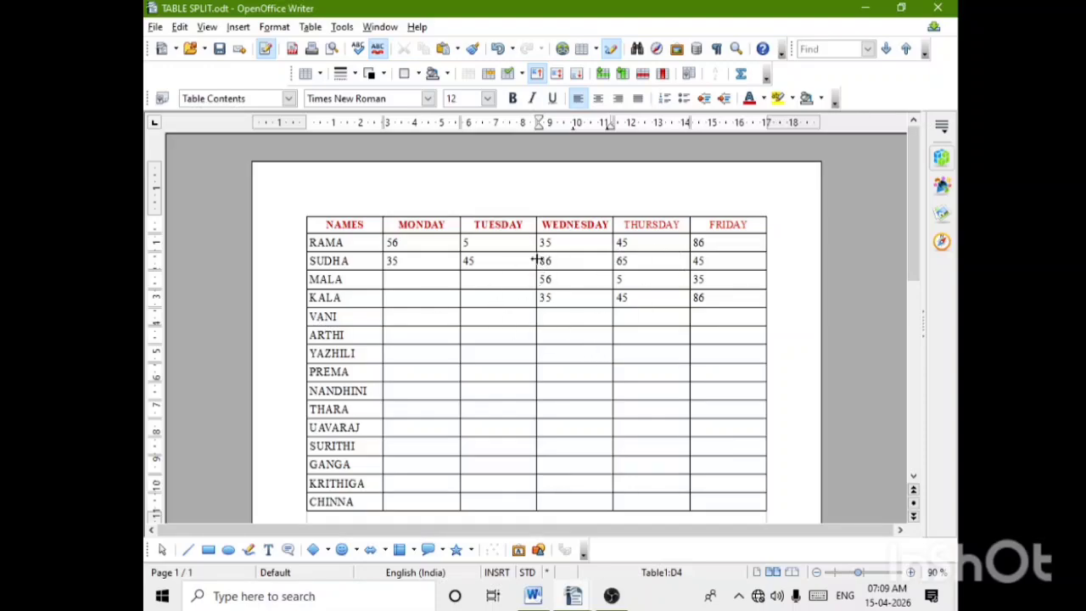
Copy the Wednesday to Friday values of the first two data rows into the Monday to Wednesday cells of the third and fourth
{"action": "left_click_drag", "start_coordinate": [539, 250], "coordinate": [720, 261]}
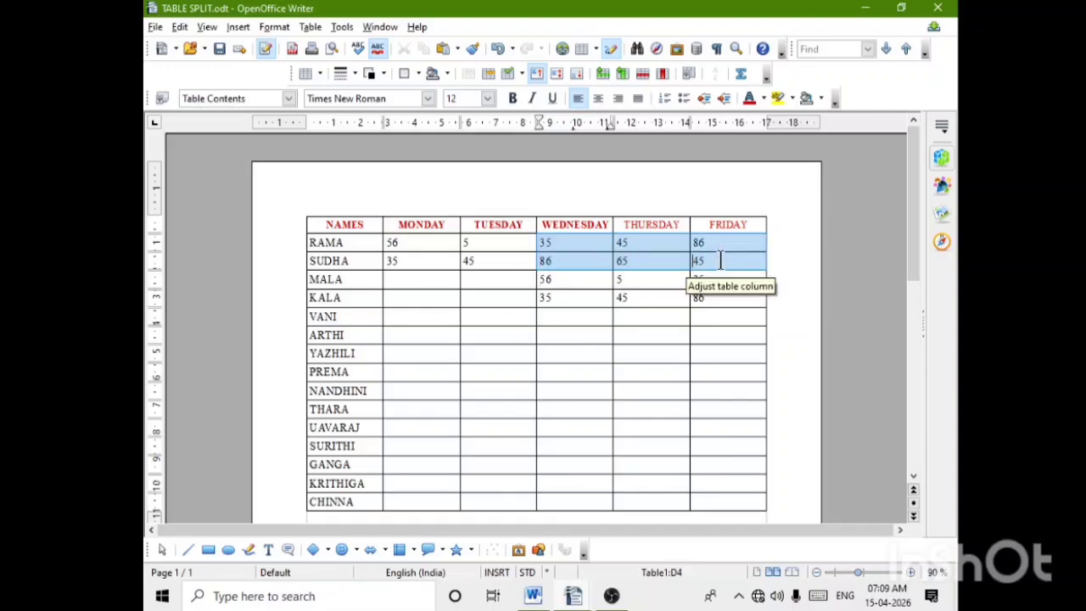
{"action": "left_click", "coordinate": [416, 285]}
{"action": "key", "text": "ctrl+v"}
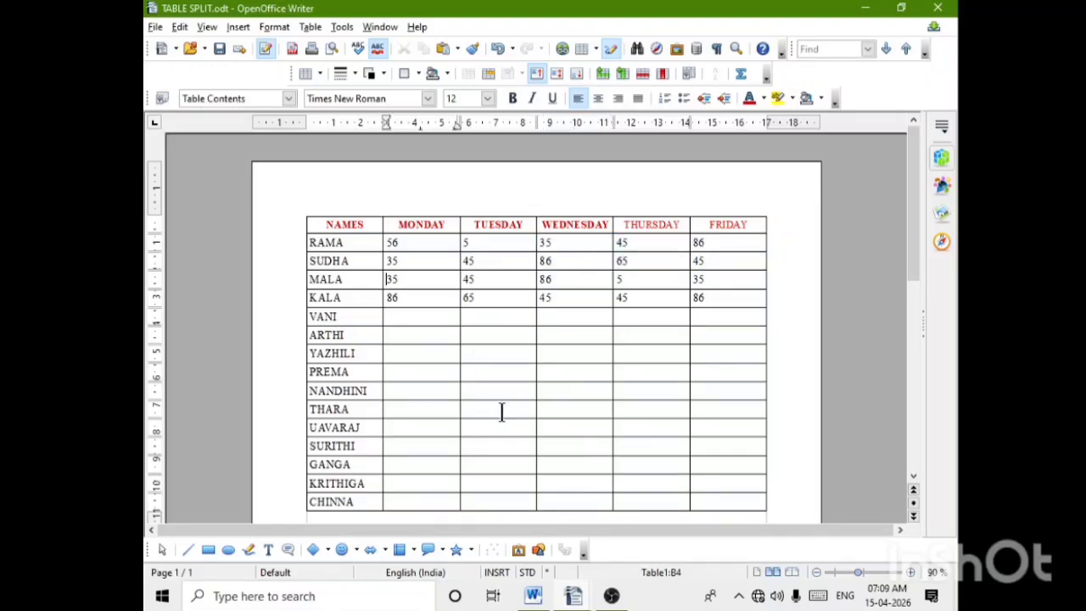
{"action": "left_click", "coordinate": [409, 317]}
{"action": "type", "text": "9585"}
{"action": "left_click_drag", "start_coordinate": [417, 321], "coordinate": [385, 315]}
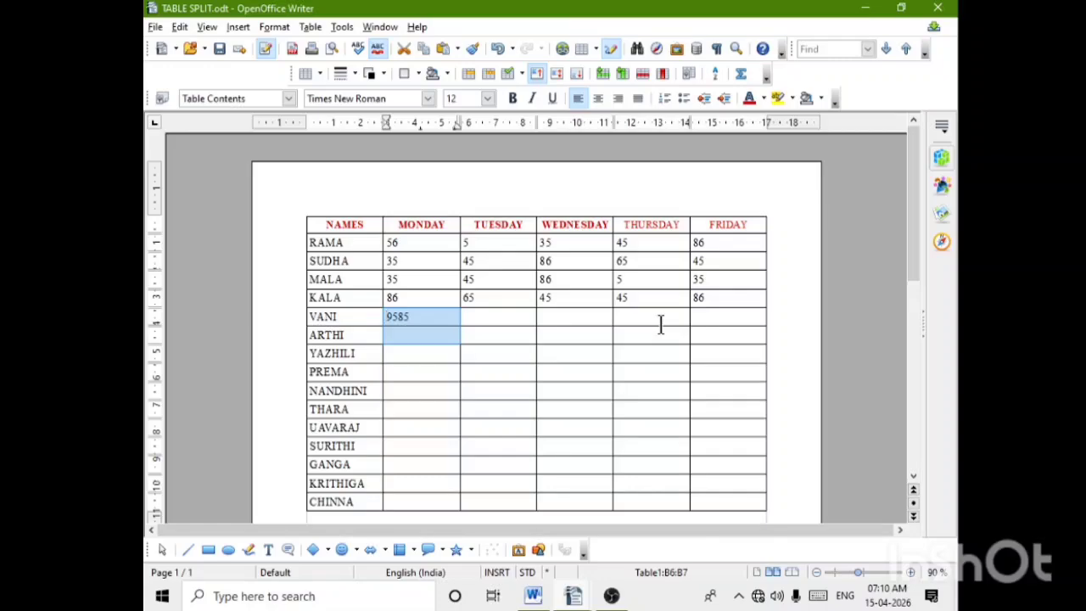
{"action": "left_click", "coordinate": [528, 370]}
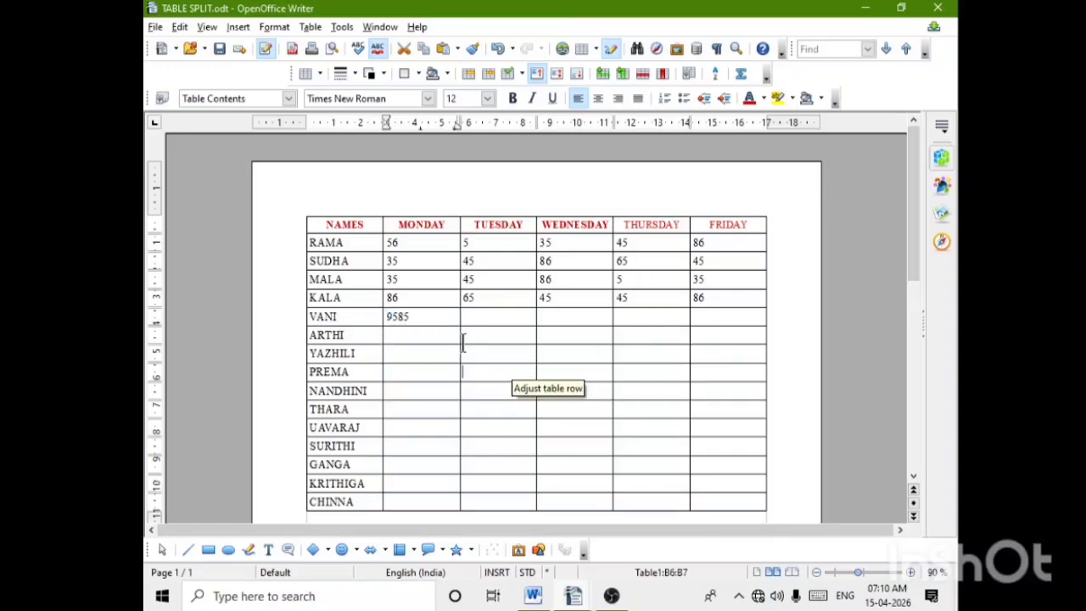
{"action": "left_click", "coordinate": [411, 309]}
{"action": "scroll", "coordinate": [630, 383], "scroll_direction": "down", "scroll_amount": 1}
{"action": "scroll", "coordinate": [618, 366], "scroll_direction": "up", "scroll_amount": 8}
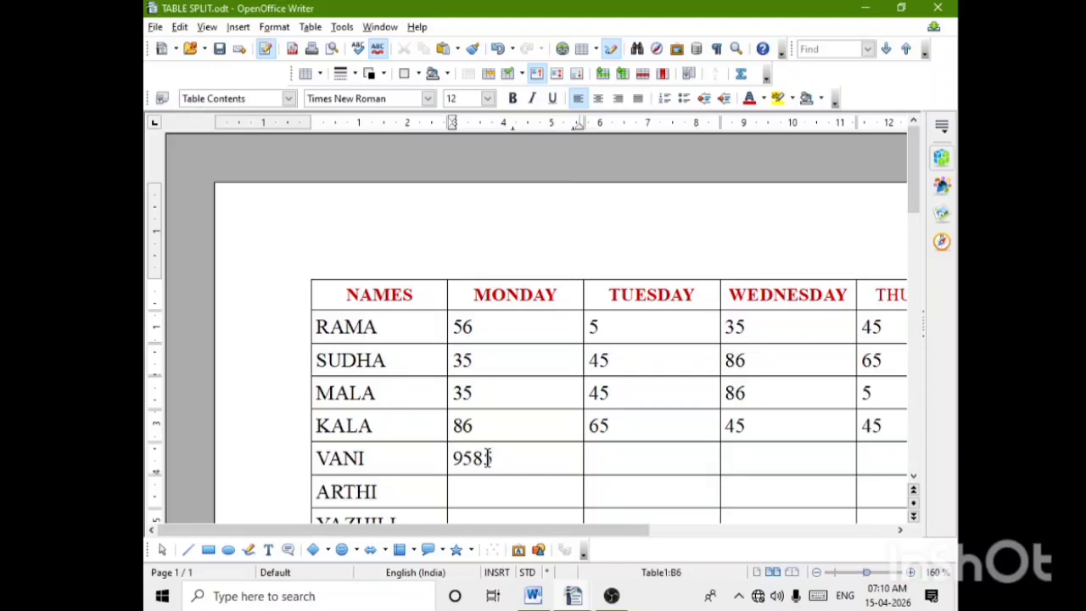
{"action": "key", "text": "BackSpace"}
{"action": "key", "text": "BackSpace"}
{"action": "key", "text": "BackSpace"}
{"action": "key", "text": "BackSpace"}
Fill the fifth data row's Monday to Friday cells with 95, 75, 46, 65 and 35
{"action": "type", "text": "95"}
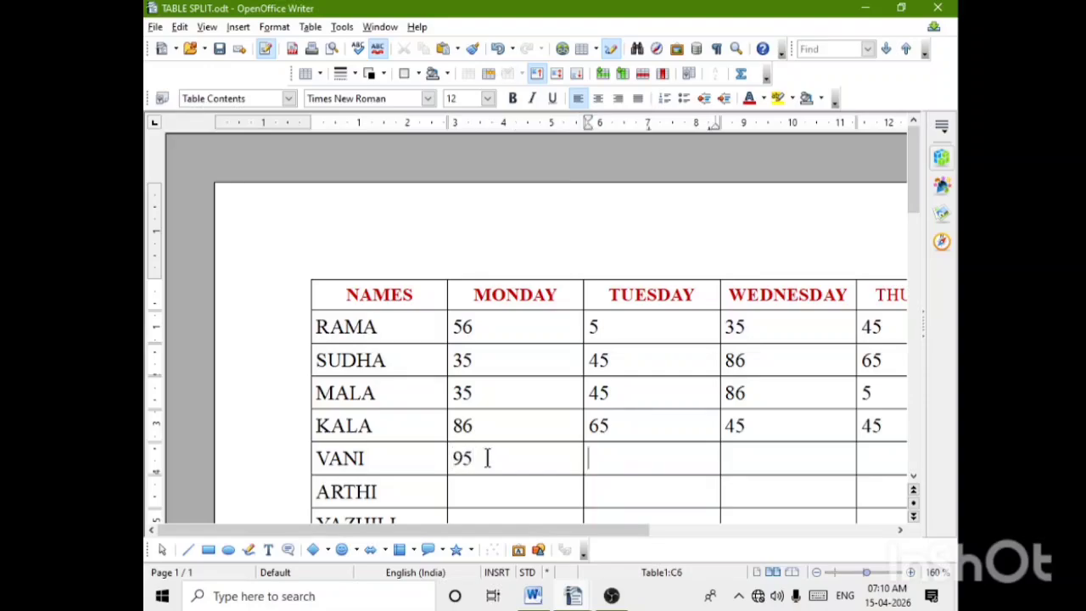
{"action": "type", "text": "5"}
{"action": "key", "text": "Tab"}
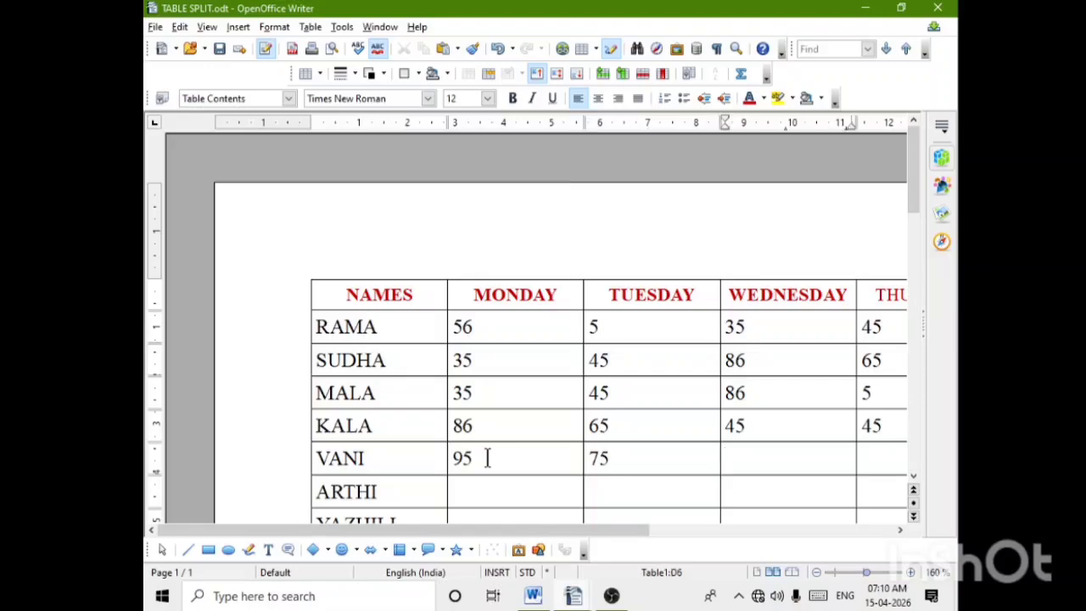
{"action": "type", "text": "46"}
{"action": "key", "text": "Tab"}
{"action": "type", "text": "65"}
{"action": "key", "text": "Tab"}
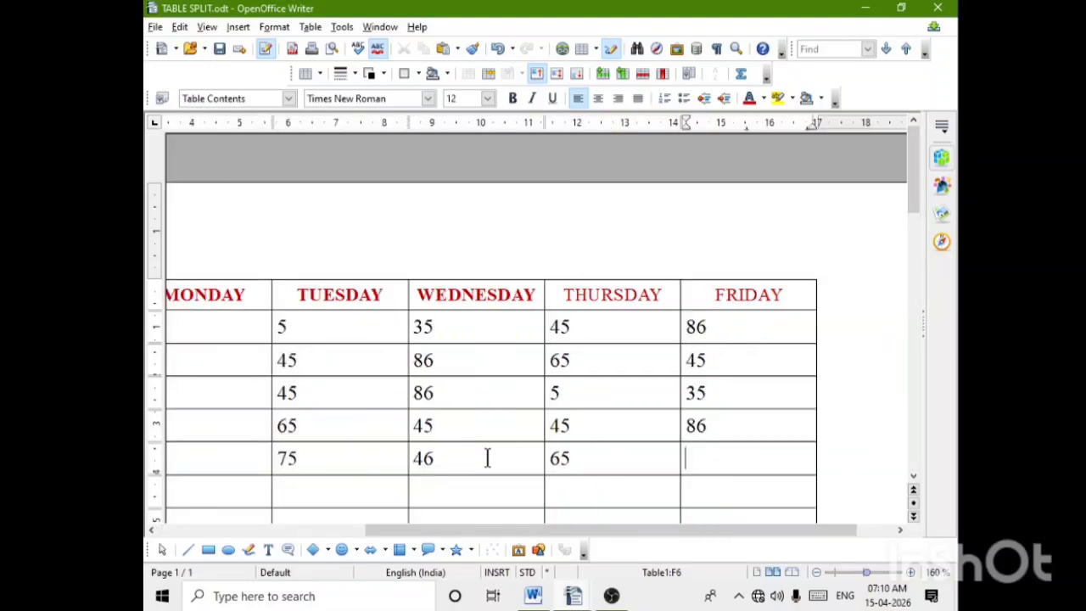
{"action": "type", "text": "35"}
Copy the Wednesday to Friday values of the first five data rows into the Monday to Wednesday cells of the next five rows
{"action": "scroll", "coordinate": [512, 424], "scroll_direction": "down", "scroll_amount": 5}
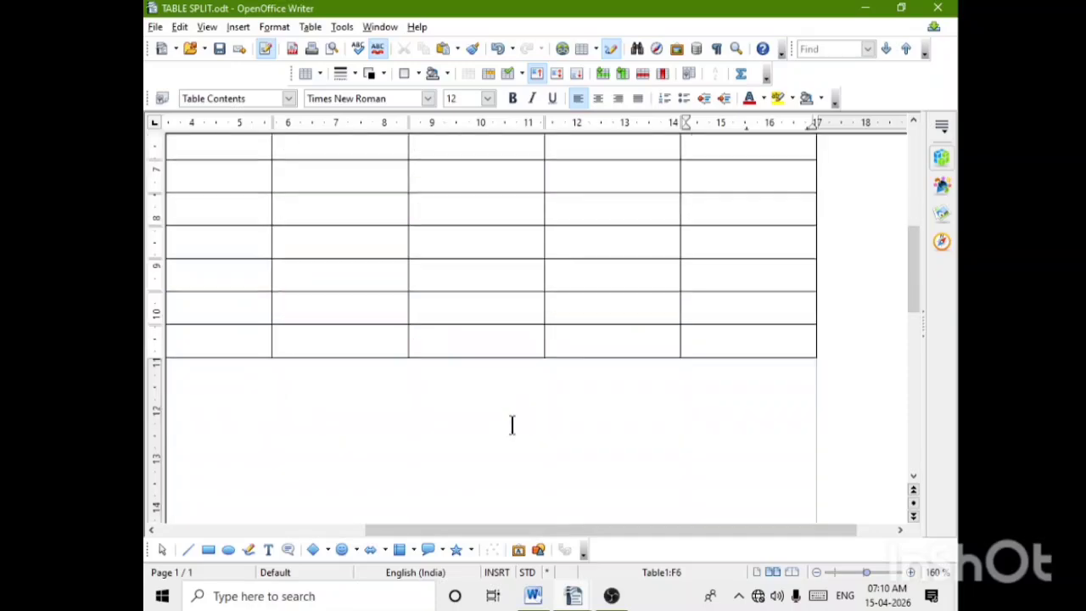
{"action": "scroll", "coordinate": [552, 424], "scroll_direction": "up", "scroll_amount": 5}
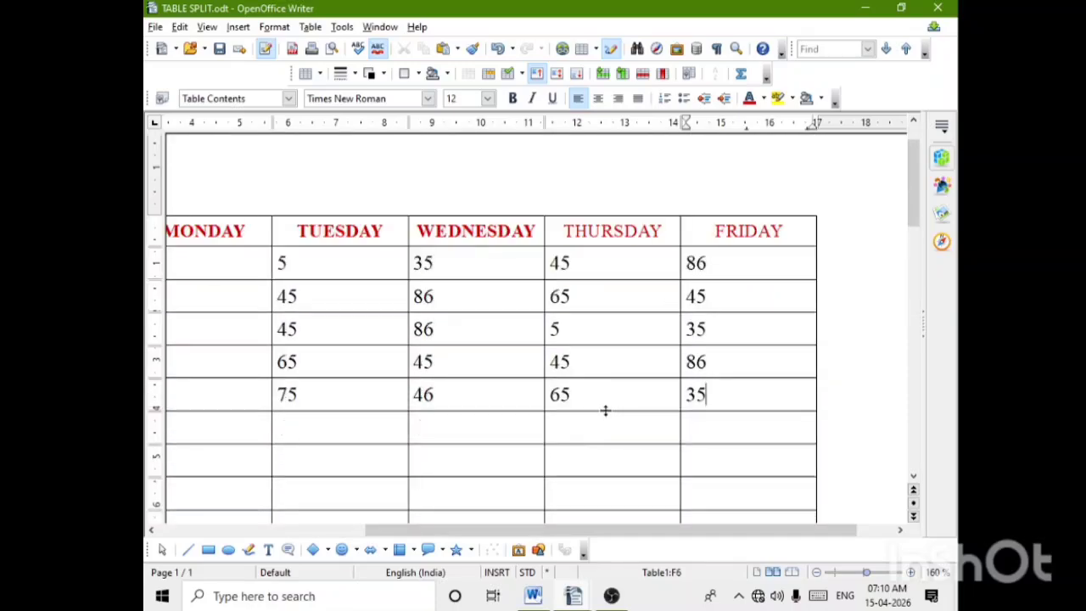
{"action": "left_click_drag", "start_coordinate": [417, 258], "coordinate": [754, 401]}
{"action": "scroll", "coordinate": [746, 393], "scroll_direction": "down", "scroll_amount": 5}
{"action": "scroll", "coordinate": [736, 392], "scroll_direction": "up", "scroll_amount": 3}
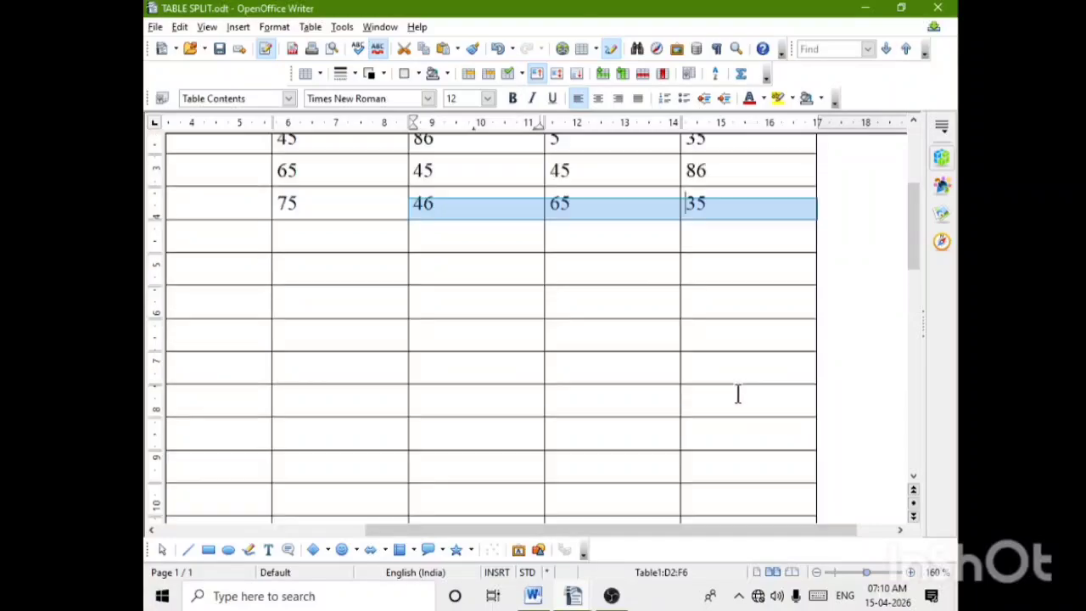
{"action": "scroll", "coordinate": [734, 392], "scroll_direction": "down", "scroll_amount": 3}
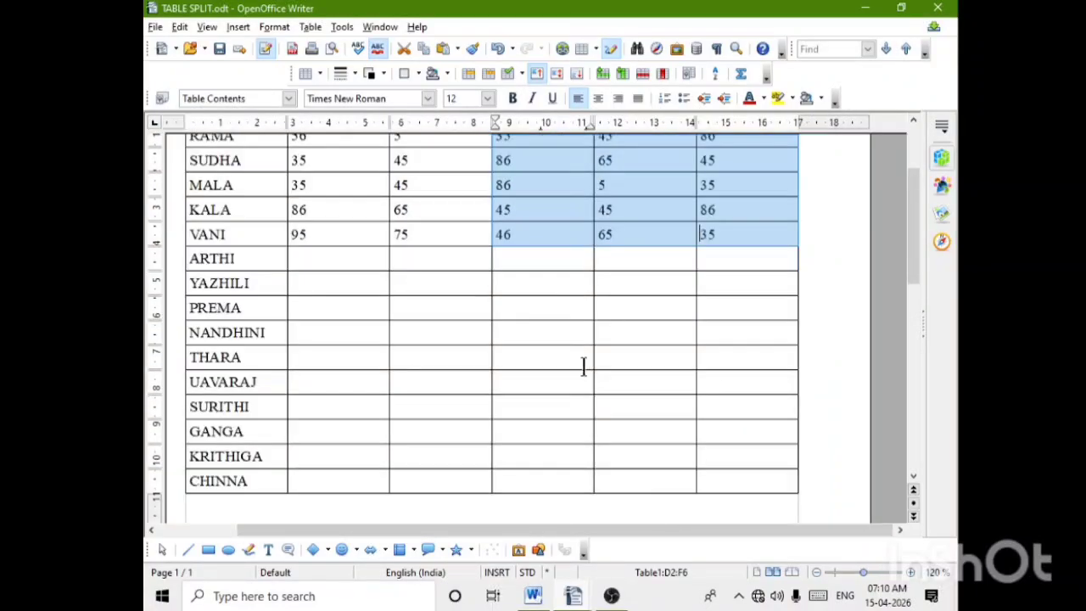
{"action": "left_click", "coordinate": [352, 257]}
{"action": "key", "text": "ctrl+v"}
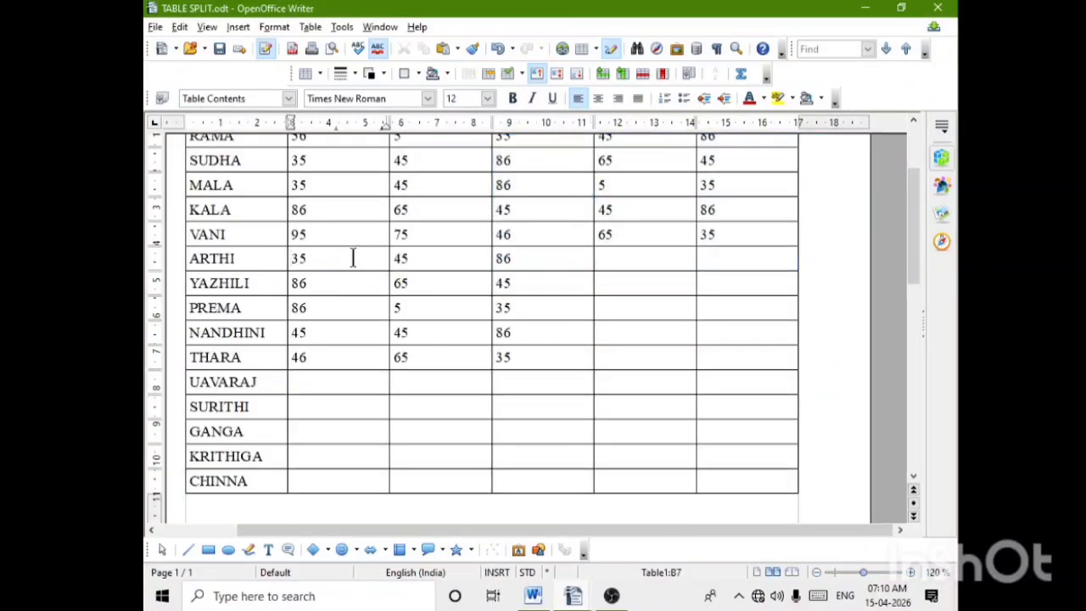
{"action": "scroll", "coordinate": [503, 325], "scroll_direction": "up", "scroll_amount": 3}
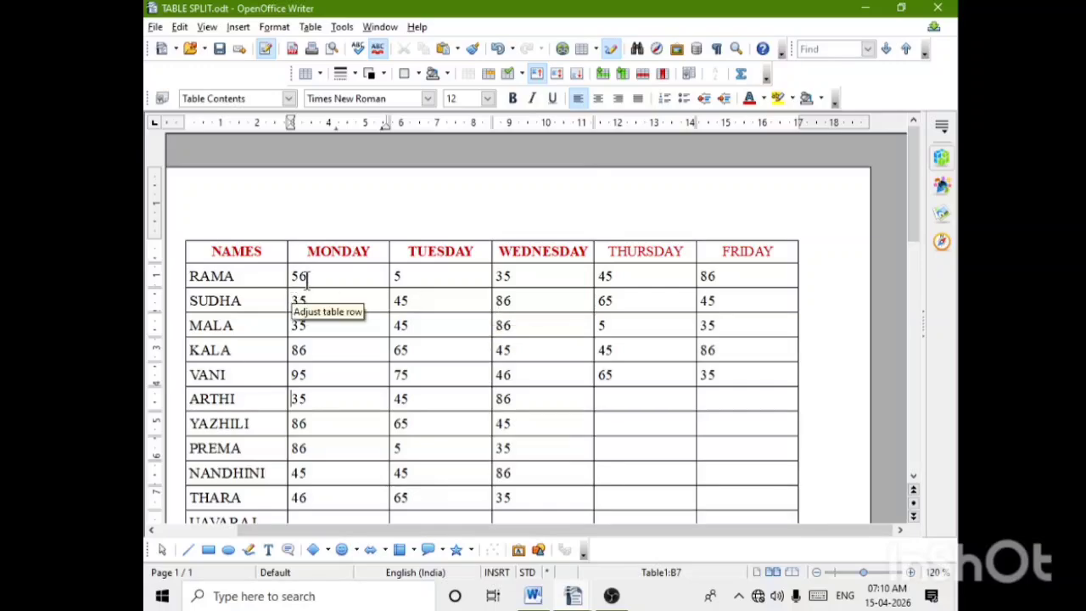
Copy the Monday to Wednesday block of the first five data rows into the Thursday and Friday cells of the next five rows
{"action": "left_click_drag", "start_coordinate": [293, 275], "coordinate": [529, 374]}
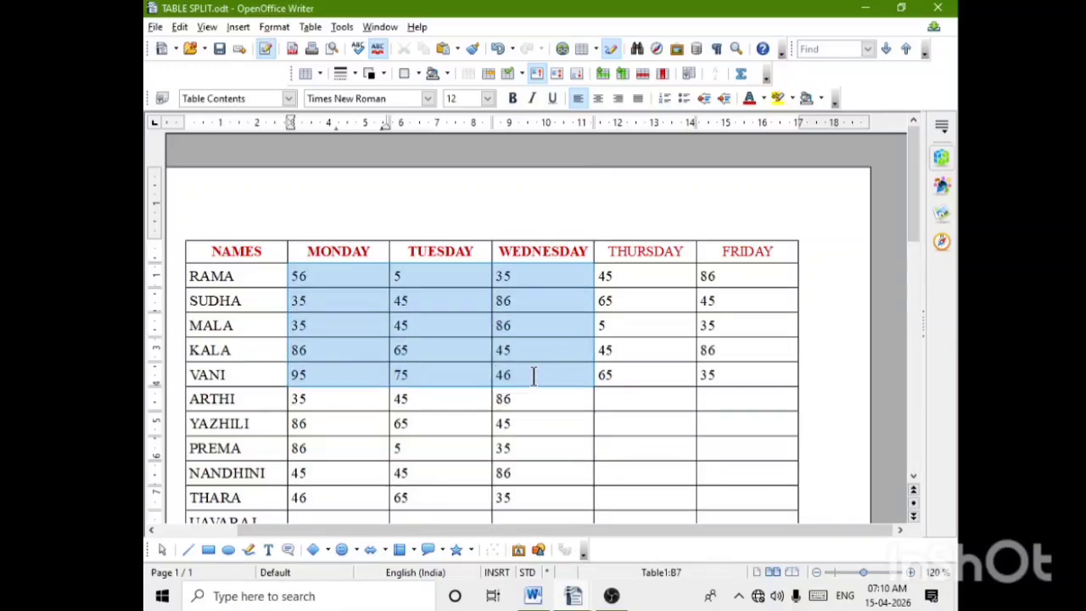
{"action": "scroll", "coordinate": [529, 373], "scroll_direction": "down", "scroll_amount": 3}
{"action": "scroll", "coordinate": [670, 294], "scroll_direction": "up", "scroll_amount": 3}
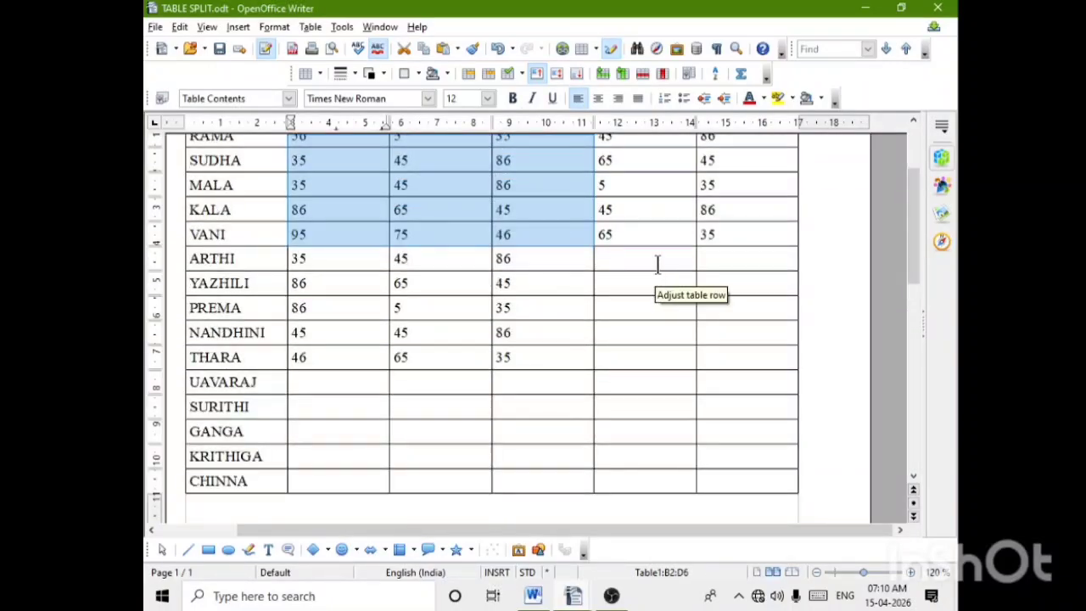
{"action": "left_click", "coordinate": [656, 257]}
{"action": "key", "text": "ctrl+v"}
{"action": "scroll", "coordinate": [710, 374], "scroll_direction": "down", "scroll_amount": 4}
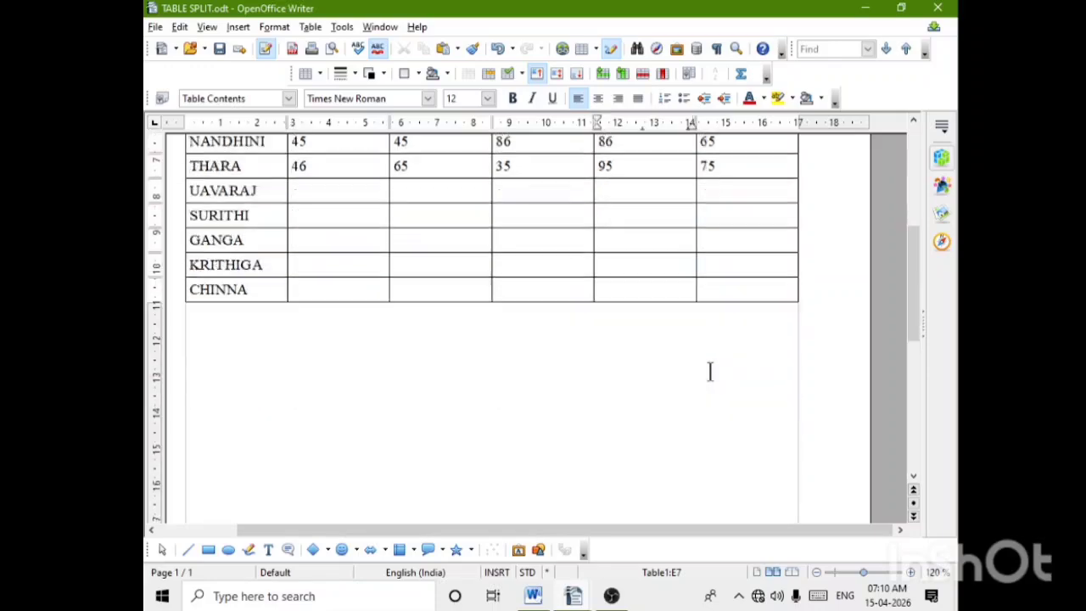
Copy the Monday to Friday values of the fourth to seventh data rows into the eleventh to fourteenth data rows
{"action": "scroll", "coordinate": [654, 351], "scroll_direction": "up", "scroll_amount": 3}
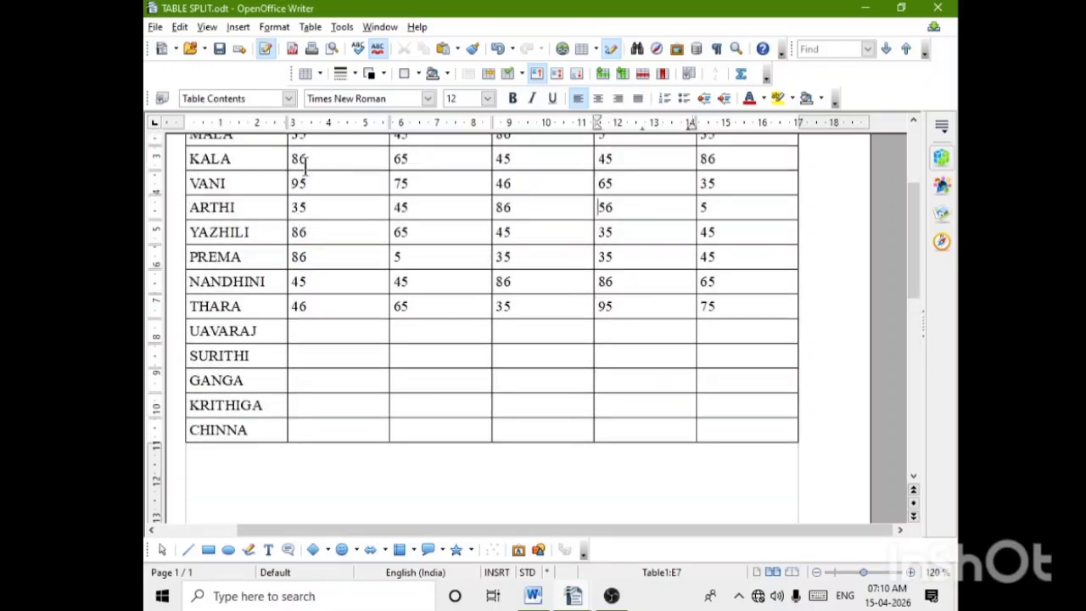
{"action": "left_click_drag", "start_coordinate": [293, 164], "coordinate": [720, 232]}
{"action": "key", "text": "ctrl+c"}
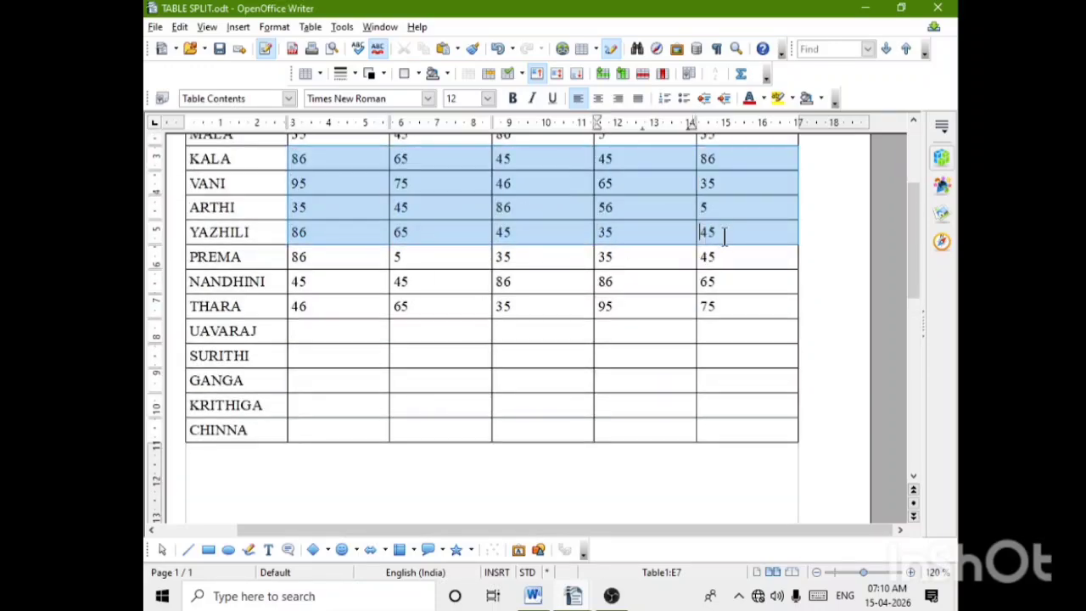
{"action": "left_click", "coordinate": [342, 327]}
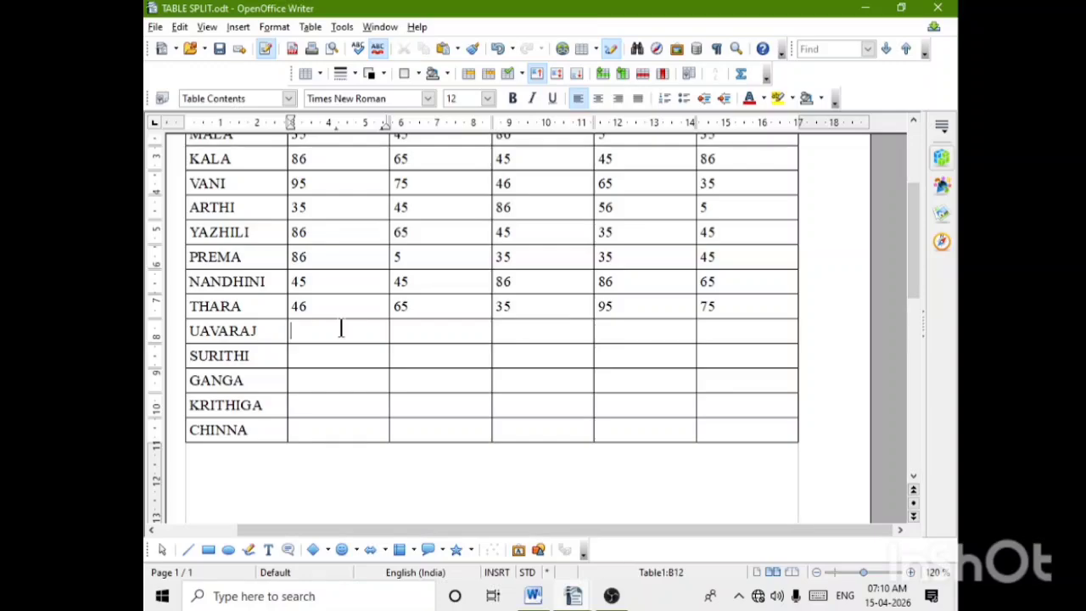
{"action": "key", "text": "ctrl+v"}
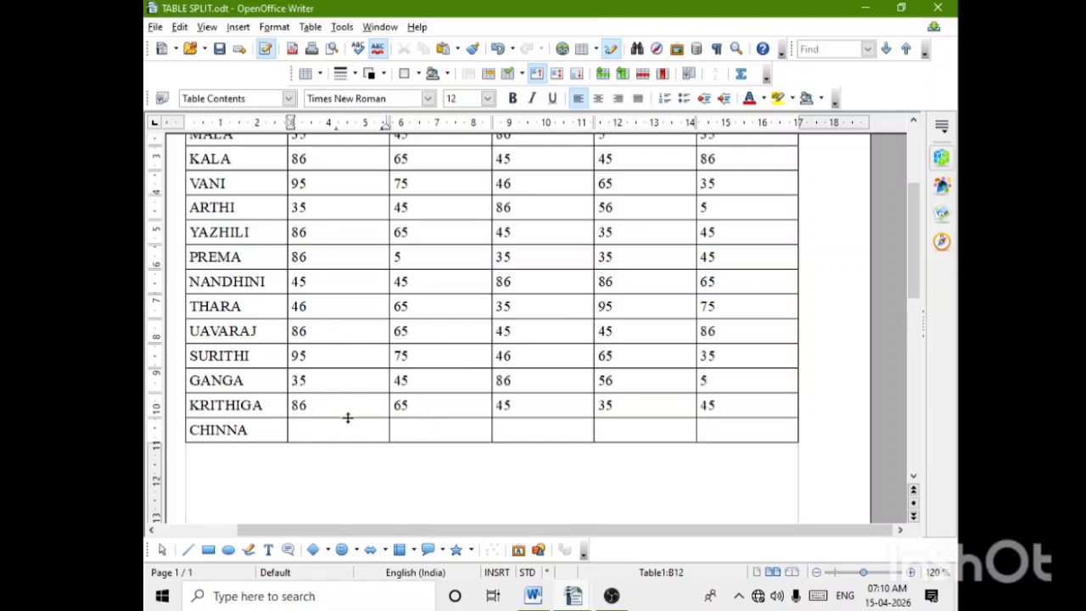
Copy the tenth data row's Monday to Friday values into the last row of the table
{"action": "left_click_drag", "start_coordinate": [296, 305], "coordinate": [722, 308]}
{"action": "key", "text": "ctrl+c"}
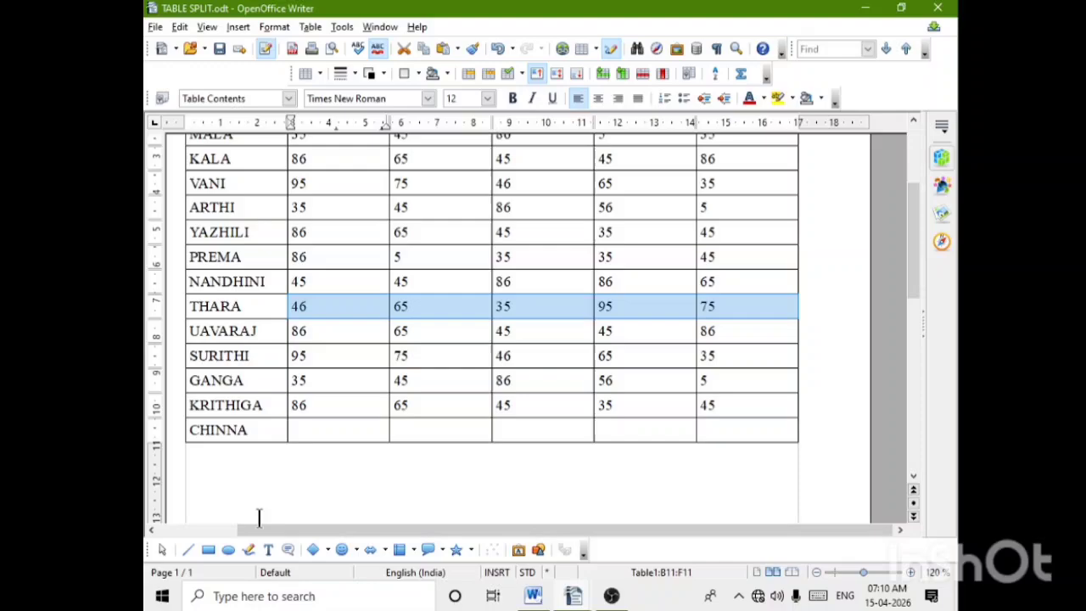
{"action": "left_click", "coordinate": [323, 433]}
{"action": "key", "text": "ctrl+v"}
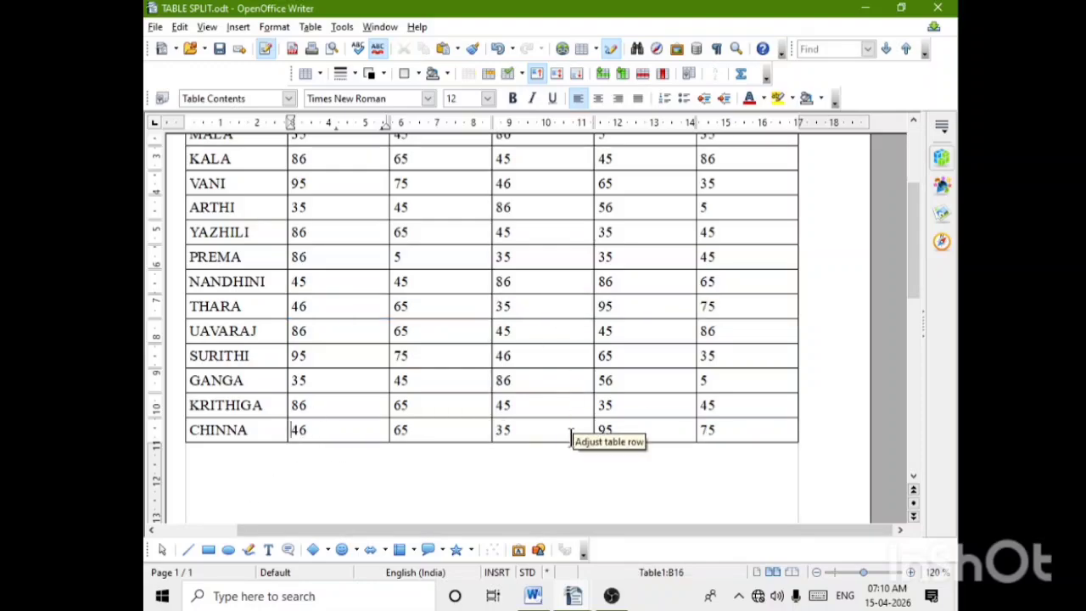
Center all the Monday to Friday numbers vertically and horizontally in their cells and make them bold
{"action": "scroll", "coordinate": [565, 413], "scroll_direction": "down", "scroll_amount": 3, "text": "ctrl"}
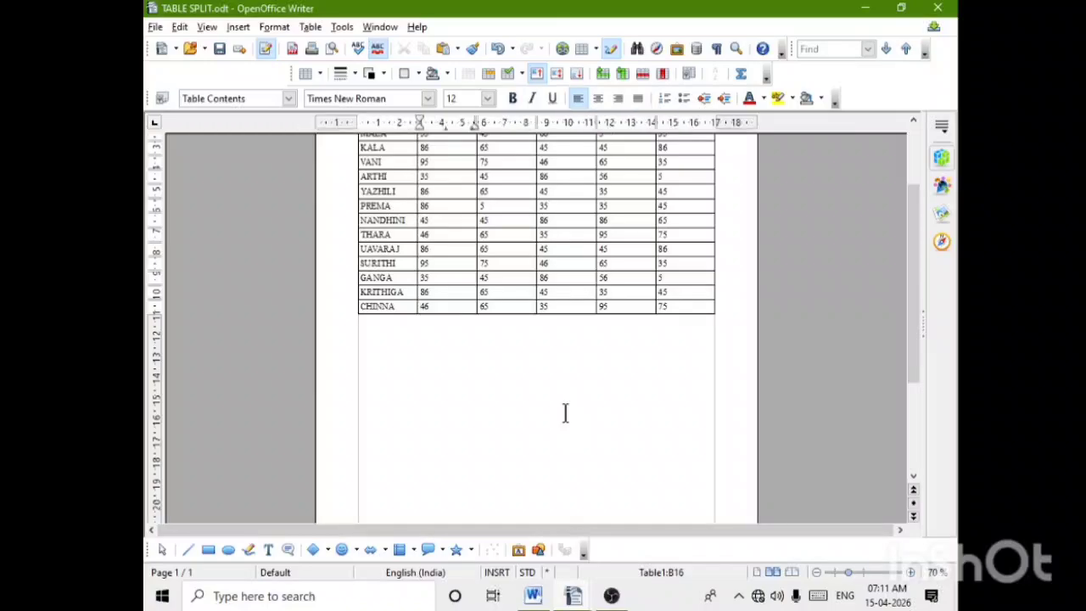
{"action": "scroll", "coordinate": [565, 413], "scroll_direction": "up", "scroll_amount": 2, "text": "ctrl"}
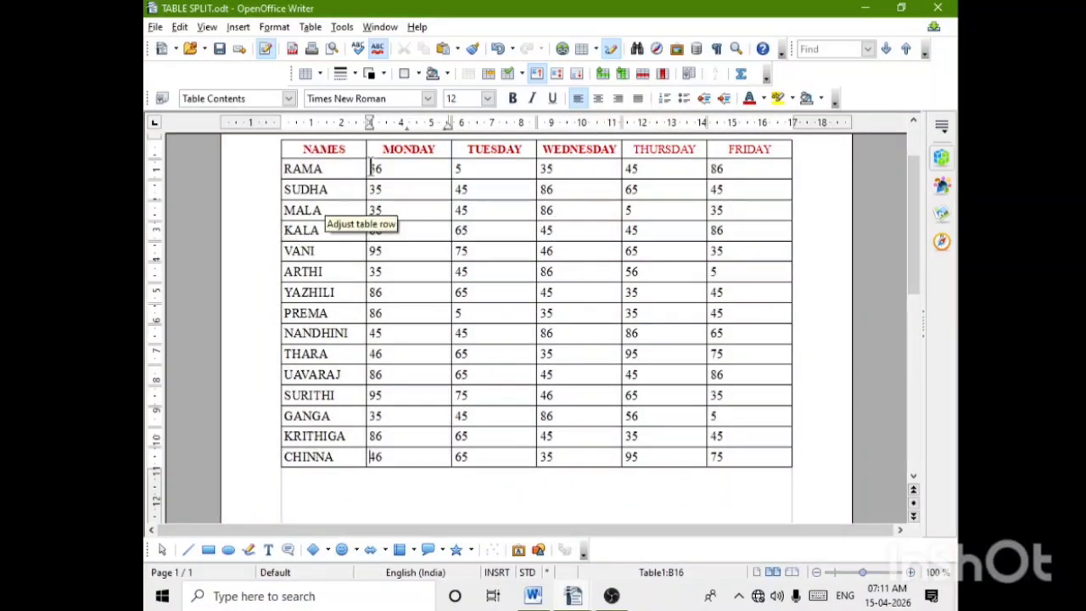
{"action": "left_click_drag", "start_coordinate": [369, 168], "coordinate": [761, 461]}
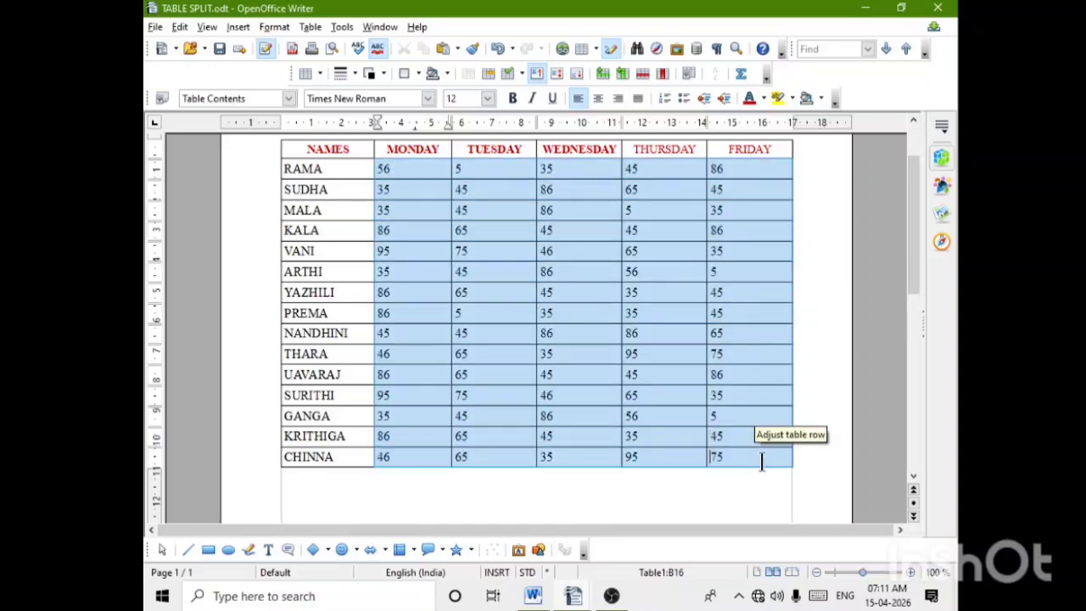
{"action": "right_click", "coordinate": [750, 372]}
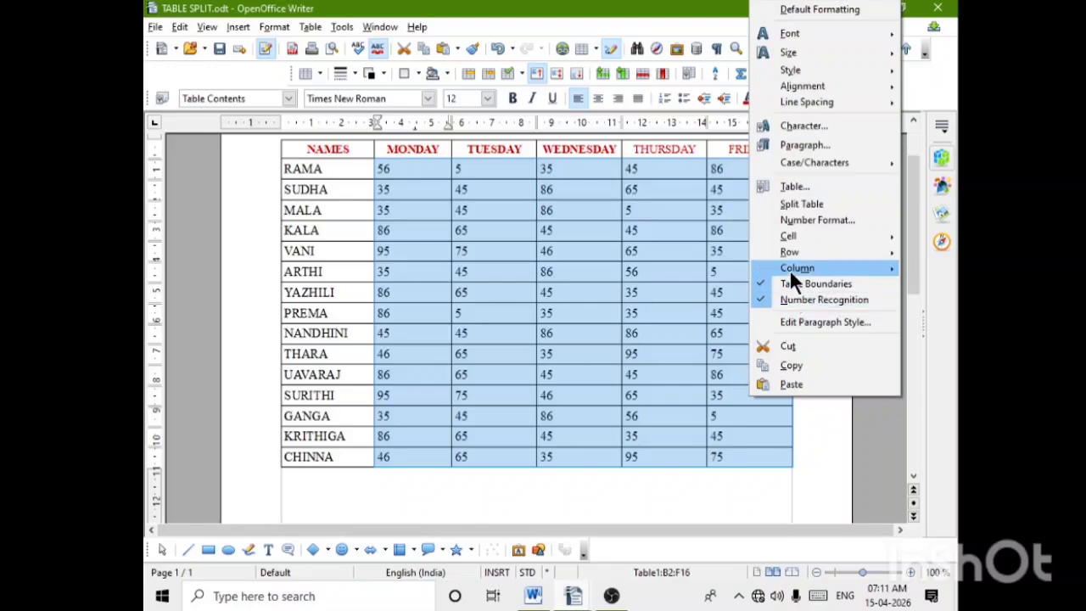
{"action": "mouse_move", "coordinate": [793, 235]}
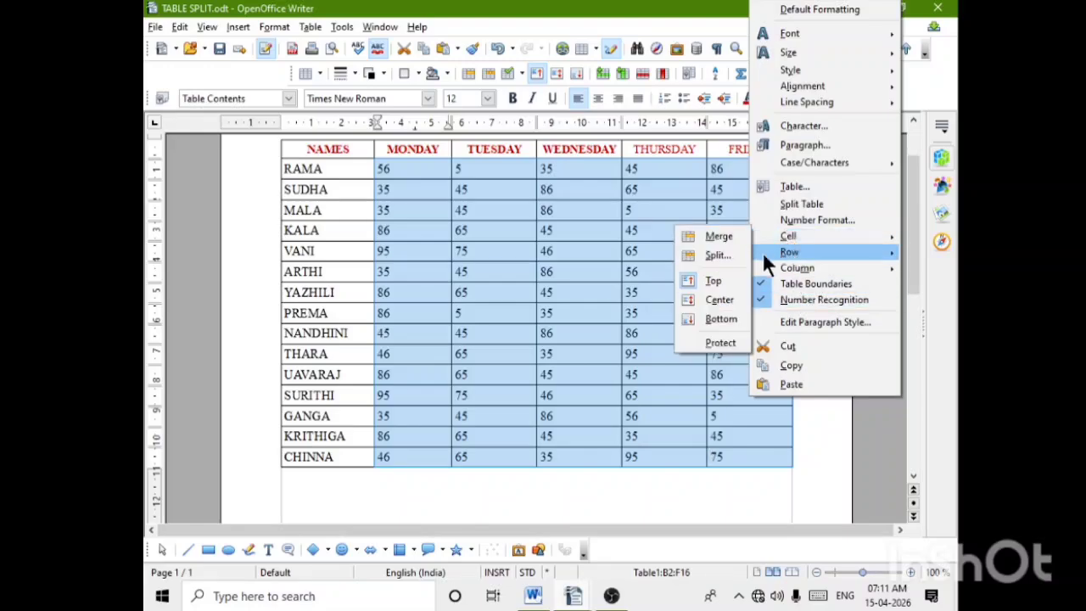
{"action": "left_click", "coordinate": [720, 301]}
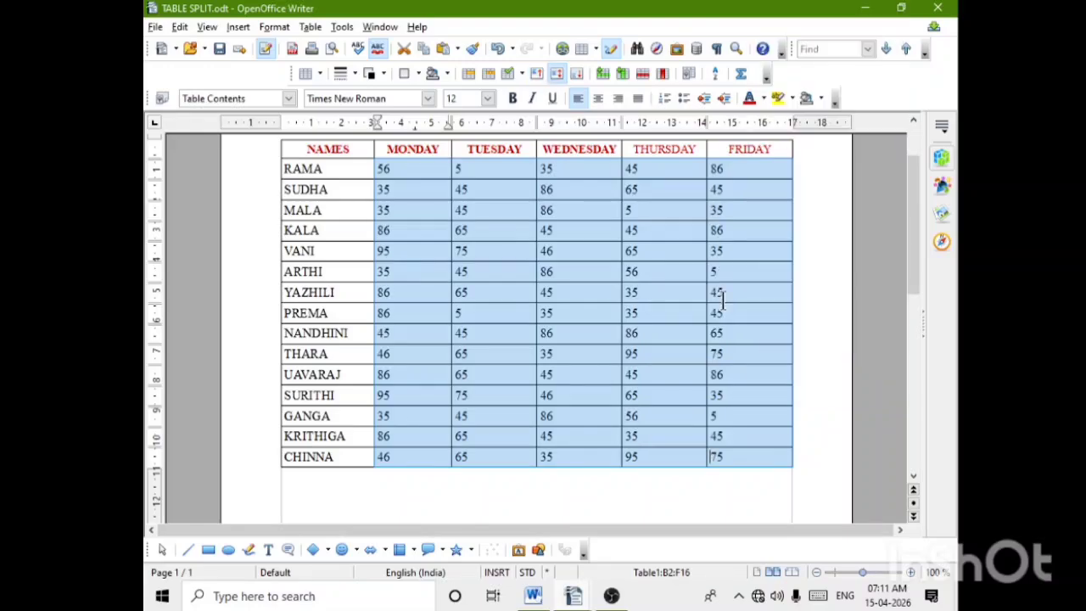
{"action": "left_click", "coordinate": [599, 97]}
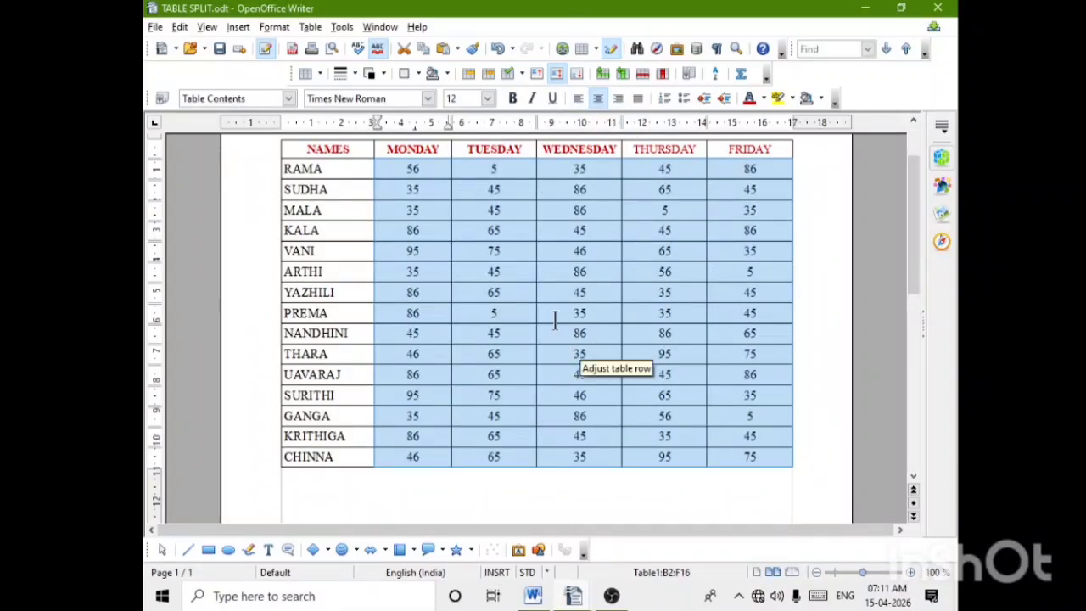
{"action": "left_click", "coordinate": [511, 98]}
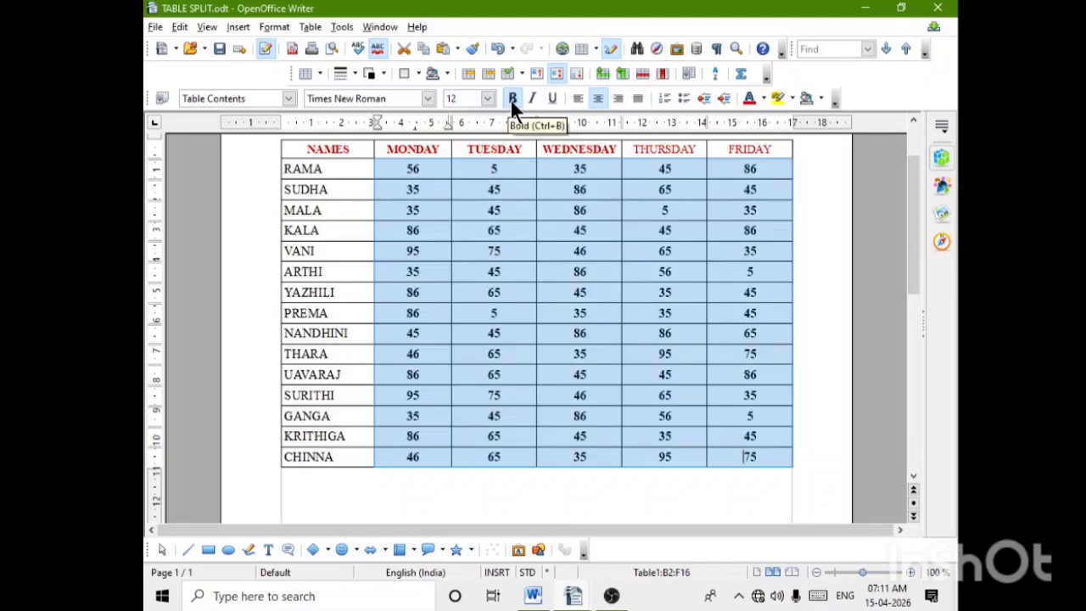
Make all the entries below the NAMES header bold
{"action": "left_click_drag", "start_coordinate": [330, 169], "coordinate": [355, 472]}
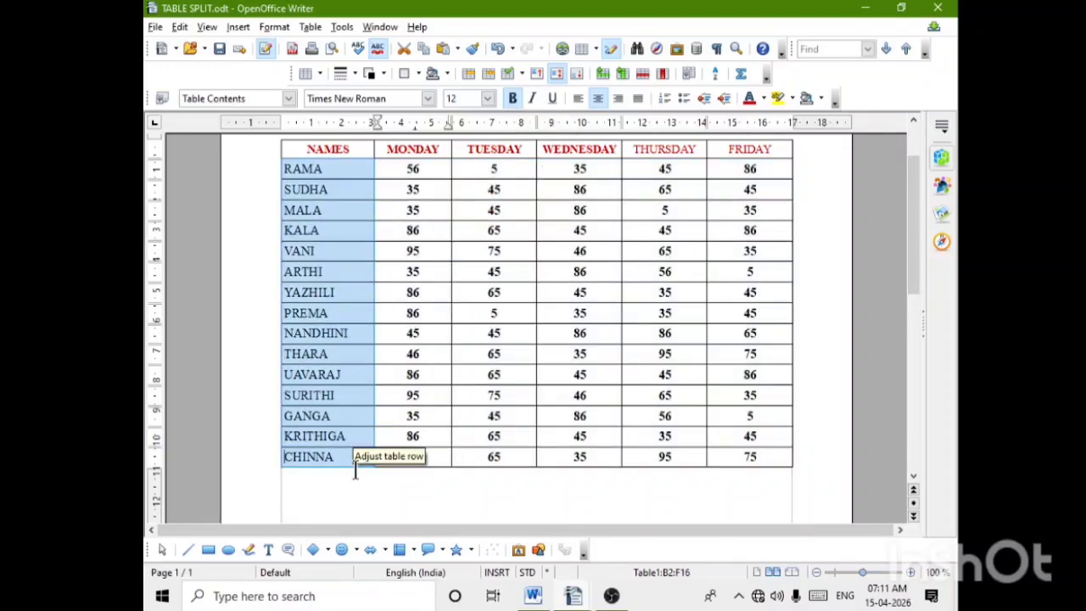
{"action": "left_click", "coordinate": [514, 98]}
{"action": "scroll", "coordinate": [625, 292], "scroll_direction": "up", "scroll_amount": 2}
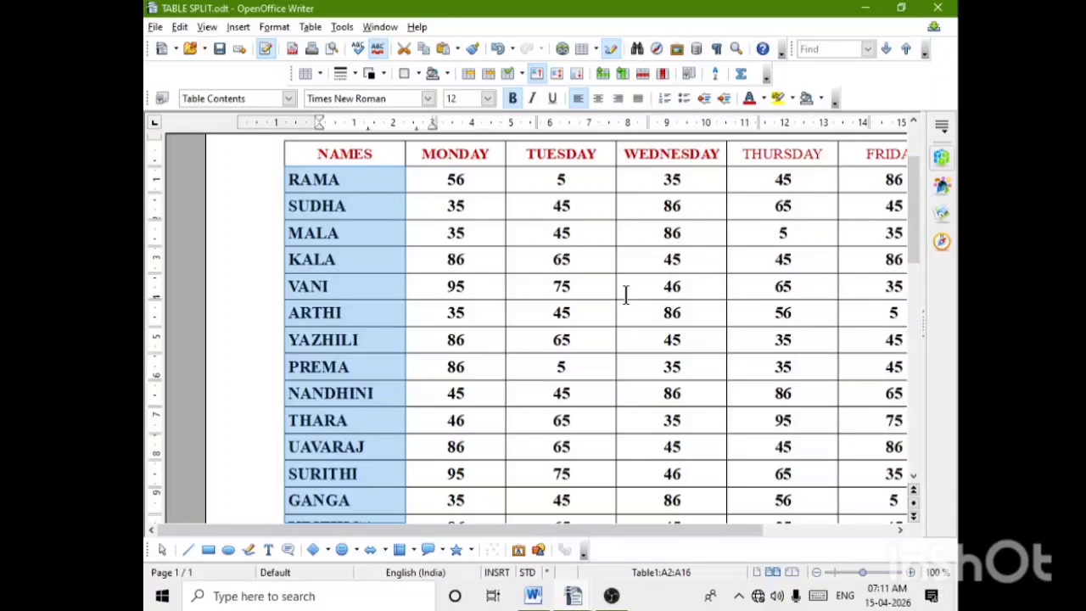
{"action": "scroll", "coordinate": [625, 295], "scroll_direction": "down", "scroll_amount": 2}
{"action": "scroll", "coordinate": [625, 295], "scroll_direction": "up", "scroll_amount": 1}
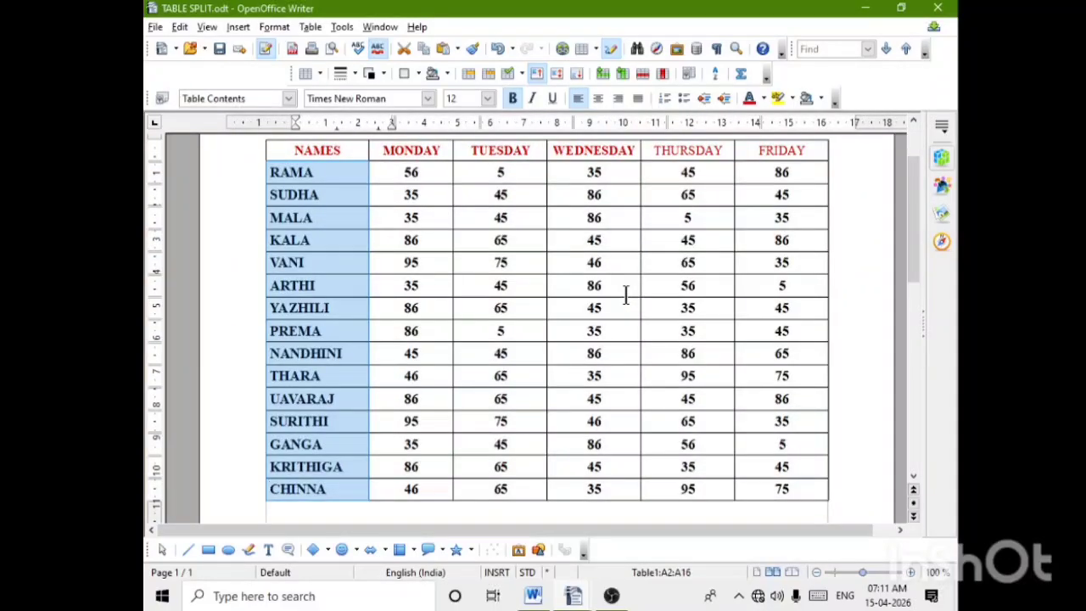
{"action": "scroll", "coordinate": [625, 294], "scroll_direction": "up", "scroll_amount": 1}
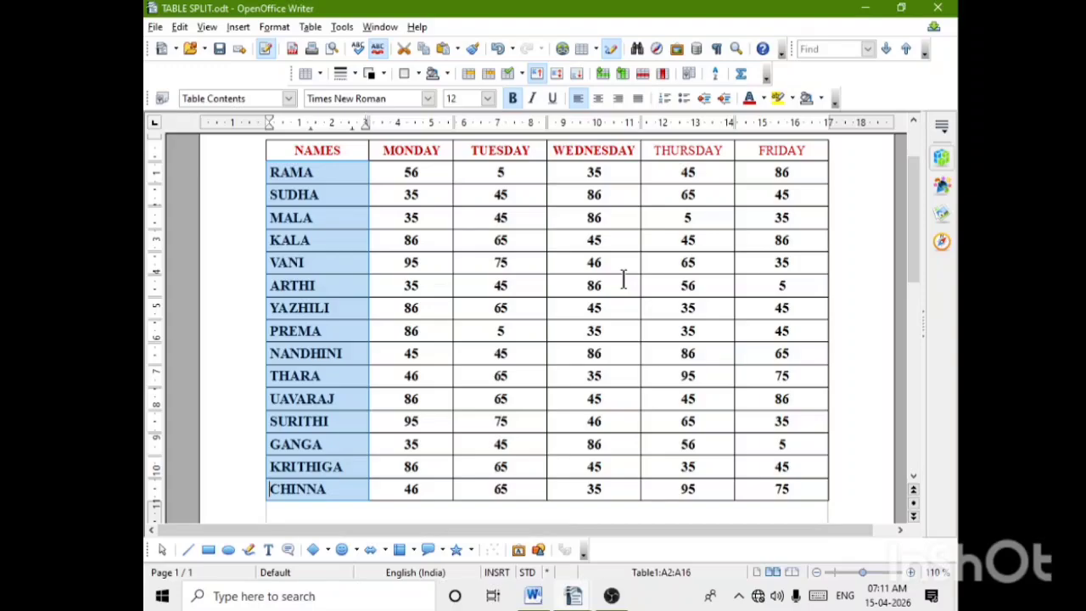
{"action": "scroll", "coordinate": [621, 281], "scroll_direction": "up", "scroll_amount": 2}
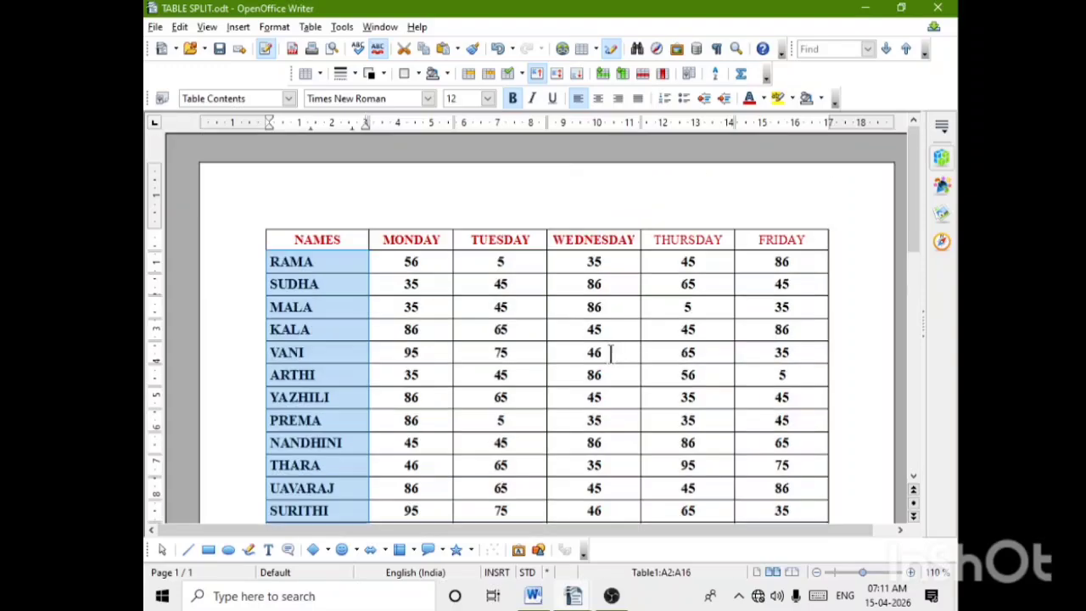
Add the heading "TABLE SPLIT:" below the table, leaving a blank line between them
{"action": "left_click", "coordinate": [268, 205]}
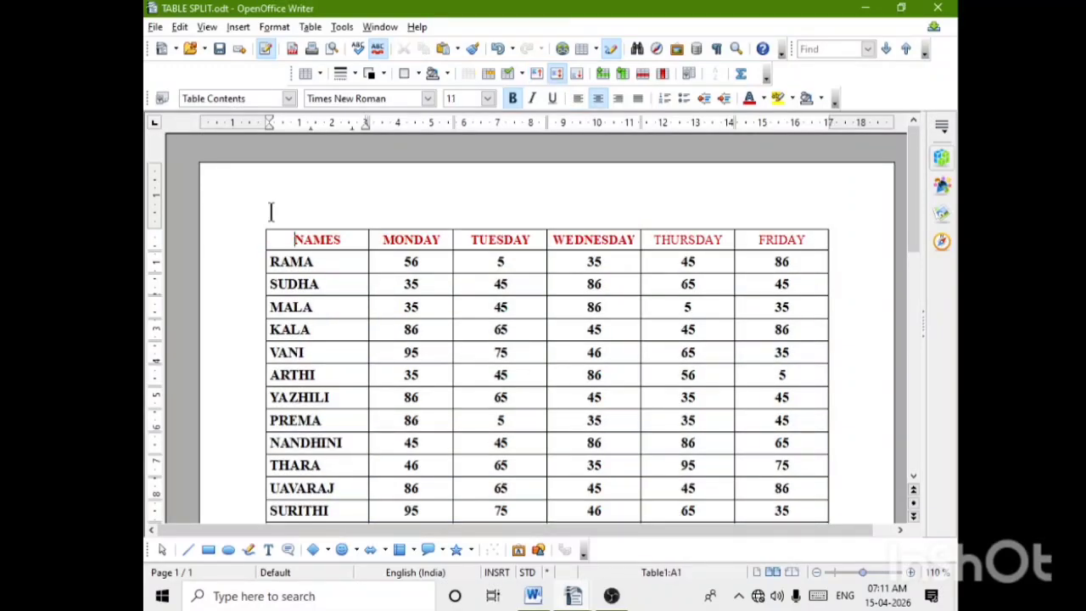
{"action": "scroll", "coordinate": [526, 257], "scroll_direction": "down", "scroll_amount": 5}
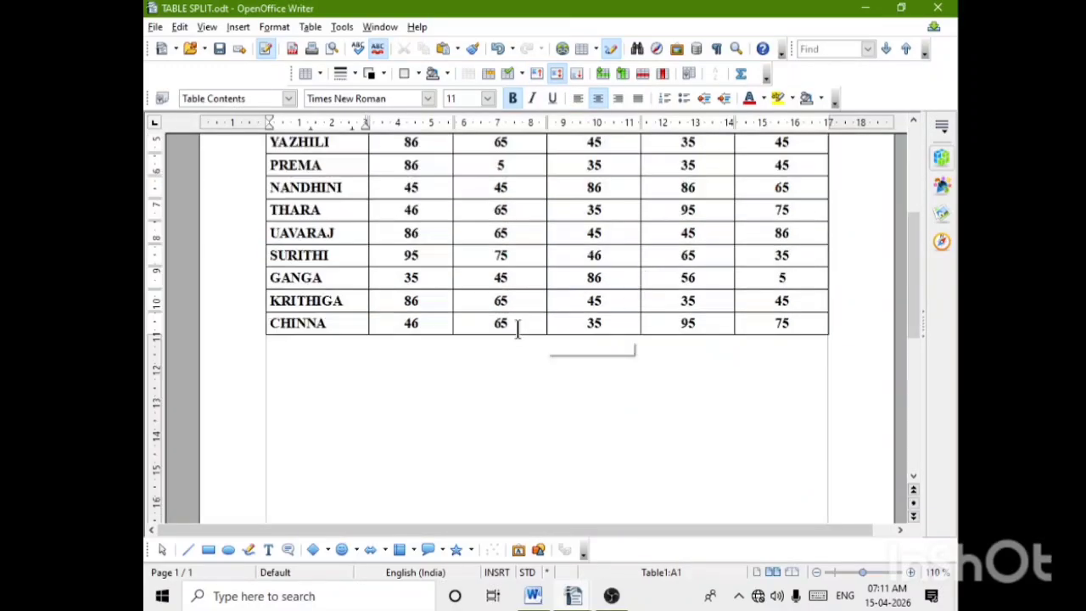
{"action": "left_click", "coordinate": [273, 357]}
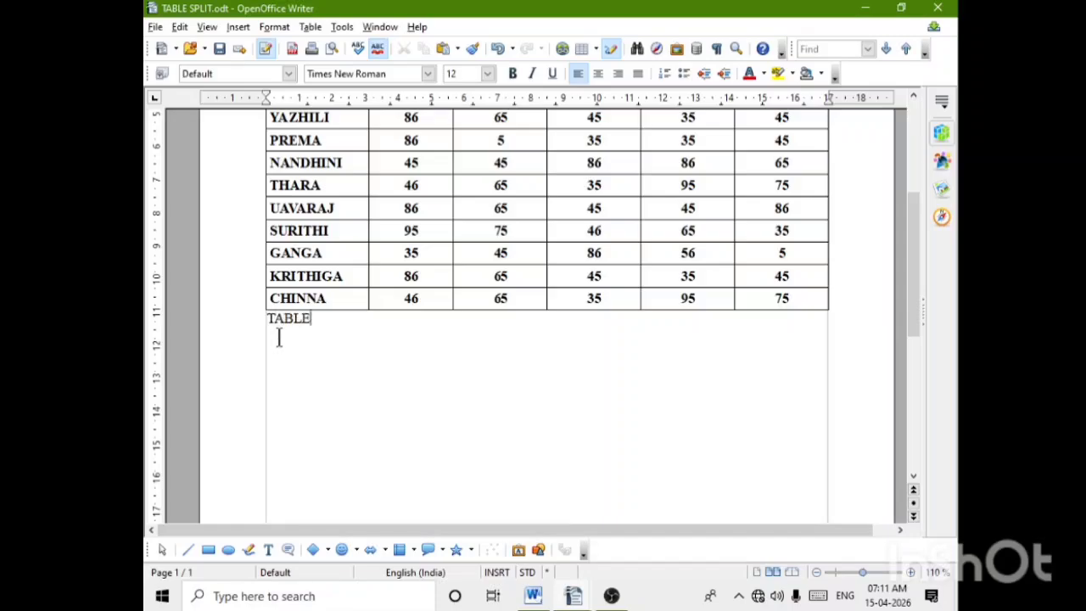
{"action": "type", "text": "TABLE SP"}
{"action": "key", "text": "Return"}
{"action": "key", "text": "Return"}
Format the "TABLE SPLIT:" heading as bold with font size 14
{"action": "left_click_drag", "start_coordinate": [365, 351], "coordinate": [254, 349]}
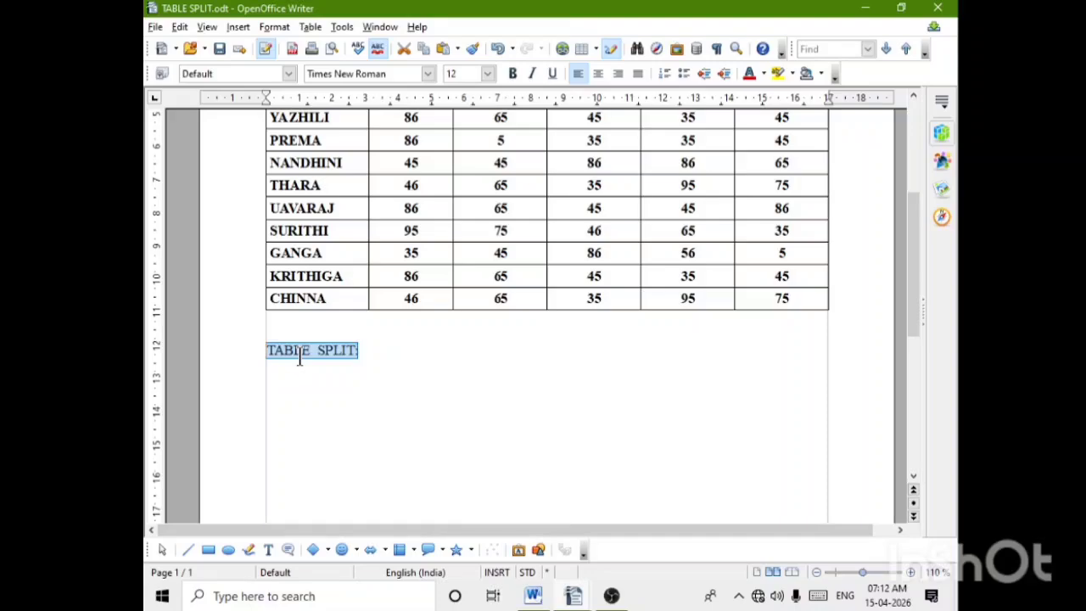
{"action": "left_click", "coordinate": [514, 75]}
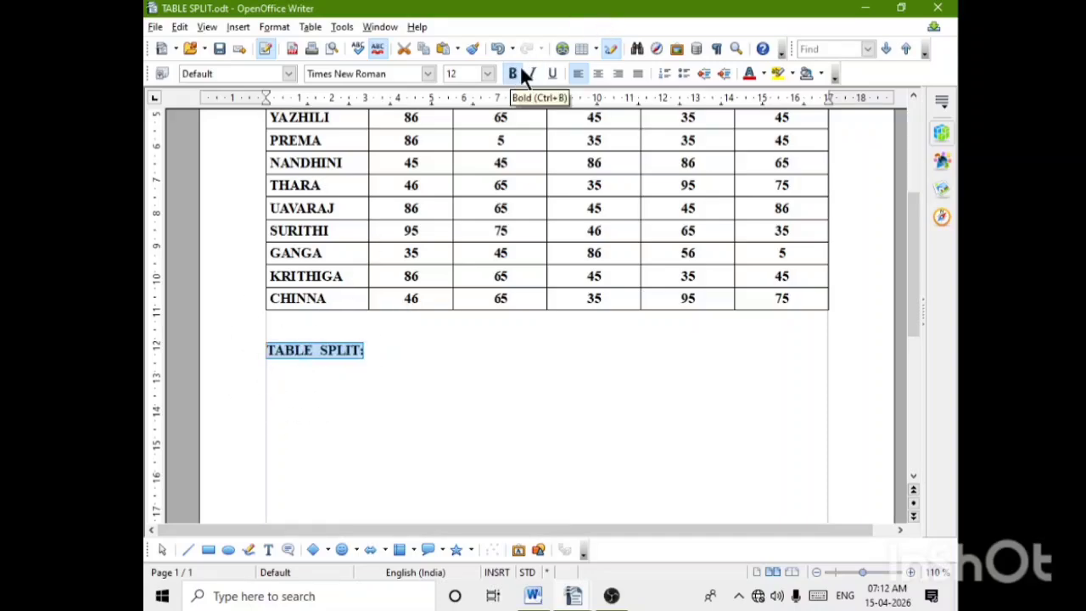
{"action": "left_click", "coordinate": [490, 74]}
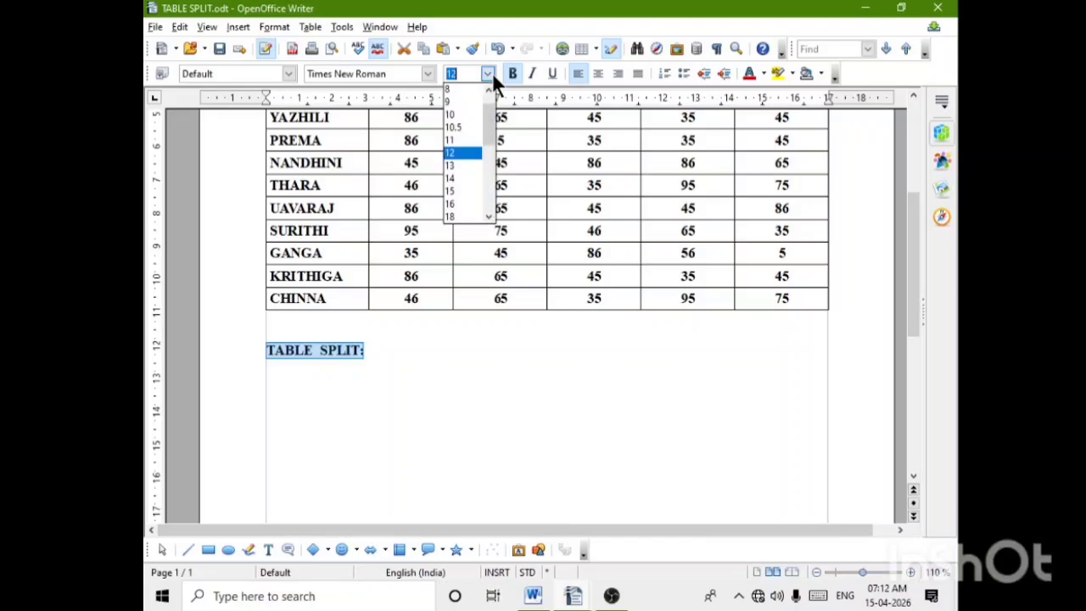
{"action": "left_click", "coordinate": [453, 178]}
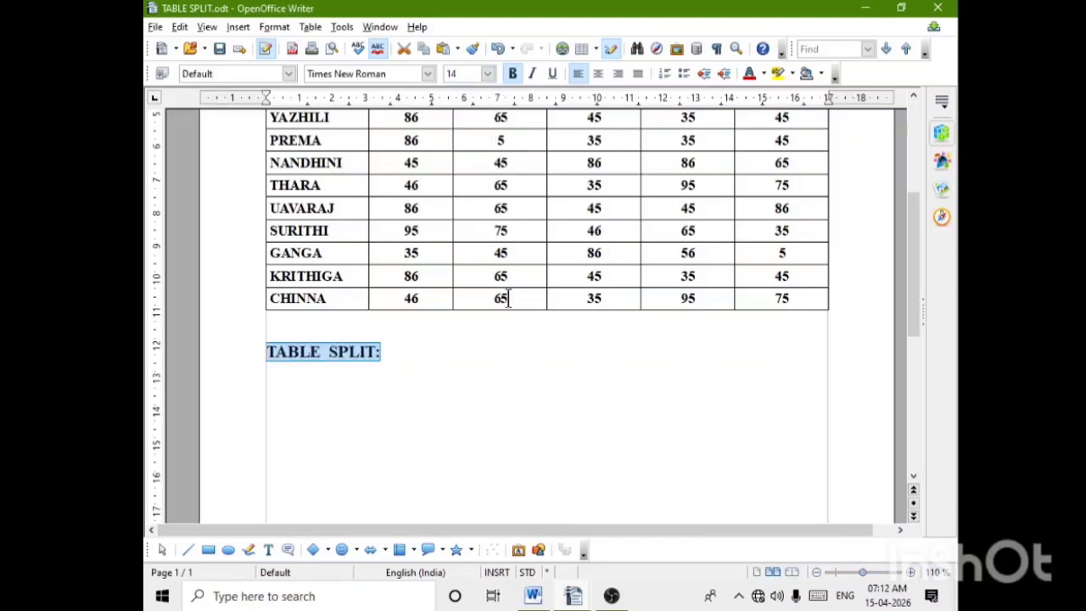
{"action": "scroll", "coordinate": [478, 475], "scroll_direction": "up", "scroll_amount": 6}
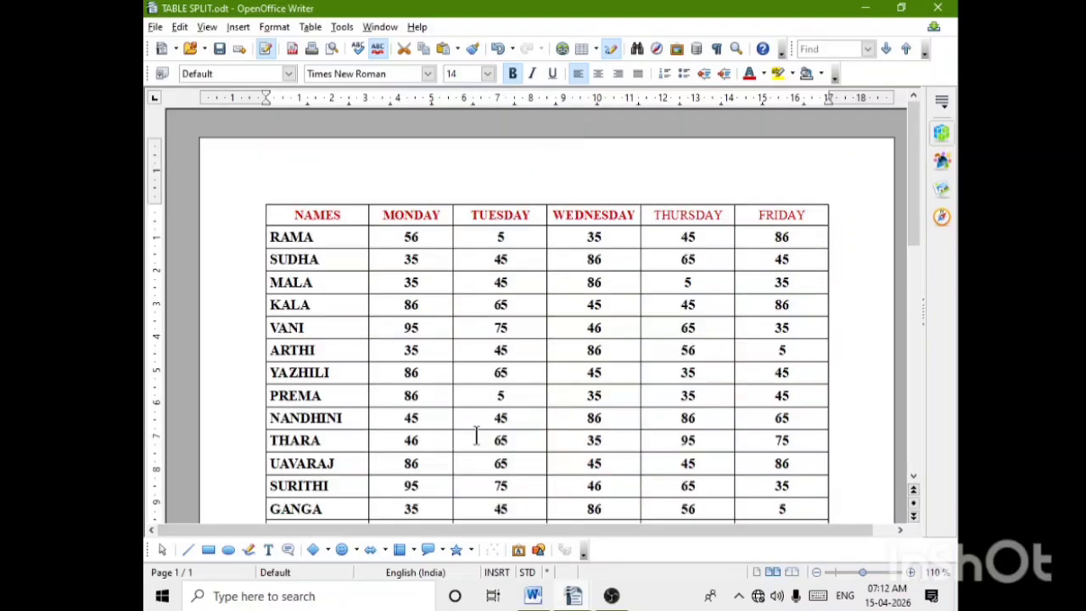
{"action": "scroll", "coordinate": [630, 175], "scroll_direction": "down", "scroll_amount": 5}
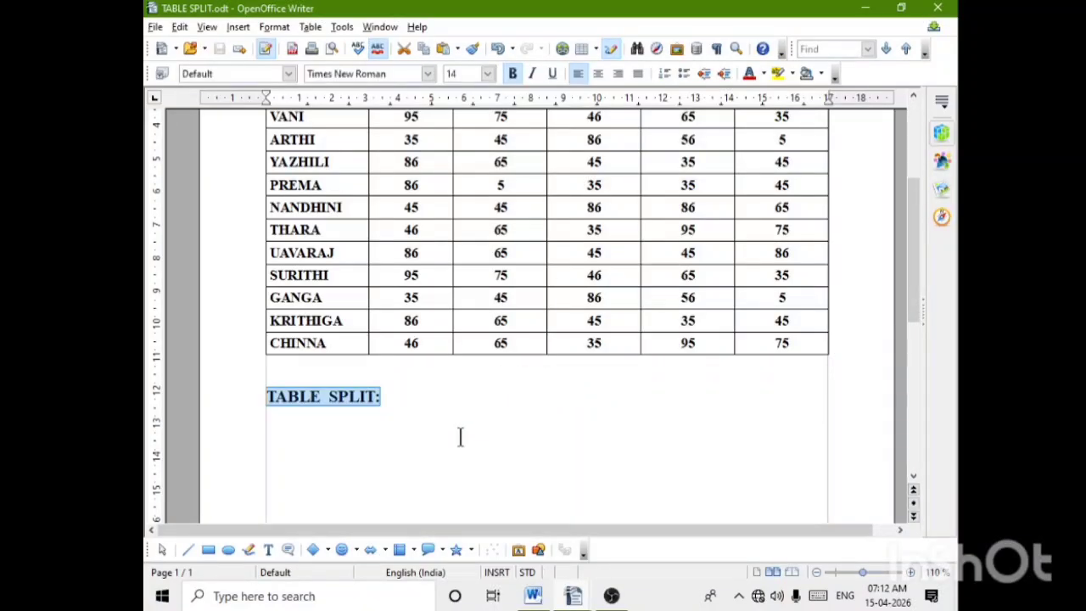
{"action": "scroll", "coordinate": [461, 435], "scroll_direction": "up", "scroll_amount": 1}
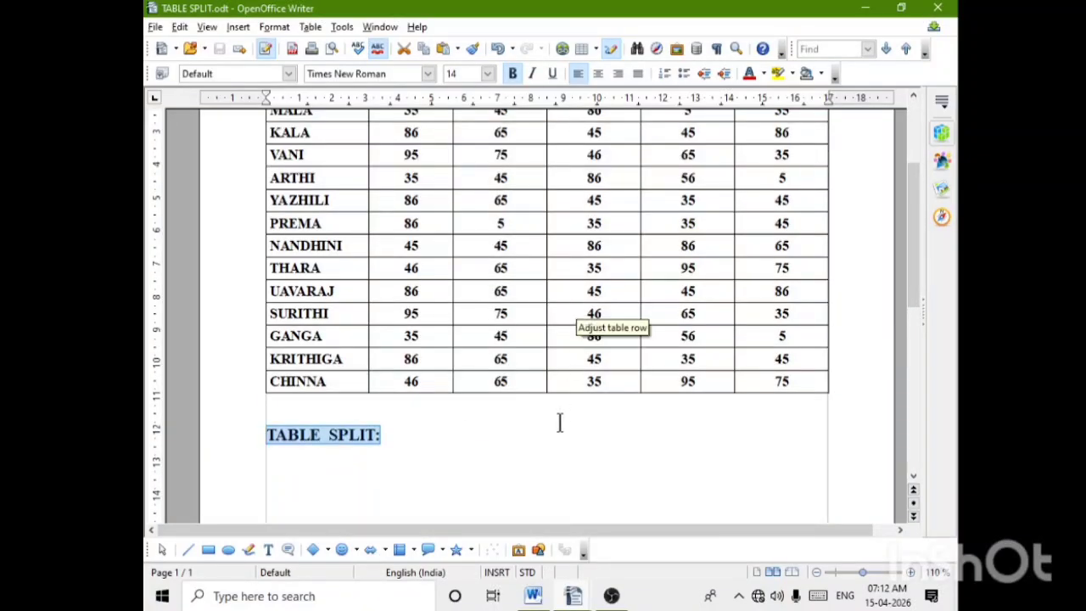
{"action": "scroll", "coordinate": [490, 466], "scroll_direction": "up", "scroll_amount": 4}
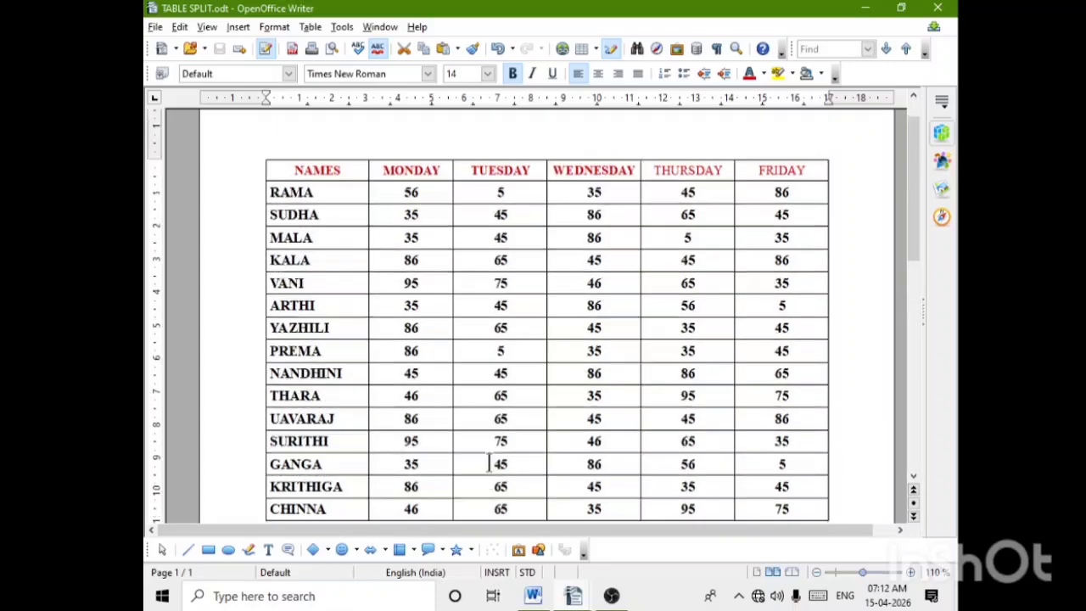
{"action": "left_click", "coordinate": [272, 191]}
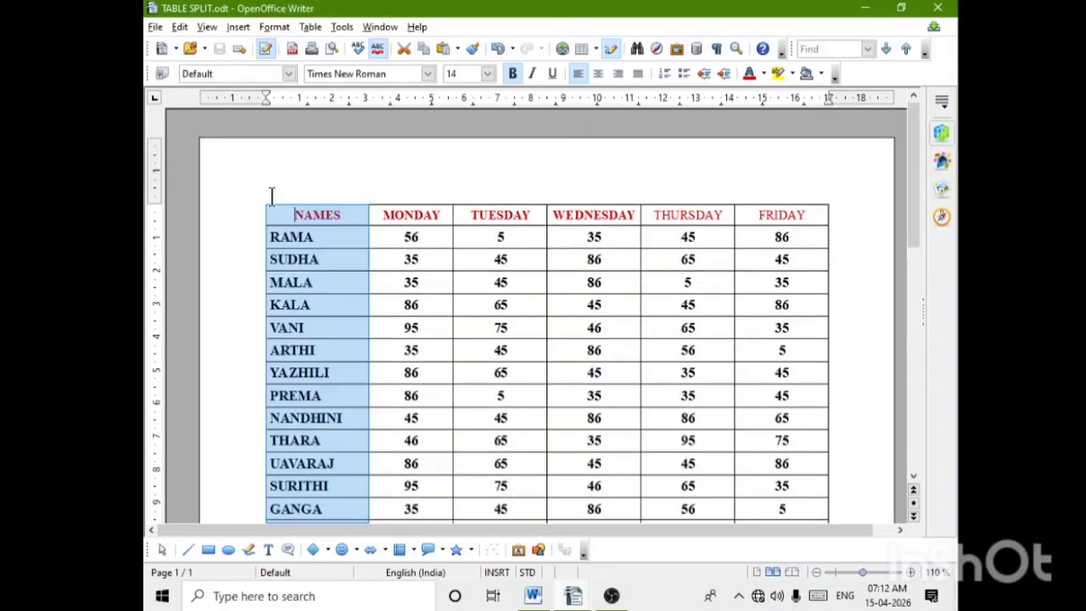
{"action": "scroll", "coordinate": [510, 181], "scroll_direction": "down", "scroll_amount": 3}
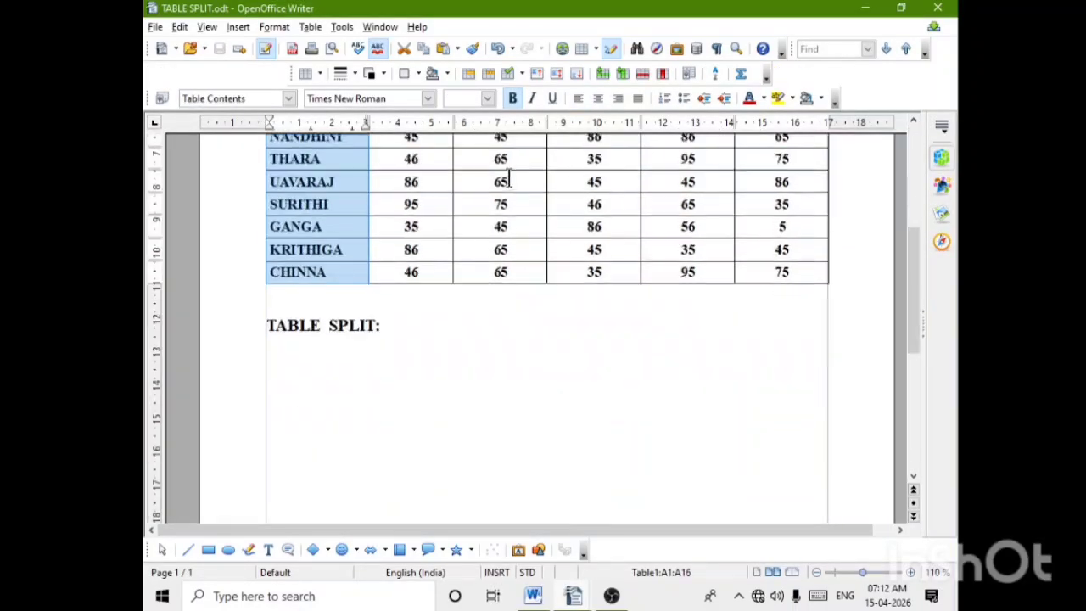
{"action": "scroll", "coordinate": [524, 434], "scroll_direction": "up", "scroll_amount": 1}
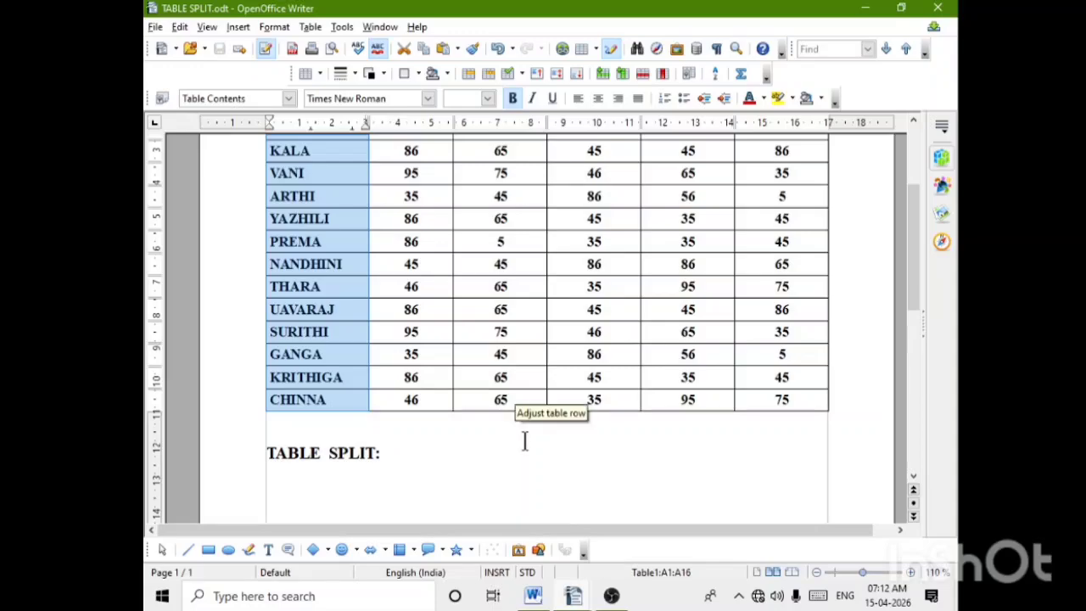
{"action": "left_click", "coordinate": [523, 434]}
Copy the entire names-by-weekday table and paste it on a new line below the "TABLE SPLIT:" heading
{"action": "scroll", "coordinate": [523, 434], "scroll_direction": "up", "scroll_amount": 3}
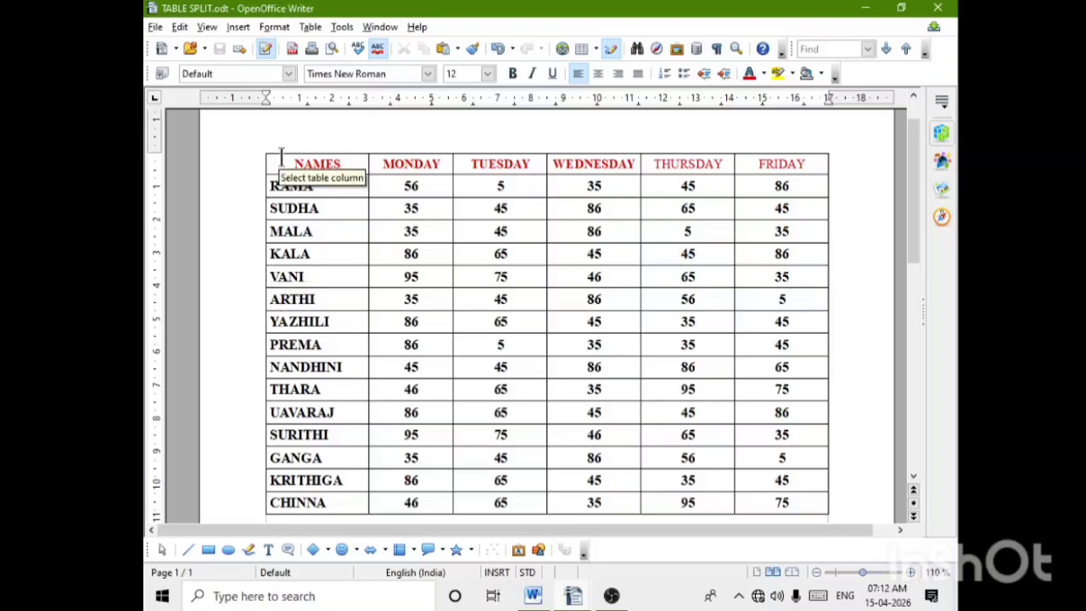
{"action": "left_click_drag", "start_coordinate": [274, 165], "coordinate": [770, 502]}
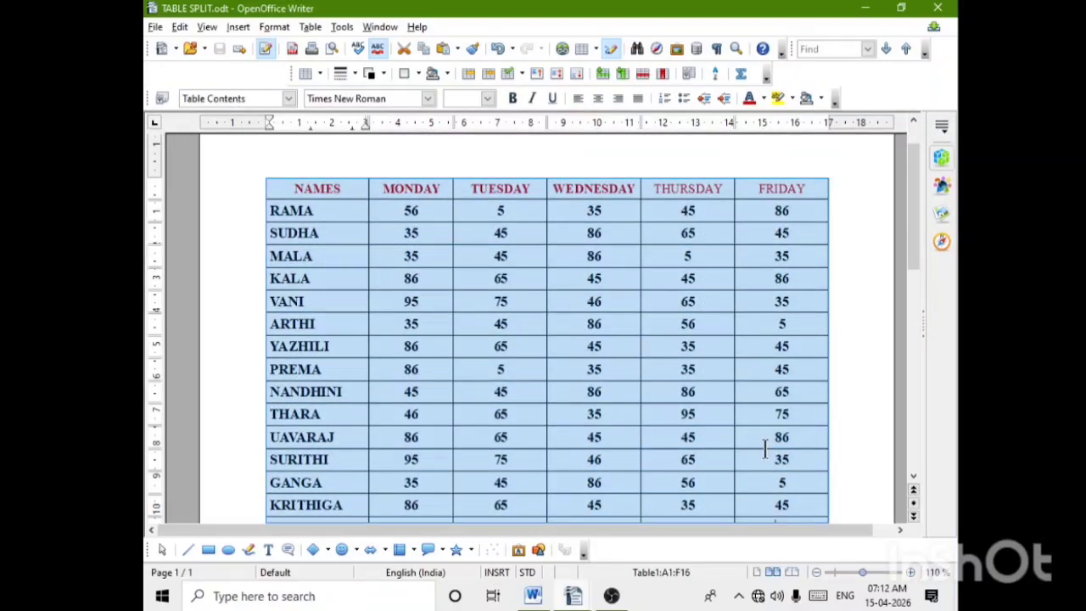
{"action": "scroll", "coordinate": [765, 449], "scroll_direction": "down", "scroll_amount": 5}
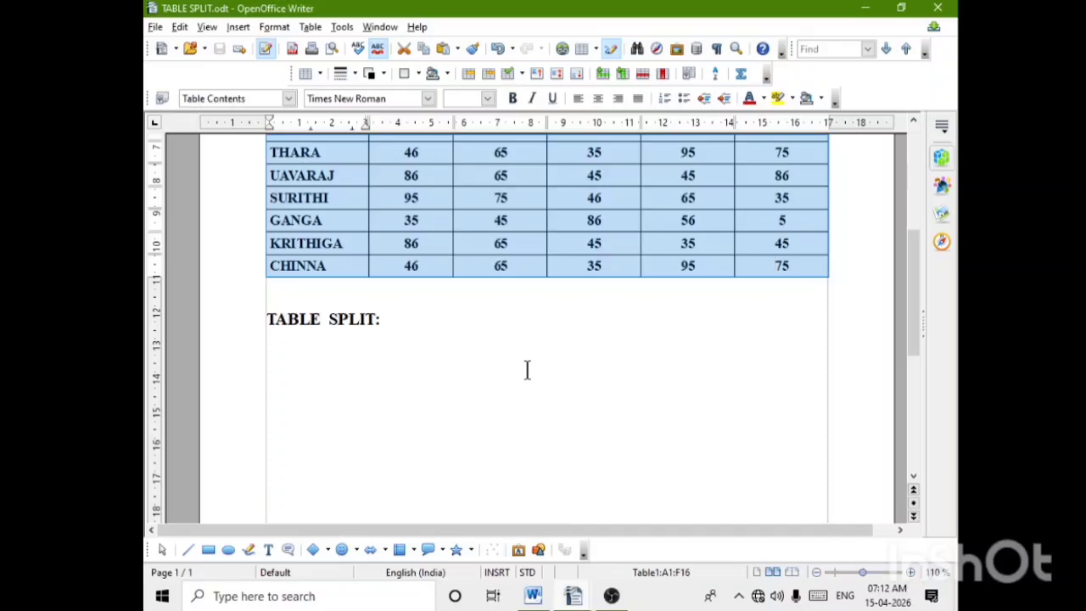
{"action": "left_click", "coordinate": [409, 312]}
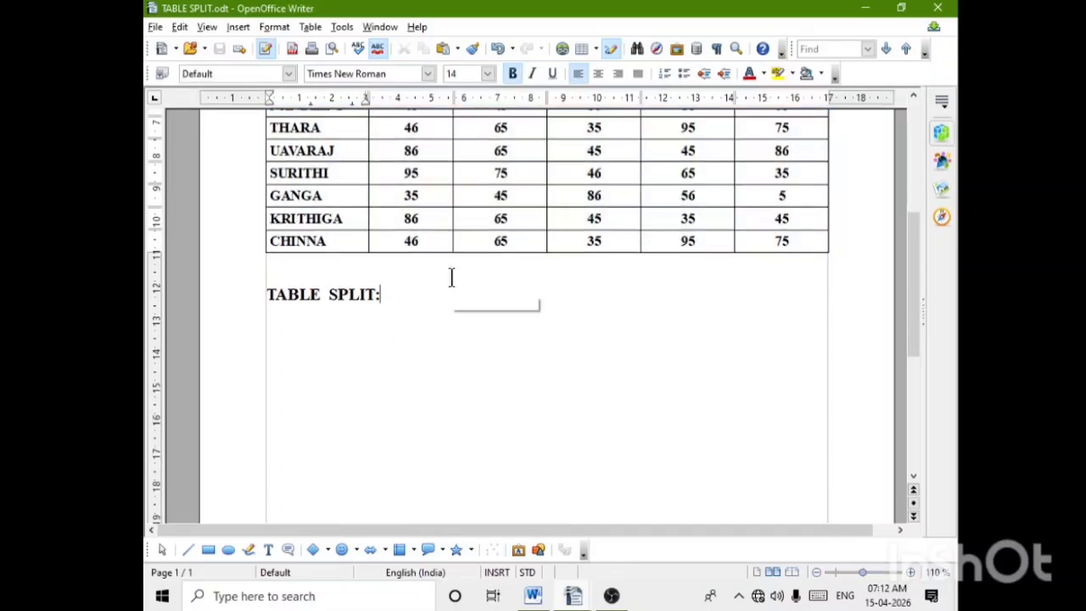
{"action": "key", "text": "Return"}
{"action": "key", "text": "ctrl+v"}
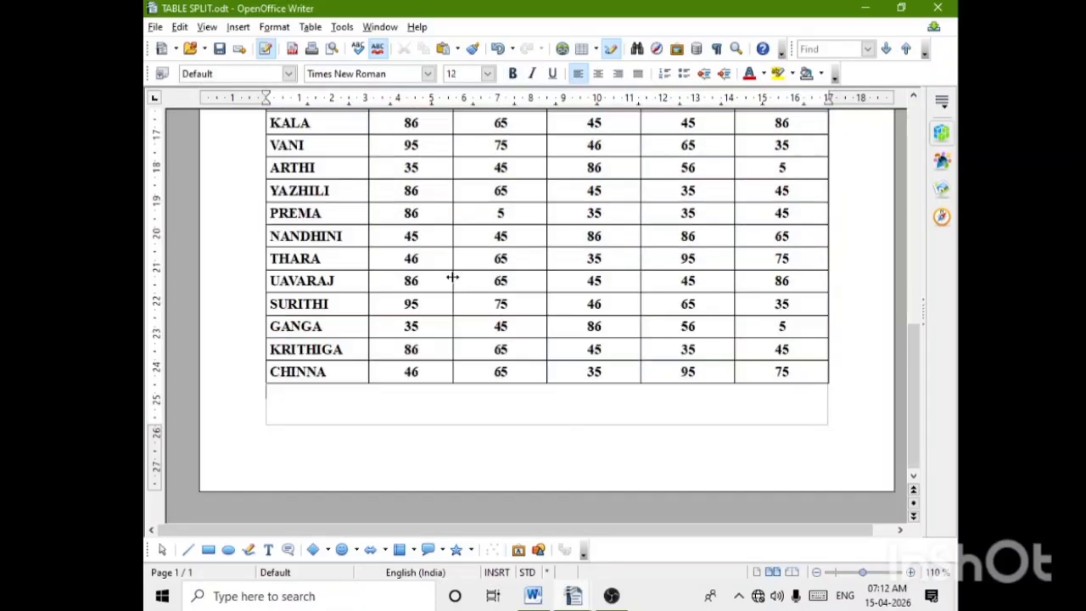
Try clearing all the contents of the original table above the heading, and undo the deletion
{"action": "scroll", "coordinate": [516, 360], "scroll_direction": "up", "scroll_amount": 4}
{"action": "scroll", "coordinate": [515, 360], "scroll_direction": "up", "scroll_amount": 4}
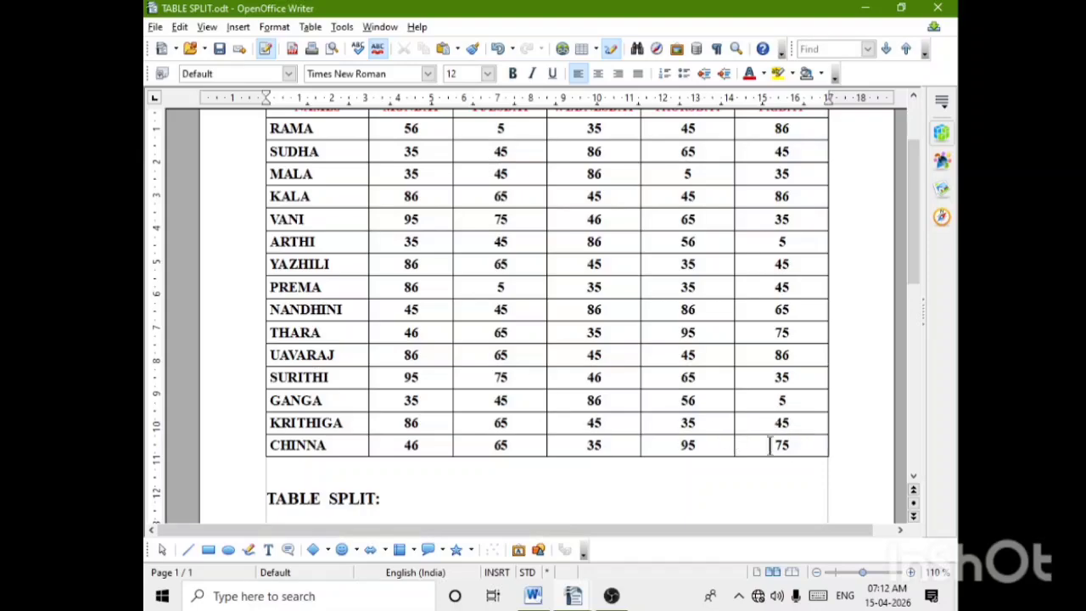
{"action": "left_click_drag", "start_coordinate": [804, 450], "coordinate": [457, 387]}
{"action": "key", "text": "ctrl+a"}
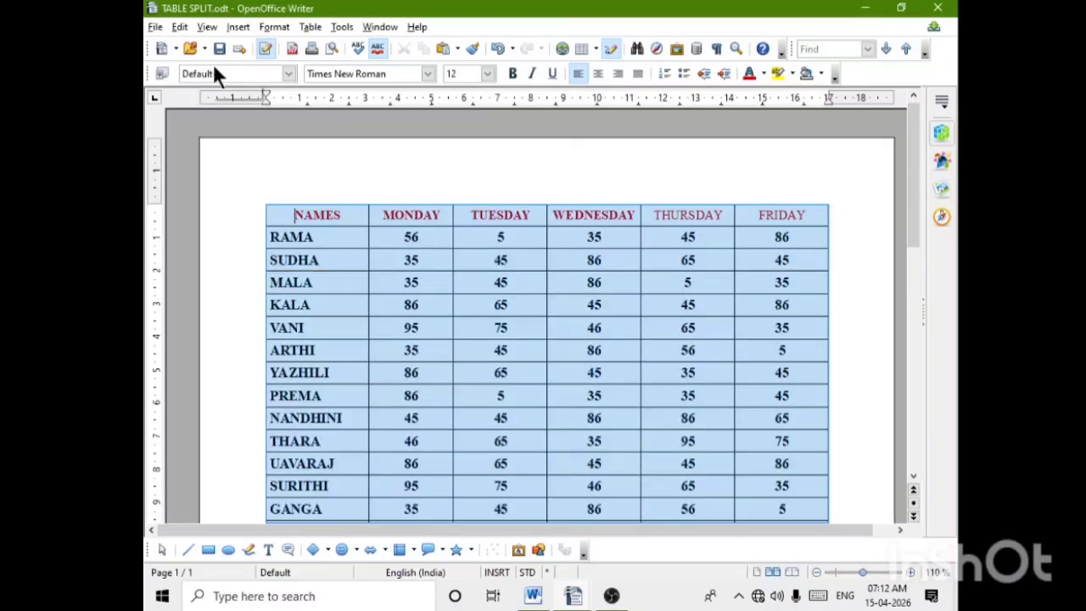
{"action": "key", "text": "Delete"}
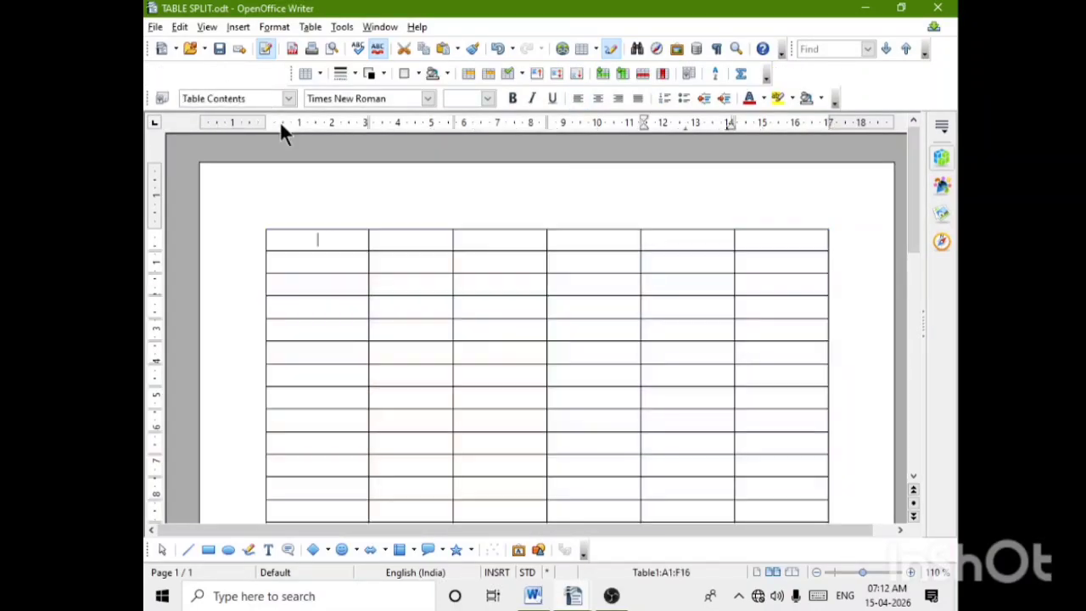
{"action": "key", "text": "ctrl+z"}
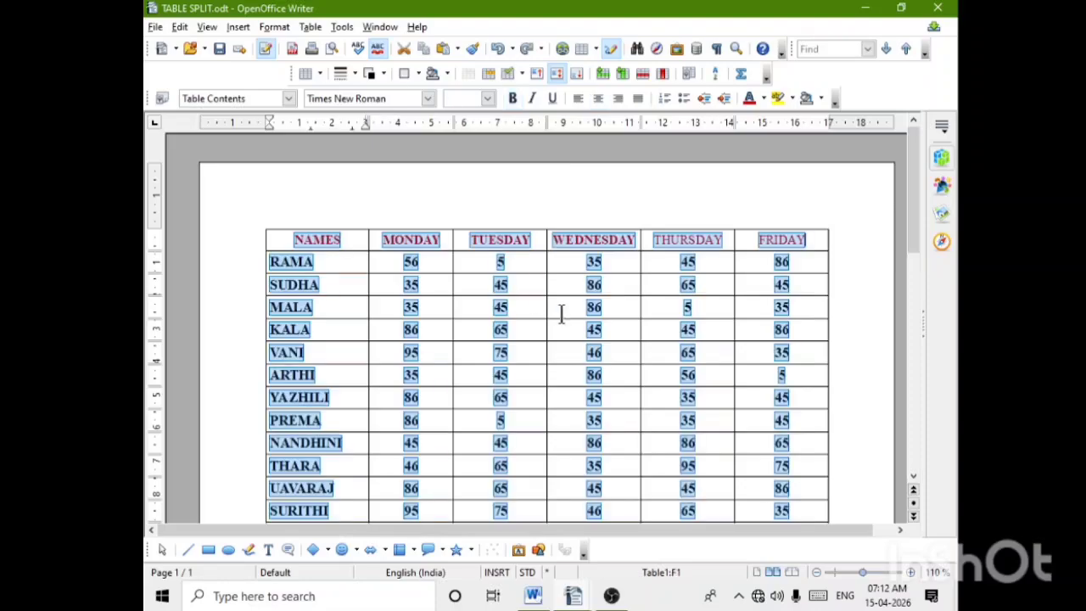
Set the font size of the "TABLE SPLIT:" heading to 18
{"action": "scroll", "coordinate": [563, 313], "scroll_direction": "down", "scroll_amount": 12}
{"action": "scroll", "coordinate": [568, 382], "scroll_direction": "up", "scroll_amount": 2}
{"action": "scroll", "coordinate": [509, 280], "scroll_direction": "up", "scroll_amount": 2}
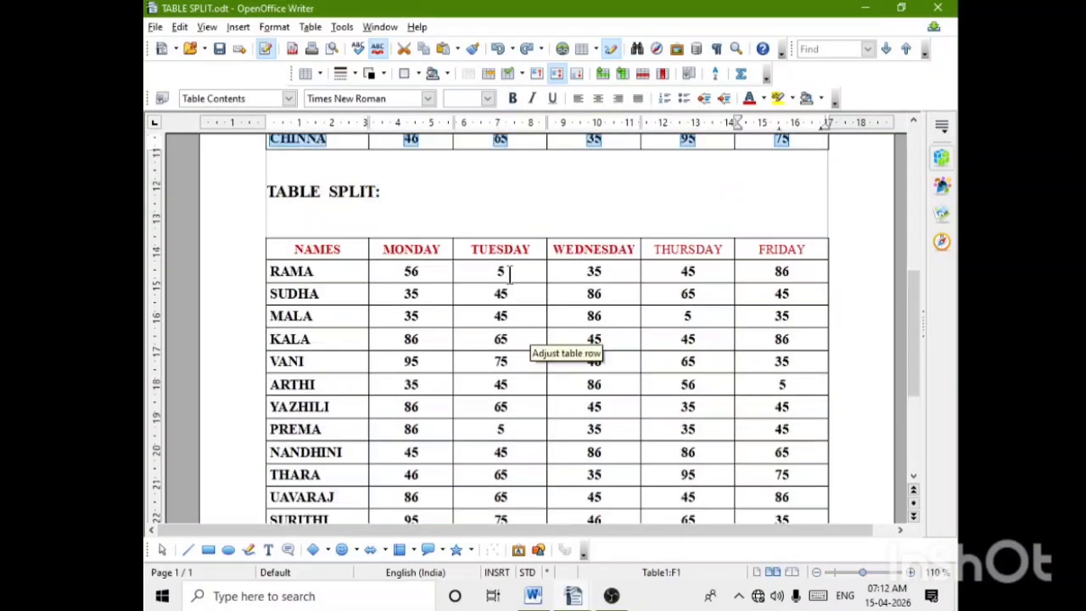
{"action": "scroll", "coordinate": [549, 285], "scroll_direction": "down", "scroll_amount": 2}
{"action": "left_click", "coordinate": [551, 285]}
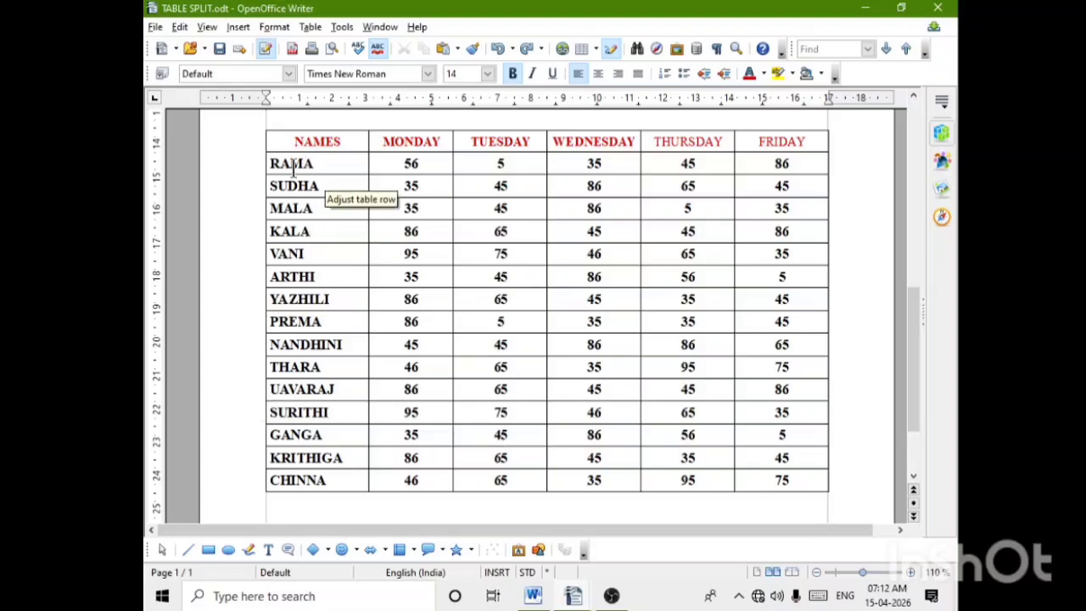
{"action": "scroll", "coordinate": [439, 209], "scroll_direction": "up", "scroll_amount": 2}
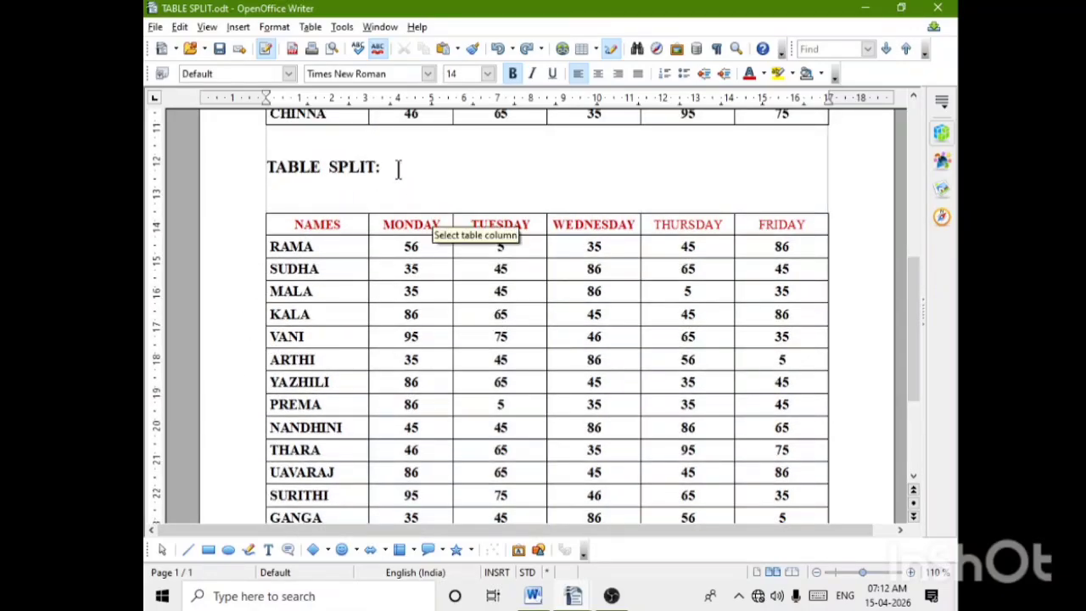
{"action": "left_click_drag", "start_coordinate": [383, 168], "coordinate": [268, 161]}
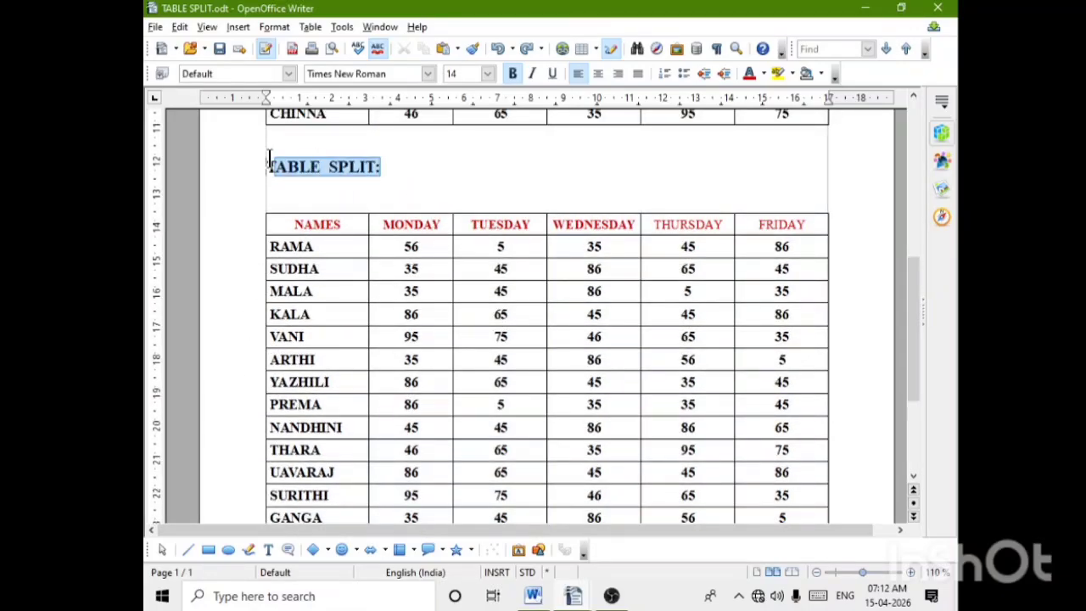
{"action": "left_click", "coordinate": [489, 74]}
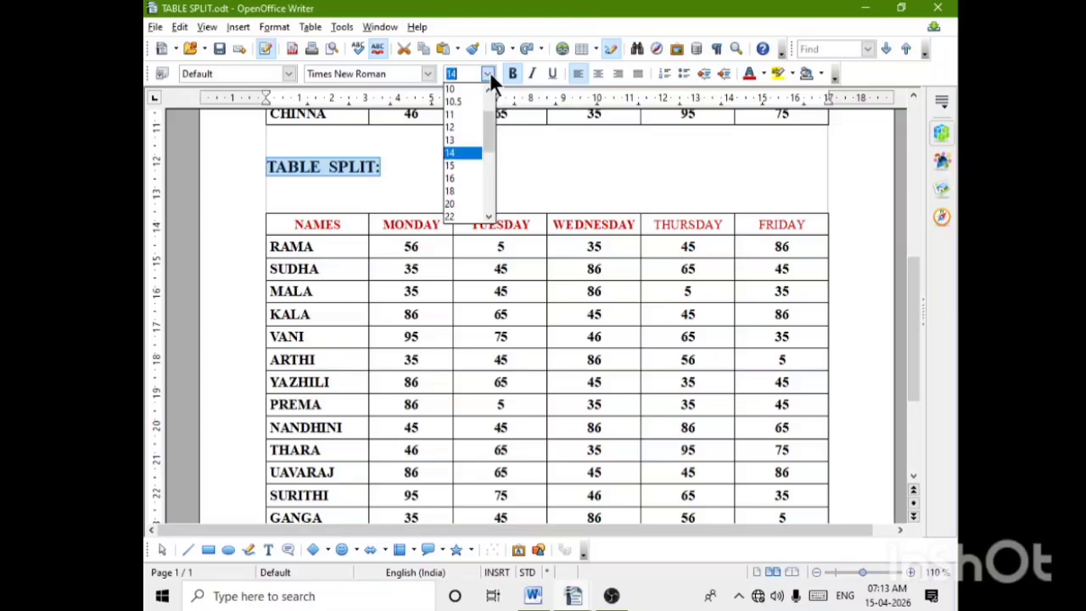
{"action": "left_click", "coordinate": [457, 192]}
{"action": "left_click", "coordinate": [586, 201]}
Split the copied table before its fourth data row, using the Copy heading mode
{"action": "scroll", "coordinate": [557, 247], "scroll_direction": "down", "scroll_amount": 3}
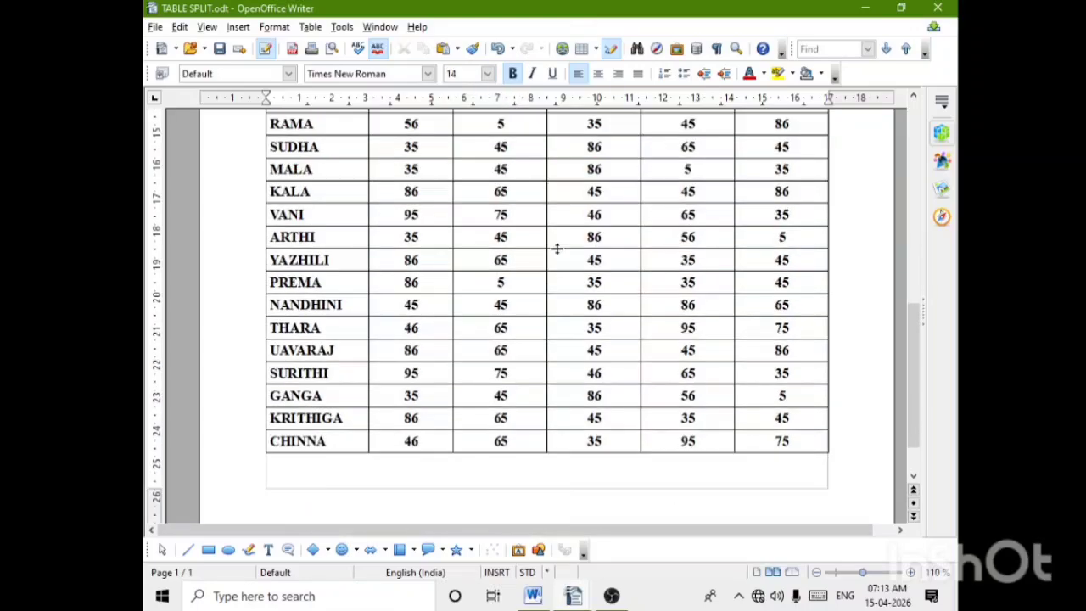
{"action": "scroll", "coordinate": [441, 212], "scroll_direction": "up", "scroll_amount": 2}
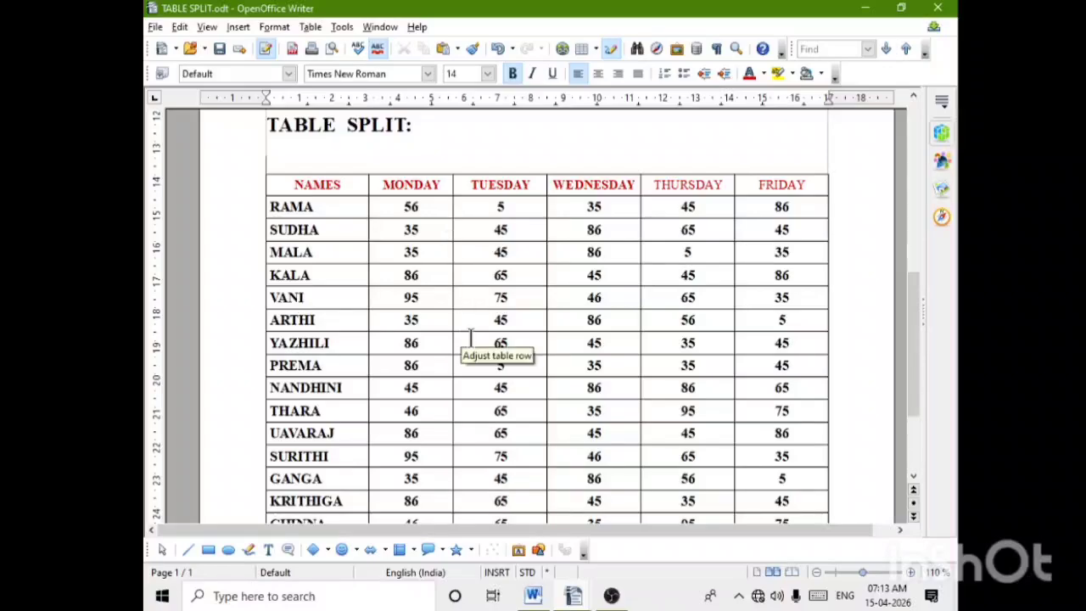
{"action": "left_click", "coordinate": [516, 297]}
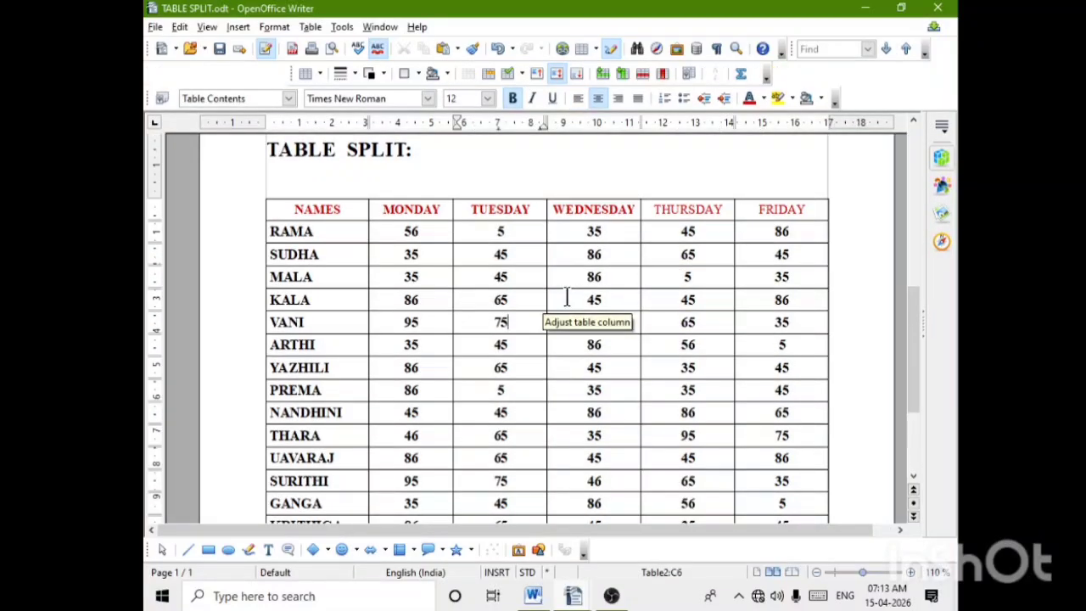
{"action": "left_click", "coordinate": [516, 301]}
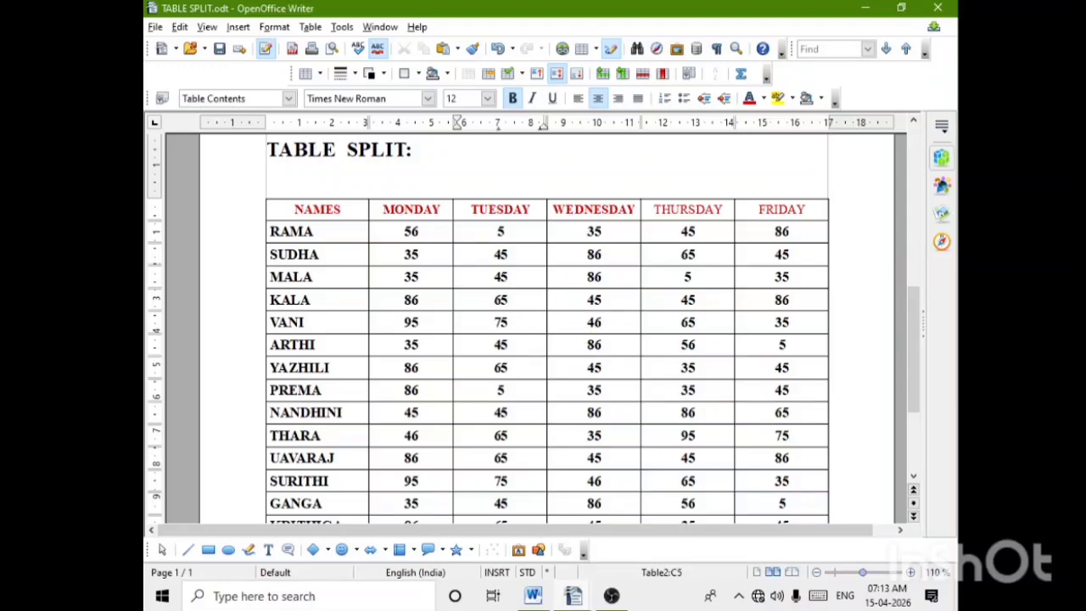
{"action": "left_click", "coordinate": [313, 26]}
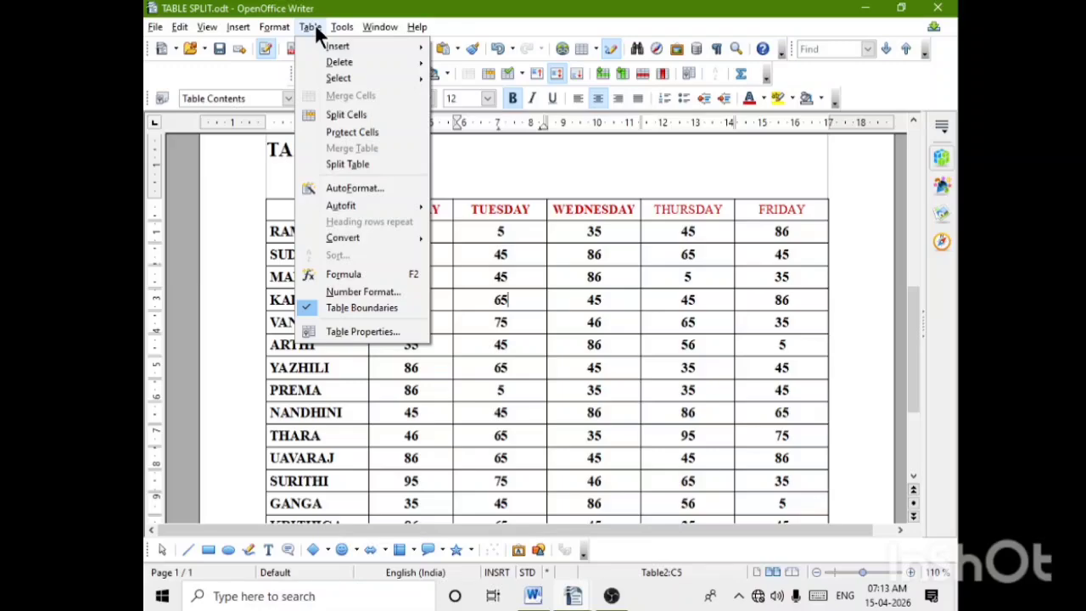
{"action": "left_click", "coordinate": [357, 166]}
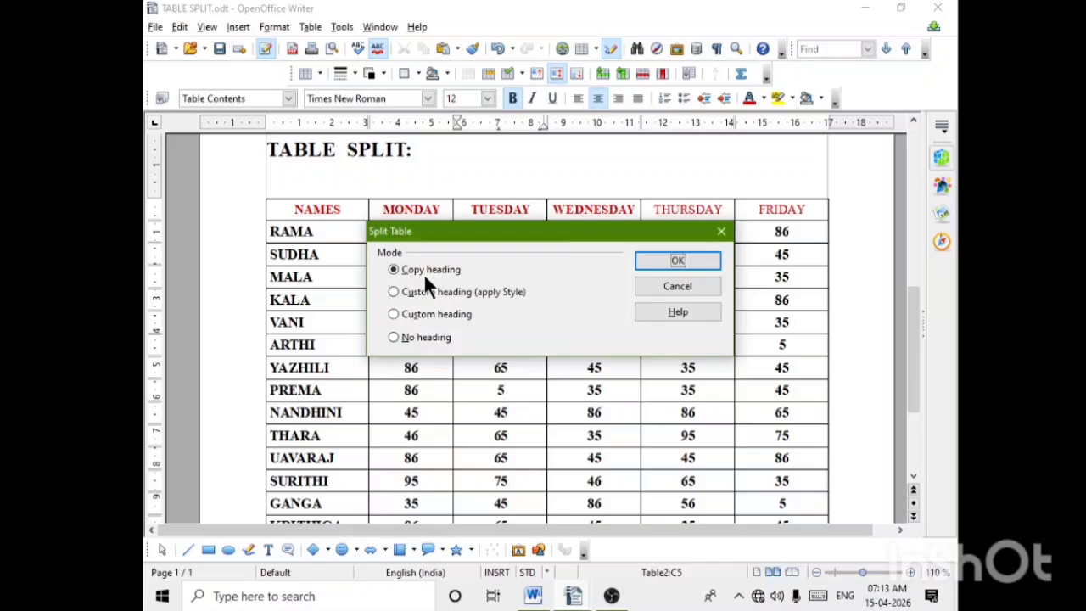
{"action": "left_click", "coordinate": [683, 259]}
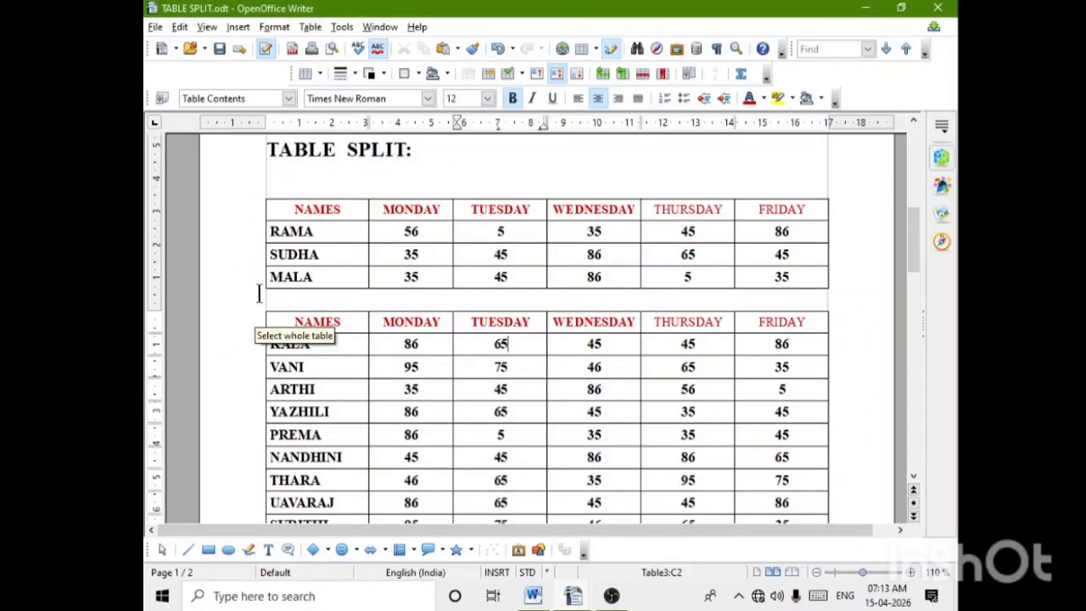
{"action": "left_click", "coordinate": [292, 304]}
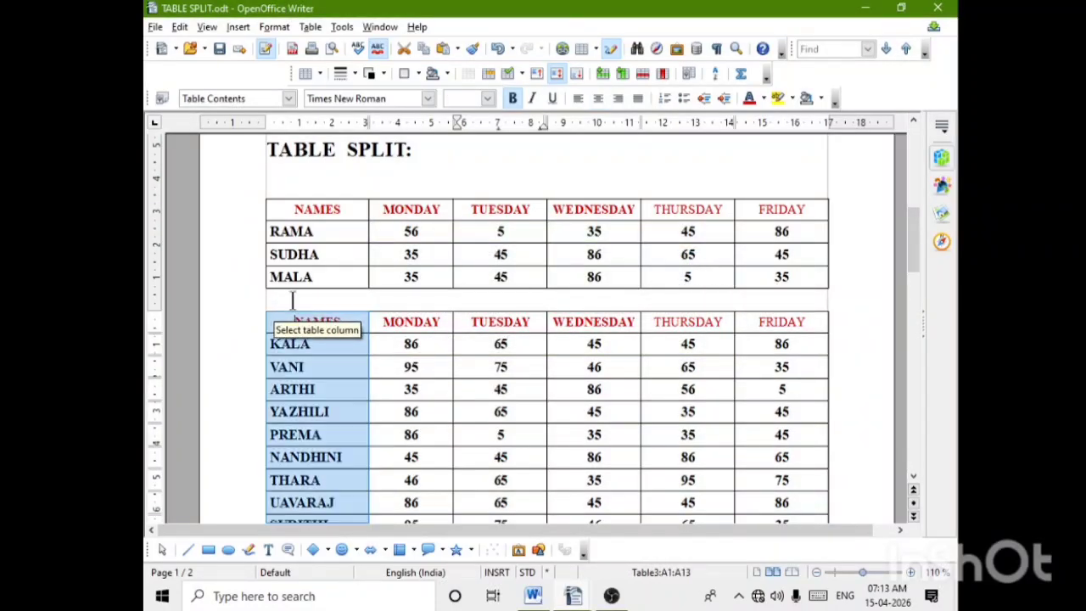
{"action": "left_click", "coordinate": [815, 297]}
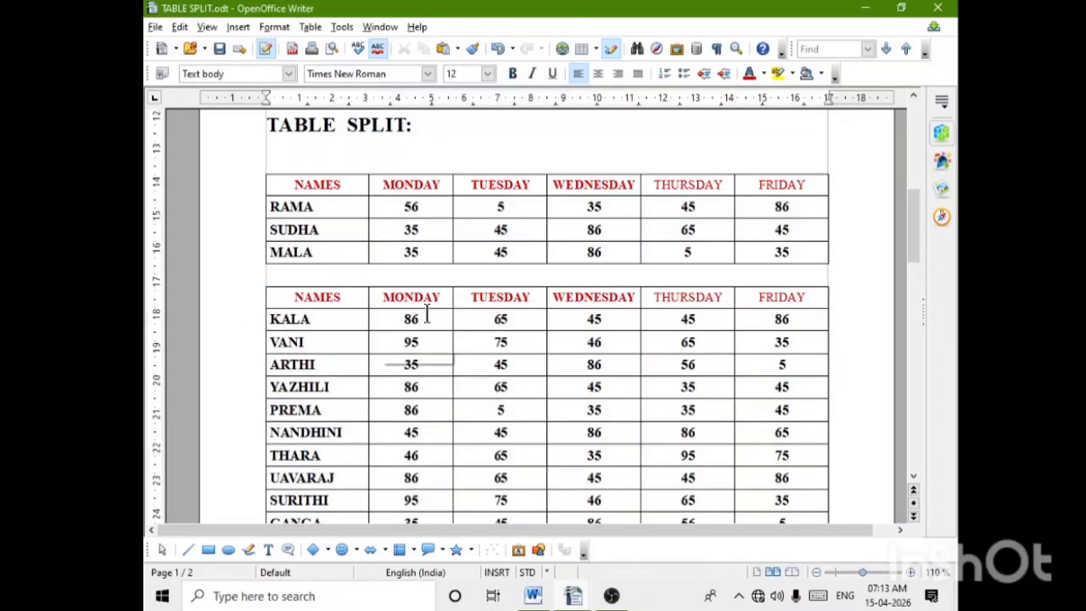
Split the lower of the two resulting tables before its fourth data row, repeating the header row with Copy heading
{"action": "scroll", "coordinate": [477, 366], "scroll_direction": "down", "scroll_amount": 3}
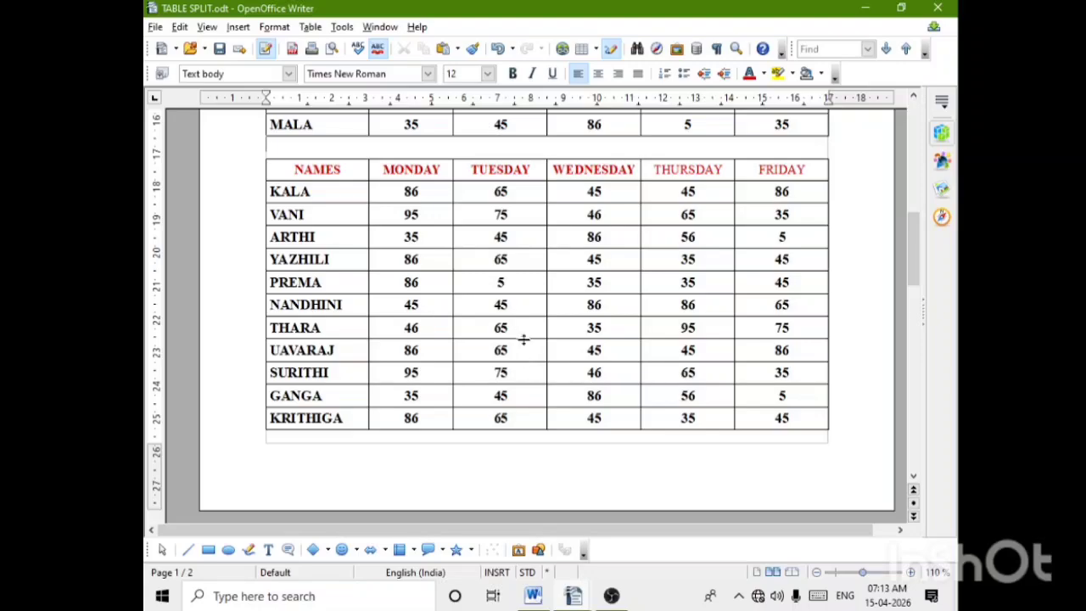
{"action": "left_click", "coordinate": [512, 254]}
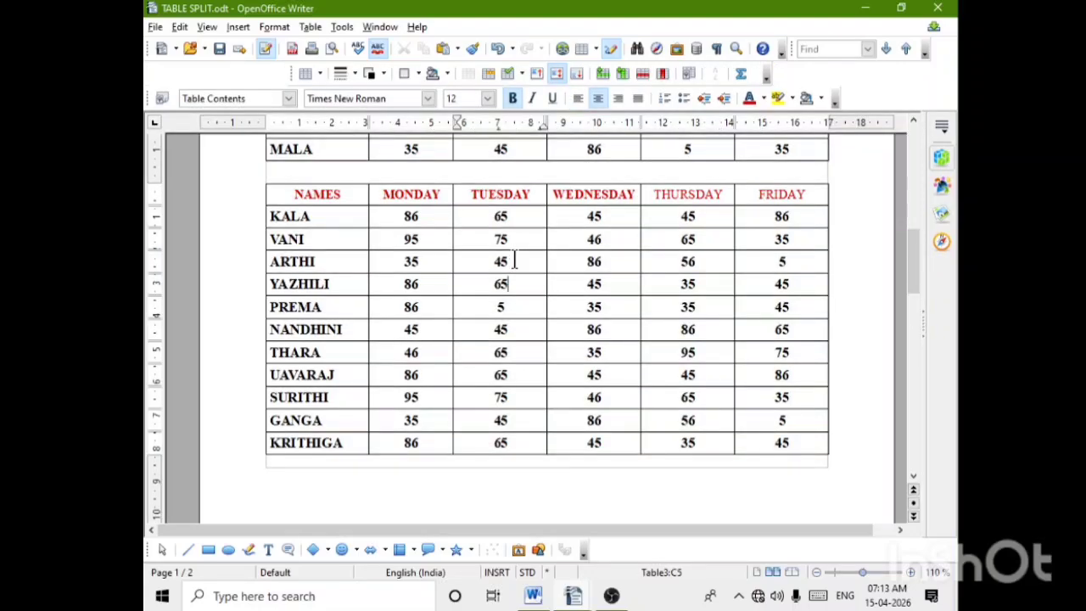
{"action": "left_click", "coordinate": [310, 27]}
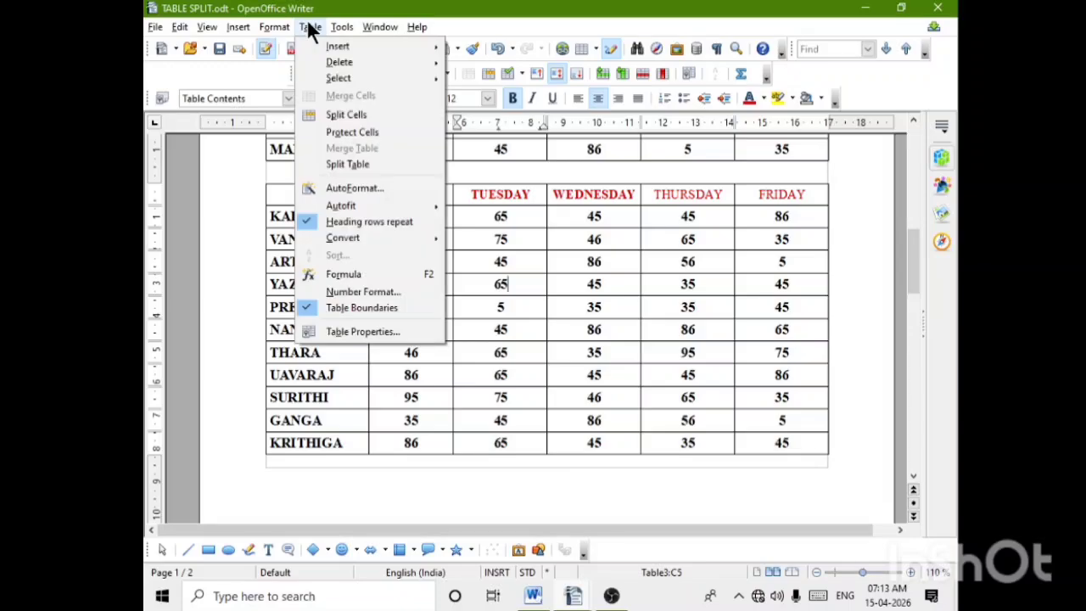
{"action": "left_click", "coordinate": [362, 164]}
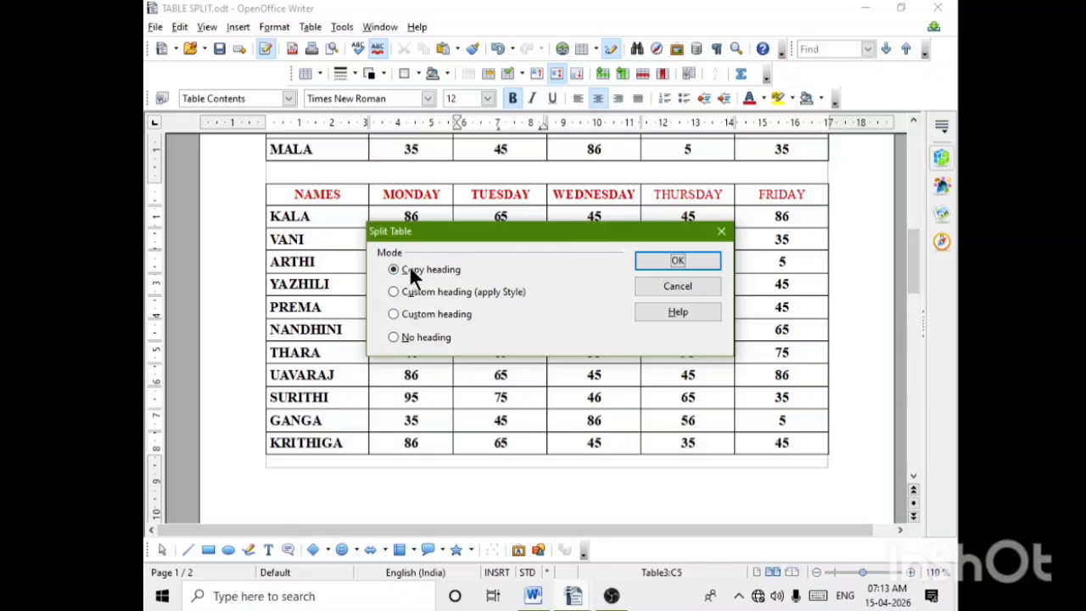
{"action": "left_click", "coordinate": [678, 261]}
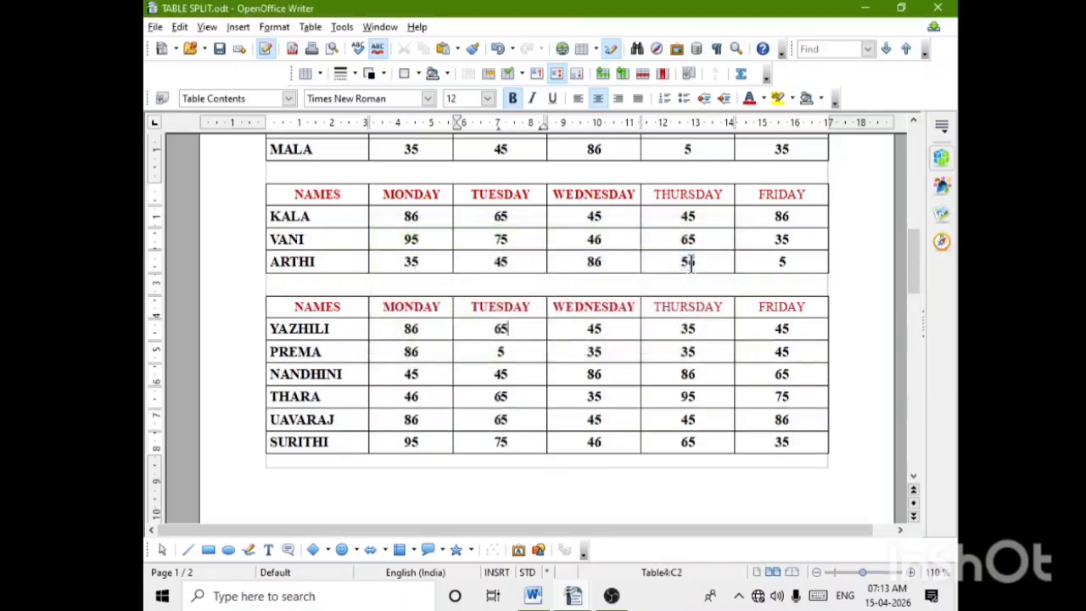
Review the original table and the split tables under the "TABLE SPLIT:" heading across both pages
{"action": "left_click", "coordinate": [484, 283]}
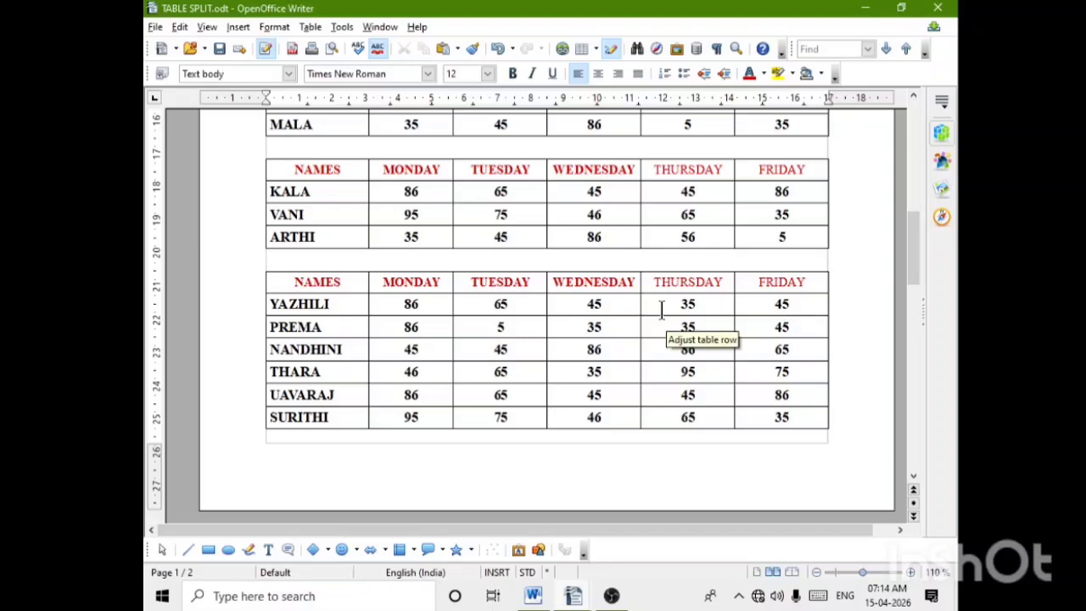
{"action": "scroll", "coordinate": [661, 308], "scroll_direction": "down", "scroll_amount": 4}
{"action": "scroll", "coordinate": [662, 308], "scroll_direction": "down", "scroll_amount": 2}
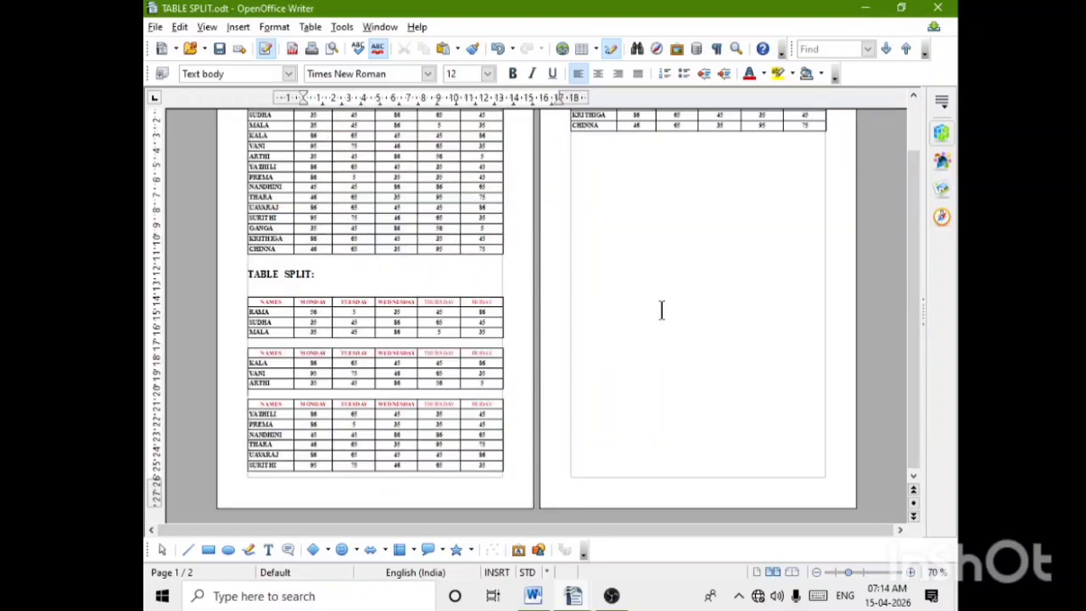
{"action": "scroll", "coordinate": [661, 309], "scroll_direction": "up", "scroll_amount": 1}
{"action": "scroll", "coordinate": [662, 309], "scroll_direction": "down", "scroll_amount": 2}
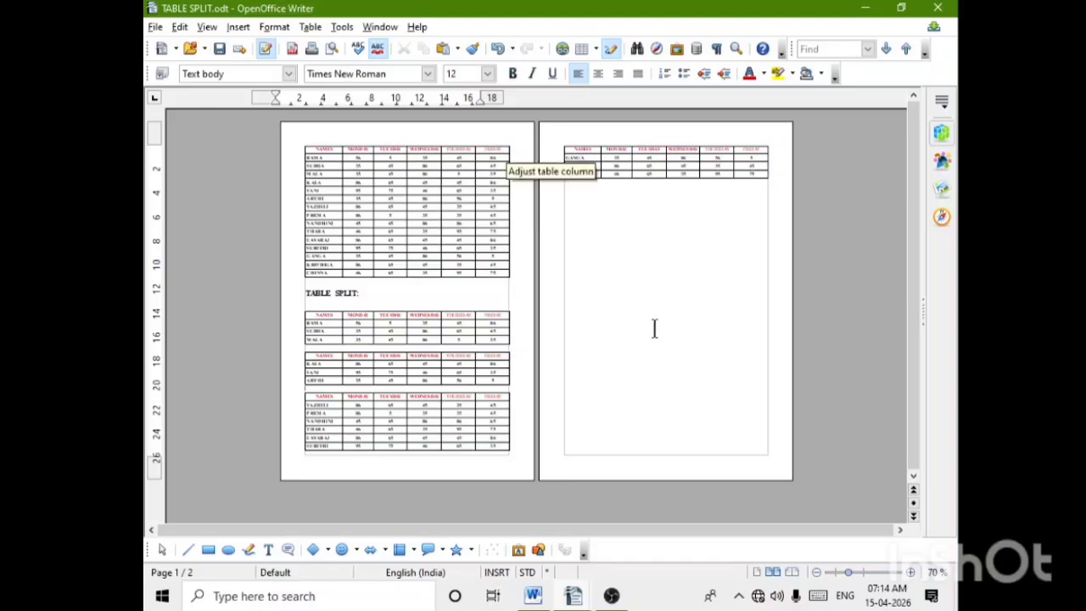
{"action": "scroll", "coordinate": [655, 323], "scroll_direction": "up", "scroll_amount": 2}
{"action": "scroll", "coordinate": [654, 327], "scroll_direction": "down", "scroll_amount": 6}
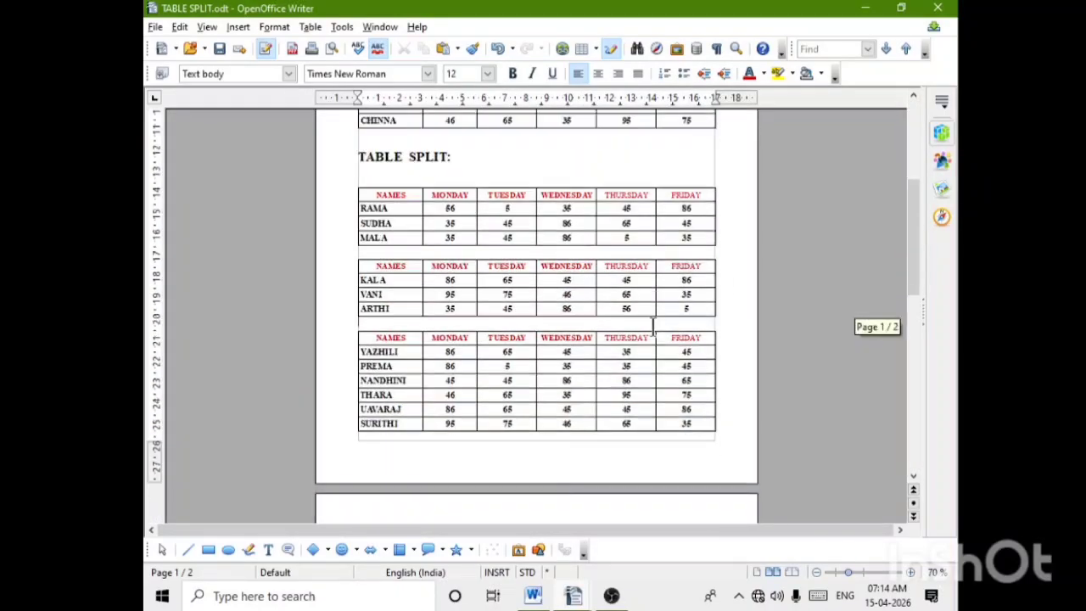
{"action": "scroll", "coordinate": [654, 320], "scroll_direction": "up", "scroll_amount": 4}
{"action": "scroll", "coordinate": [646, 323], "scroll_direction": "up", "scroll_amount": 1}
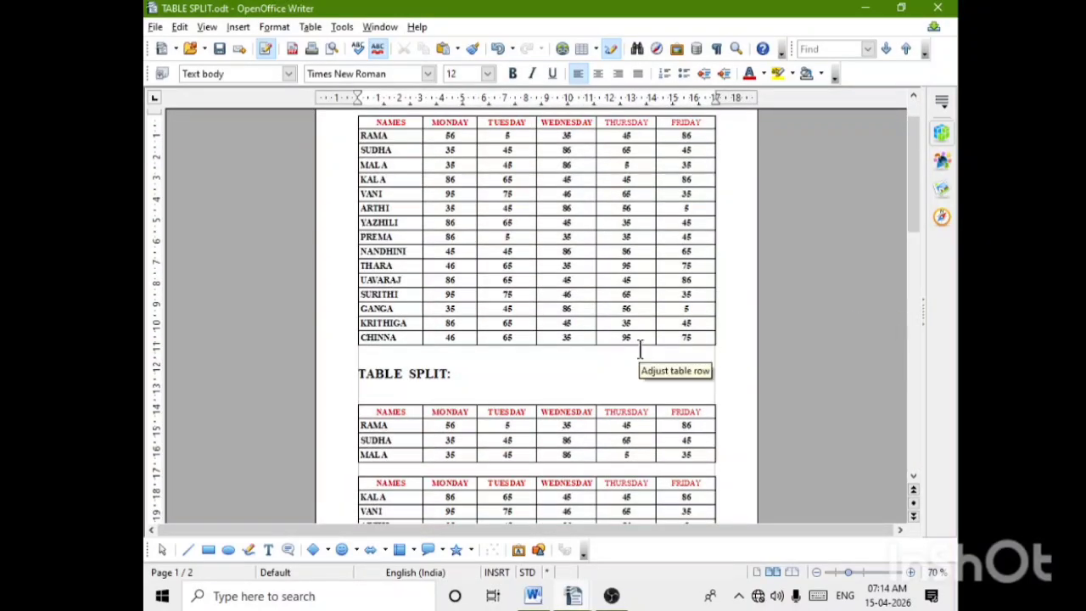
{"action": "scroll", "coordinate": [638, 351], "scroll_direction": "down", "scroll_amount": 4}
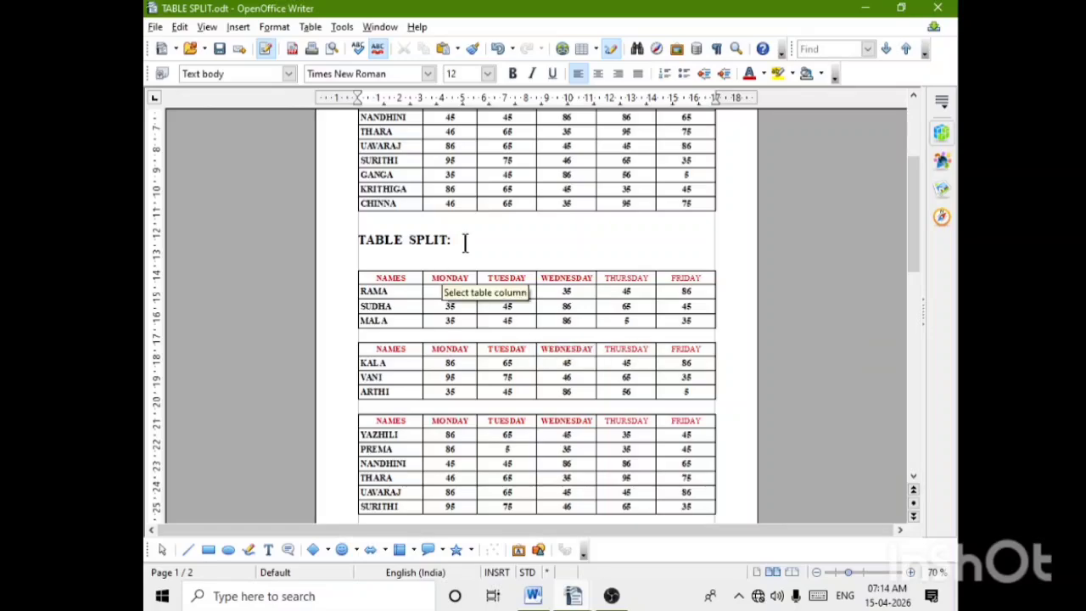
Copy the "TABLE SPLIT:" heading and paste it into a new text document
{"action": "left_click_drag", "start_coordinate": [458, 241], "coordinate": [353, 246]}
{"action": "scroll", "coordinate": [574, 293], "scroll_direction": "down", "scroll_amount": 11}
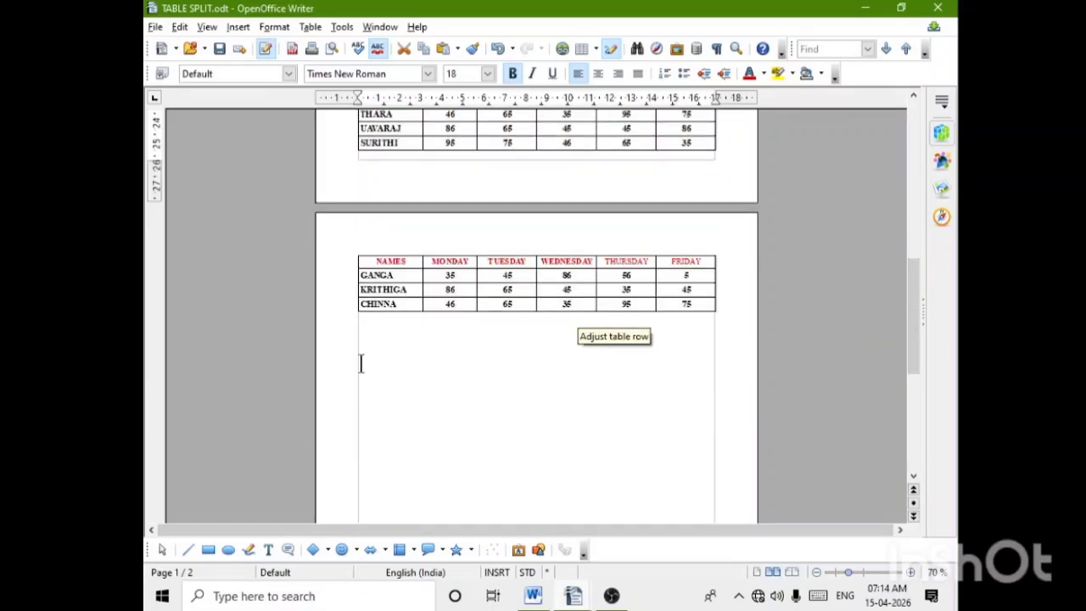
{"action": "left_click", "coordinate": [366, 380]}
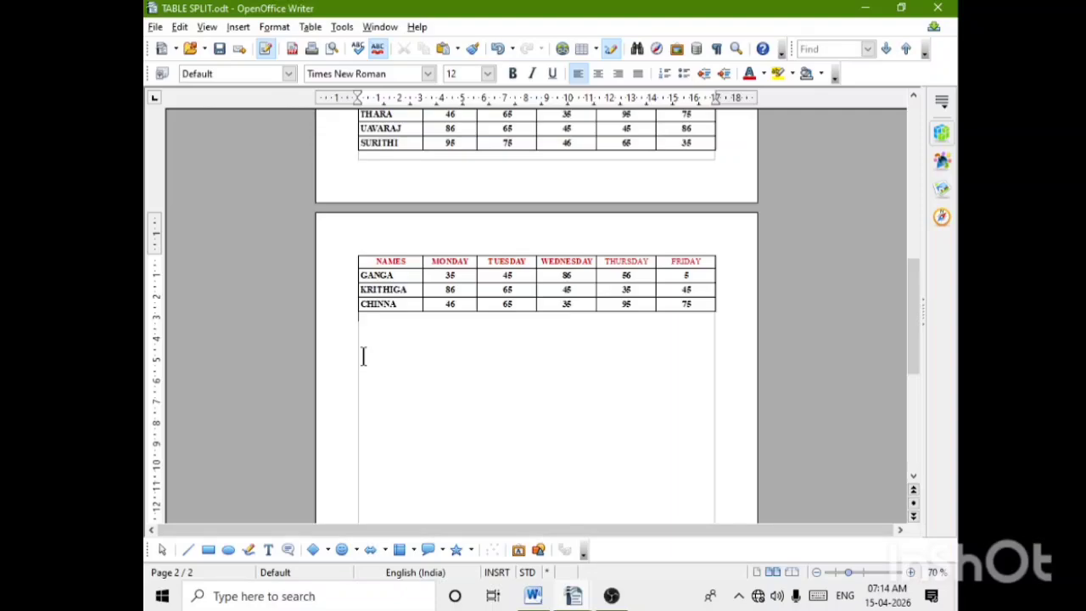
{"action": "left_click", "coordinate": [155, 28]}
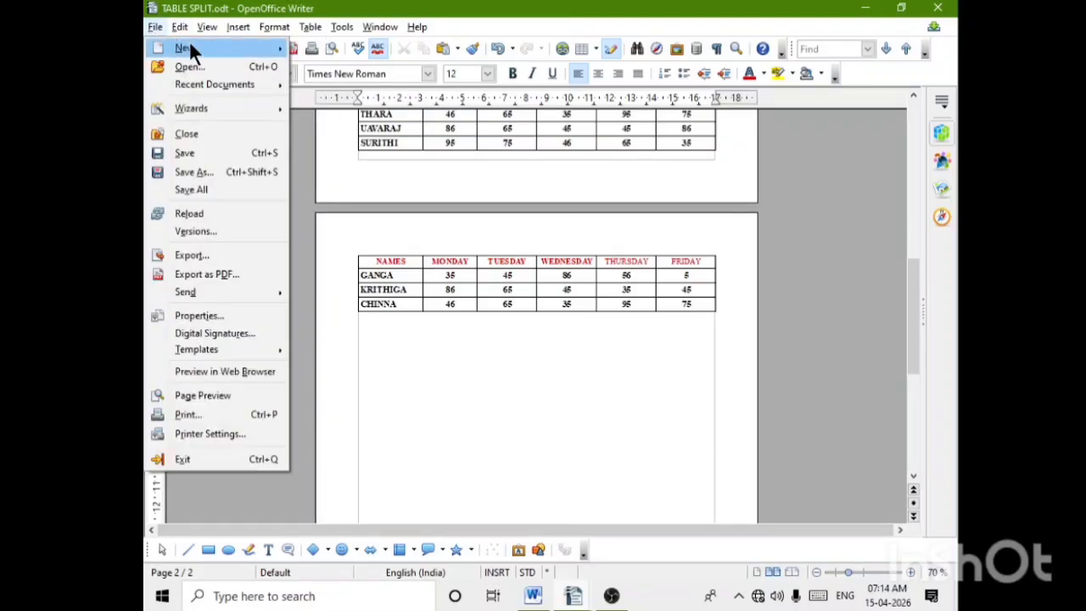
{"action": "mouse_move", "coordinate": [192, 48]}
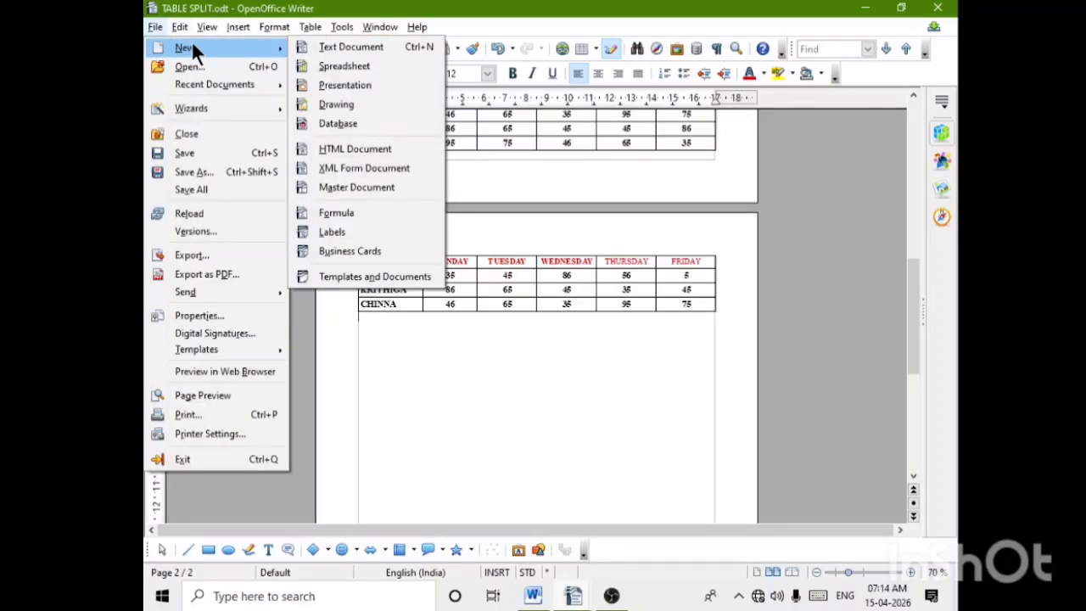
{"action": "left_click", "coordinate": [368, 48]}
{"action": "key", "text": "ctrl+v"}
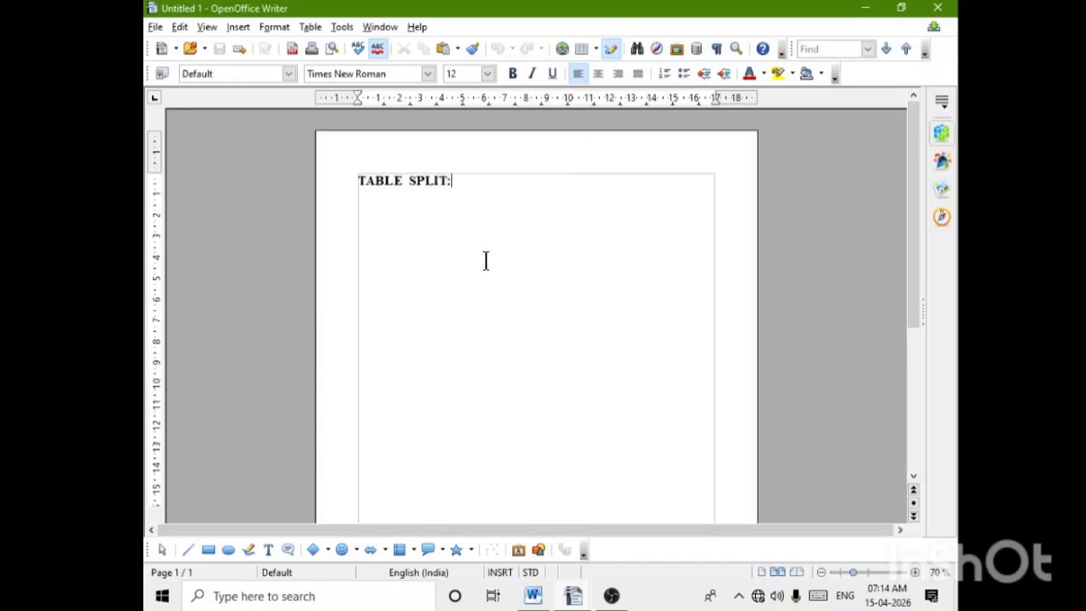
Change the pasted heading to "SORT TABLE:" by adding SORT before TABLE and deleting the word SPLIT
{"action": "scroll", "coordinate": [552, 289], "scroll_direction": "up", "scroll_amount": 4}
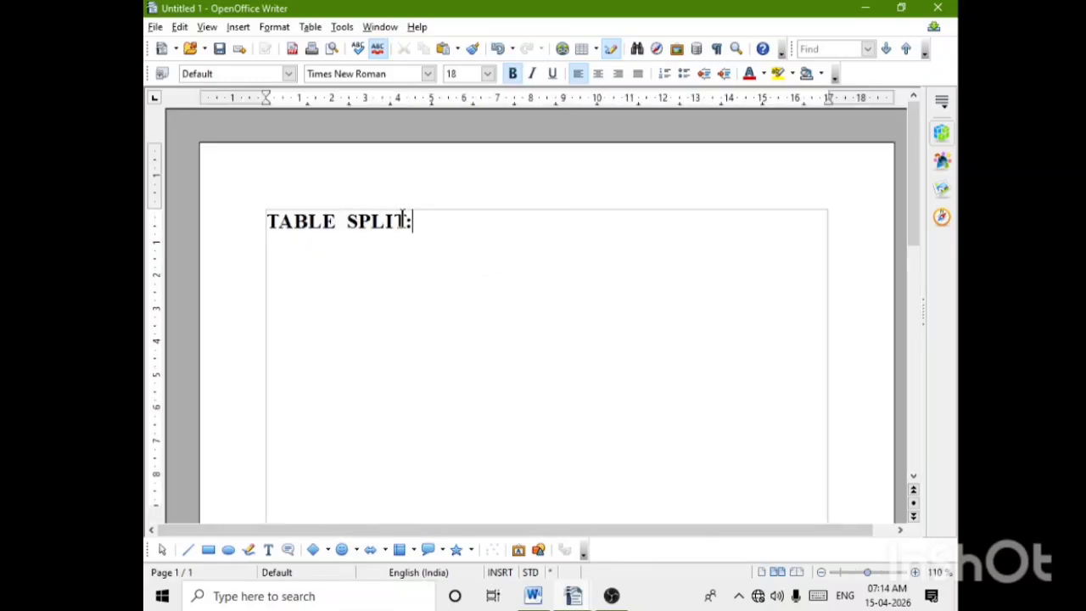
{"action": "left_click_drag", "start_coordinate": [404, 220], "coordinate": [347, 220]}
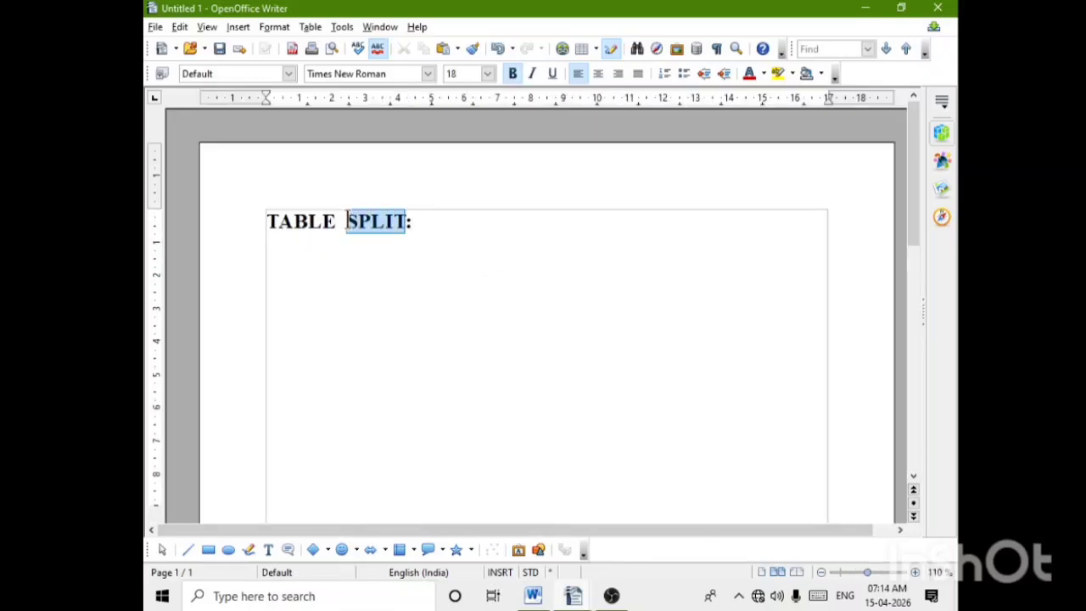
{"action": "left_click", "coordinate": [268, 219]}
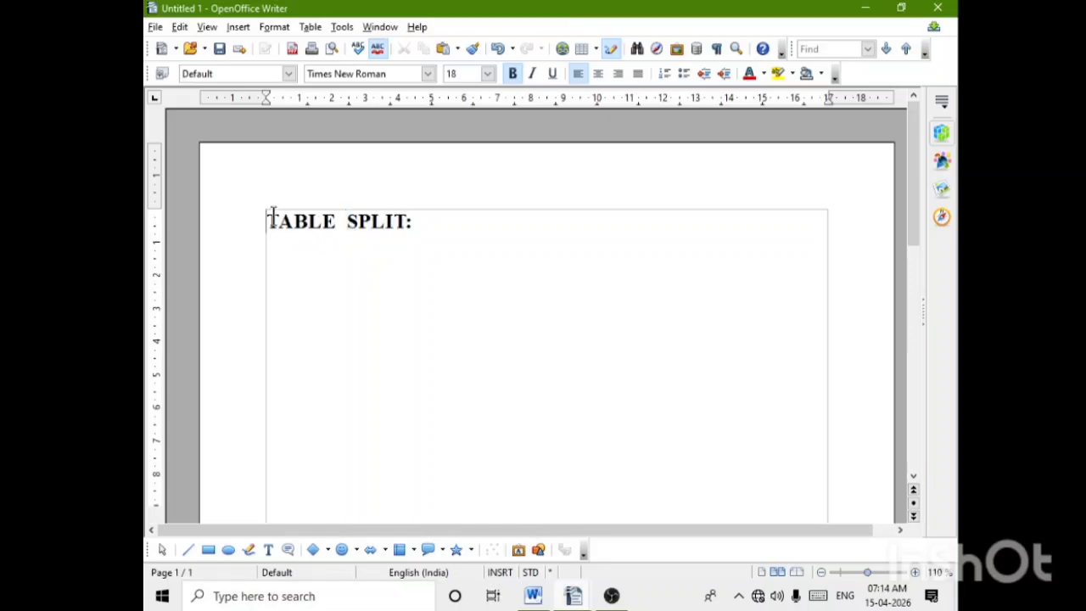
{"action": "type", "text": "SORT"}
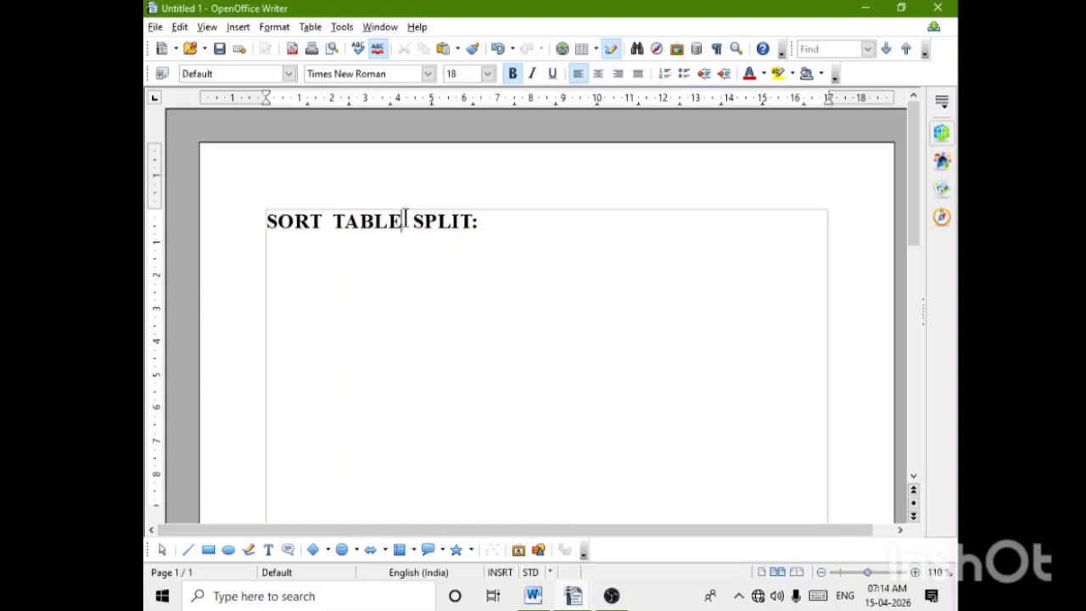
{"action": "left_click_drag", "start_coordinate": [402, 221], "coordinate": [464, 221]}
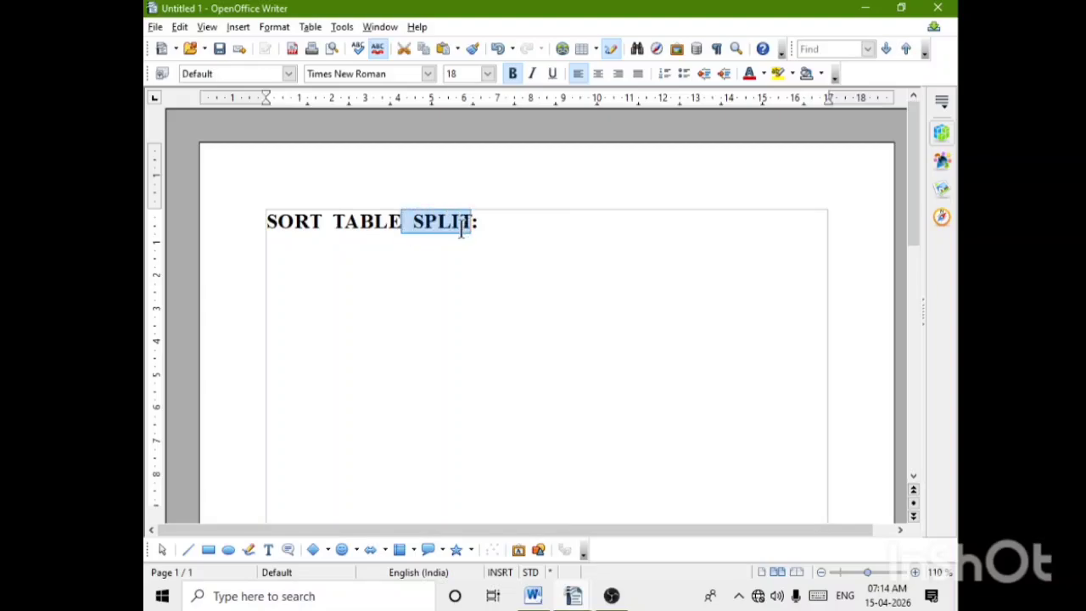
{"action": "key", "text": "Delete"}
{"action": "scroll", "coordinate": [431, 284], "scroll_direction": "down", "scroll_amount": 3}
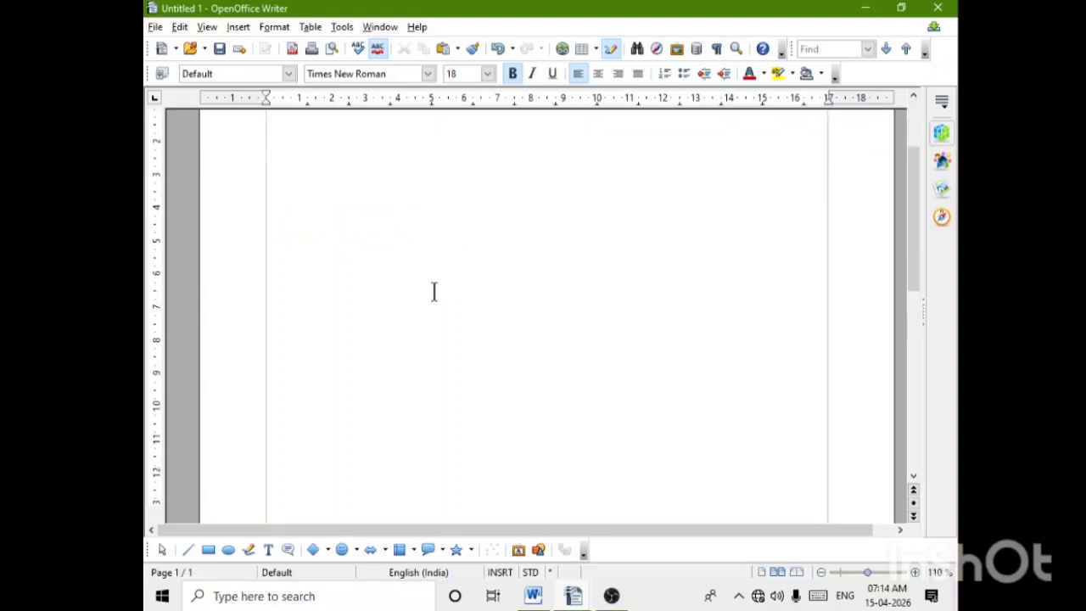
Return to the TABLE SPLIT document and copy the entire original table above the heading, including its header row
{"action": "left_click", "coordinate": [867, 10]}
{"action": "scroll", "coordinate": [683, 254], "scroll_direction": "up", "scroll_amount": 6}
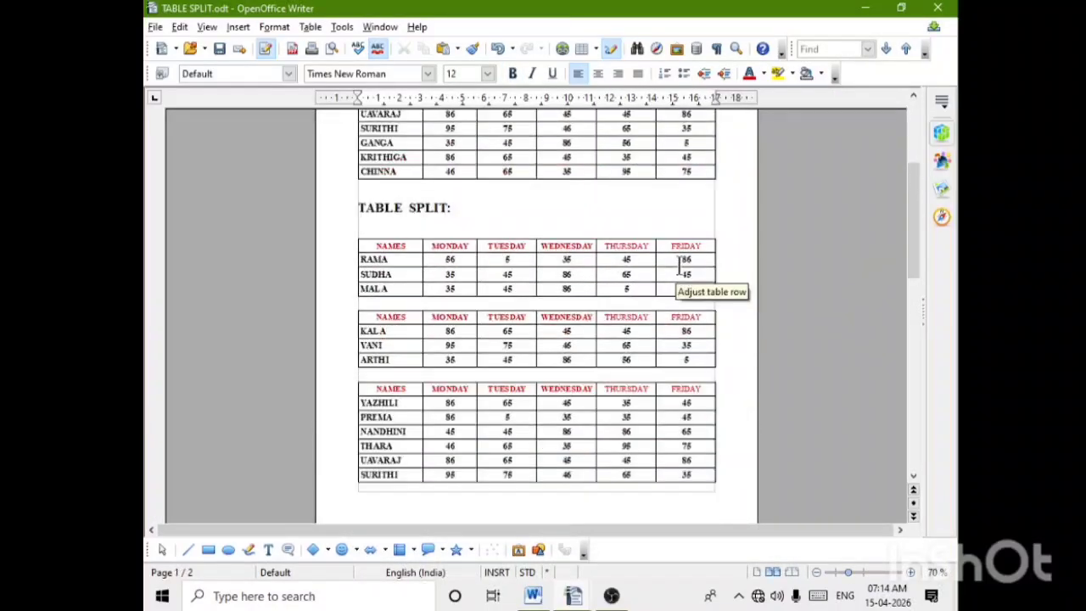
{"action": "scroll", "coordinate": [679, 267], "scroll_direction": "up", "scroll_amount": 4}
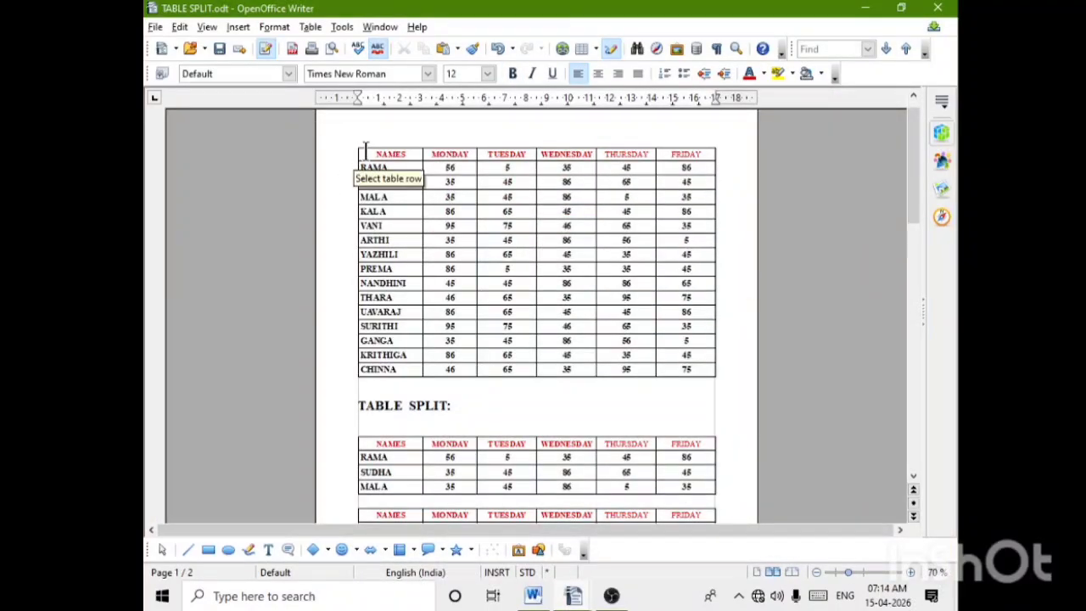
{"action": "left_click_drag", "start_coordinate": [365, 149], "coordinate": [721, 369]}
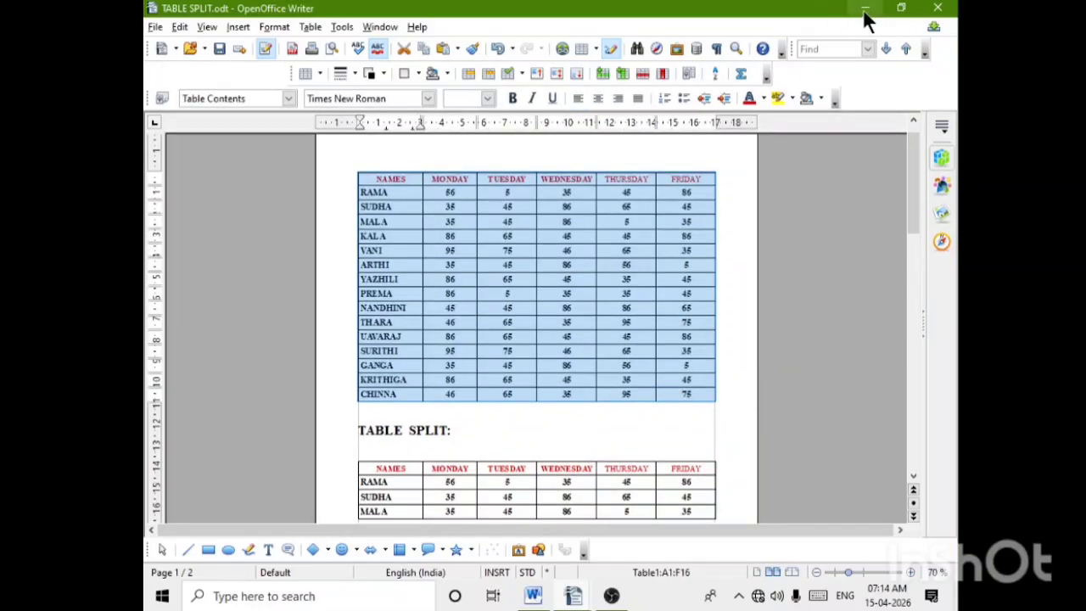
{"action": "left_click", "coordinate": [864, 10]}
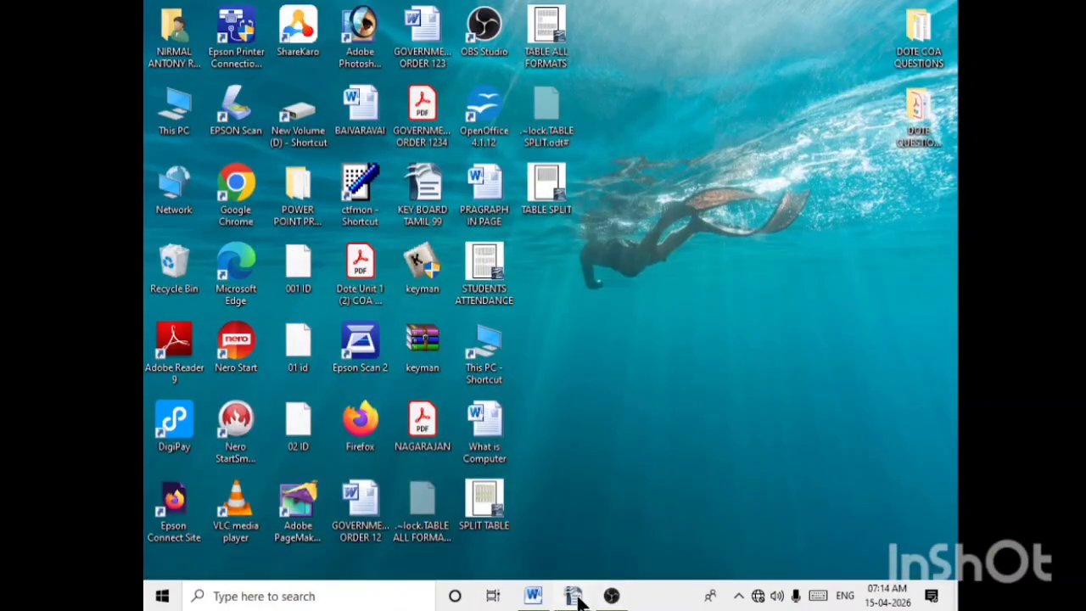
Switch to the untitled document and paste the copied table below the "SORT TABLE:" heading
{"action": "mouse_move", "coordinate": [577, 601]}
{"action": "mouse_move", "coordinate": [736, 547]}
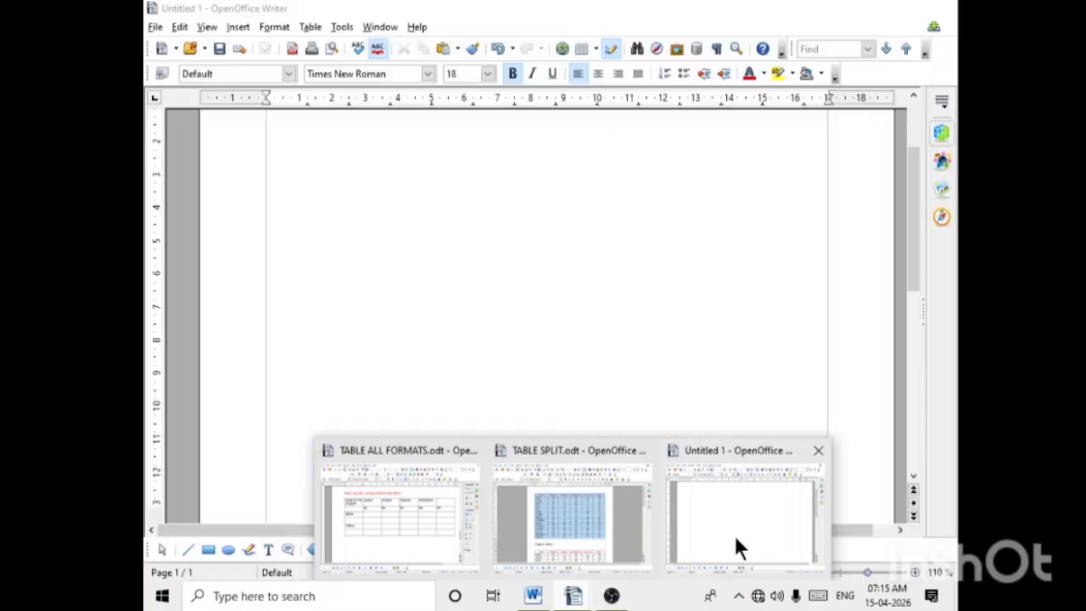
{"action": "left_click", "coordinate": [737, 547]}
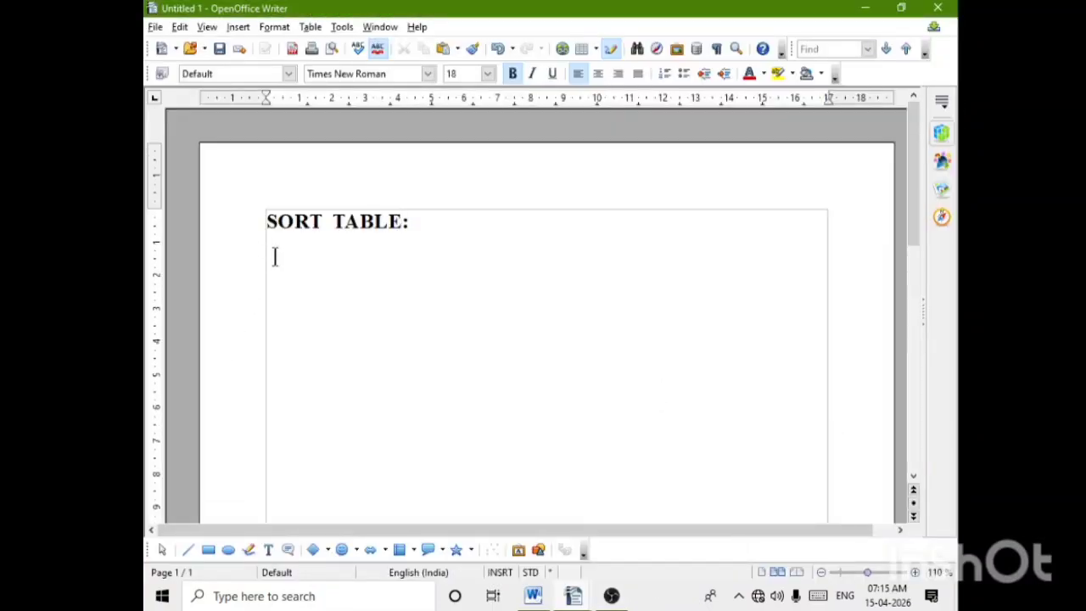
{"action": "key", "text": "End"}
{"action": "left_click", "coordinate": [575, 597]}
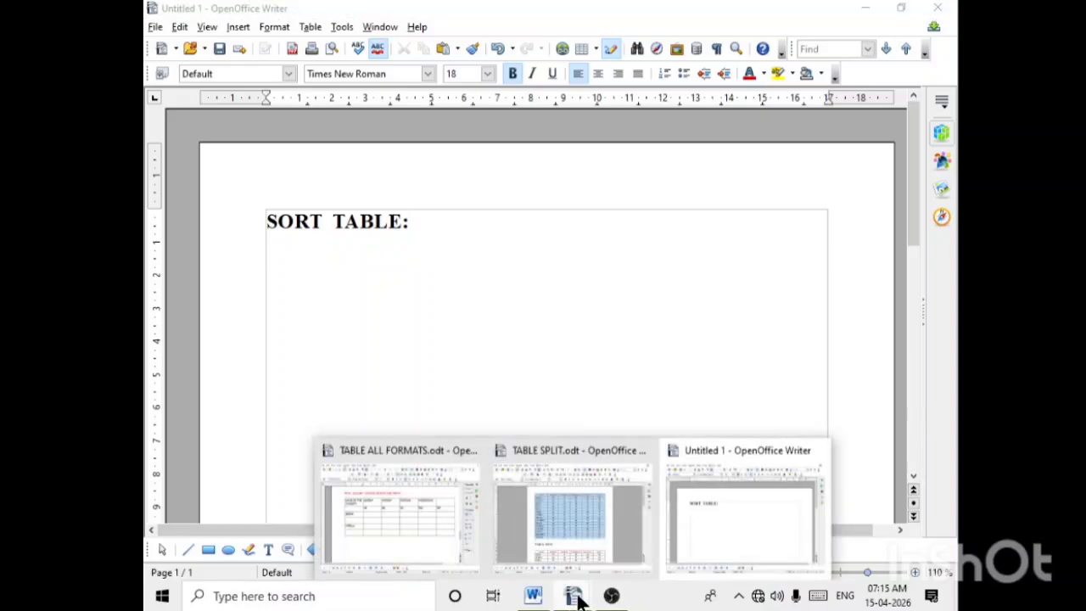
{"action": "left_click", "coordinate": [711, 538]}
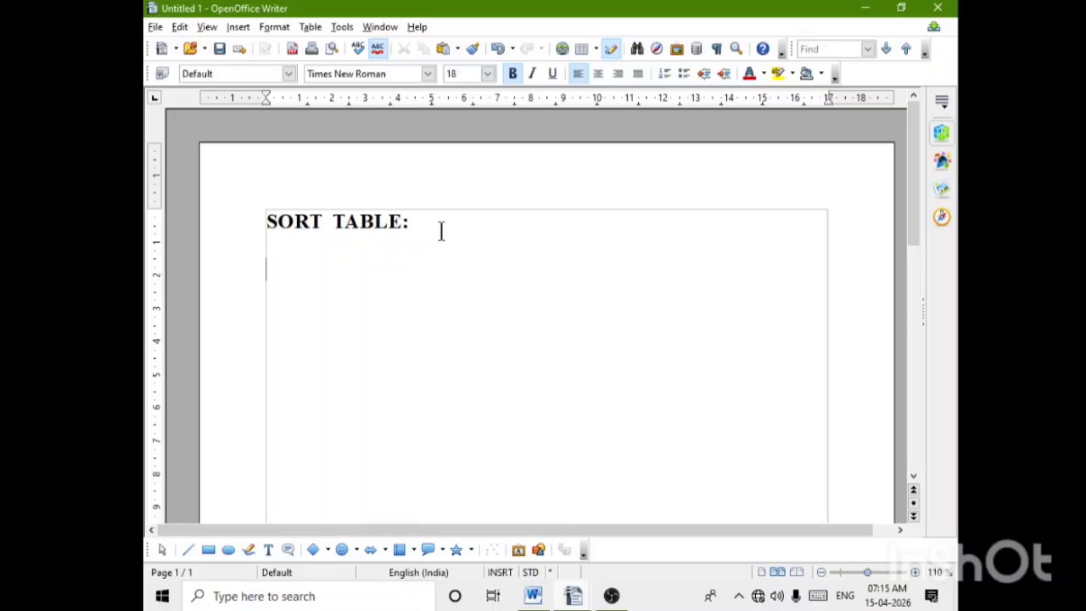
{"action": "key", "text": "ctrl+v"}
Sort all the table rows below the header by column 1, alphanumeric, in ascending order
{"action": "scroll", "coordinate": [524, 313], "scroll_direction": "up", "scroll_amount": 3, "text": "ctrl"}
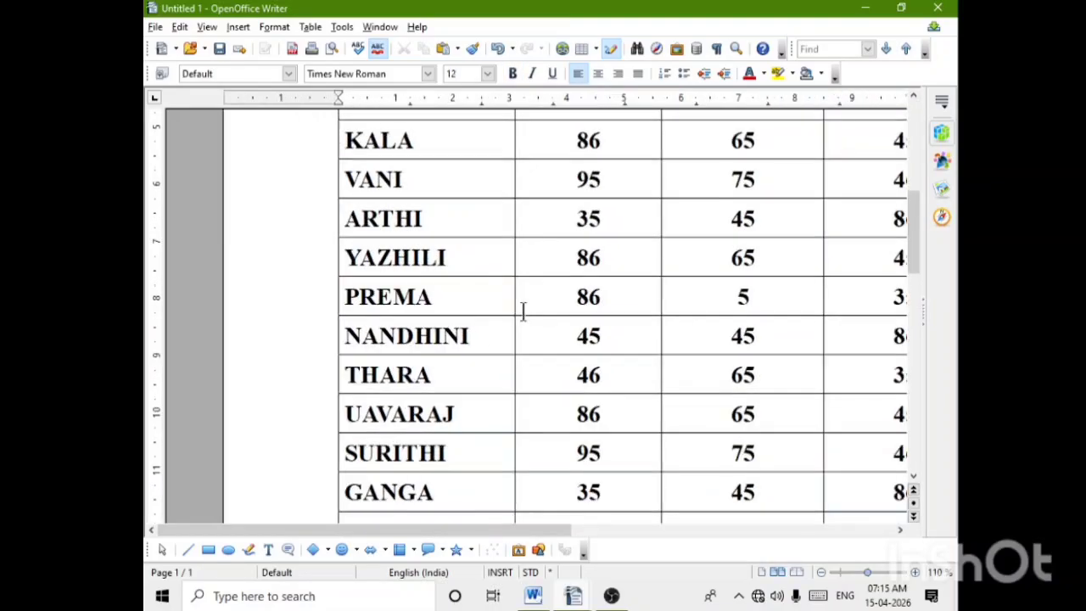
{"action": "scroll", "coordinate": [524, 312], "scroll_direction": "down", "scroll_amount": 4, "text": "ctrl"}
{"action": "scroll", "coordinate": [521, 311], "scroll_direction": "up", "scroll_amount": 3}
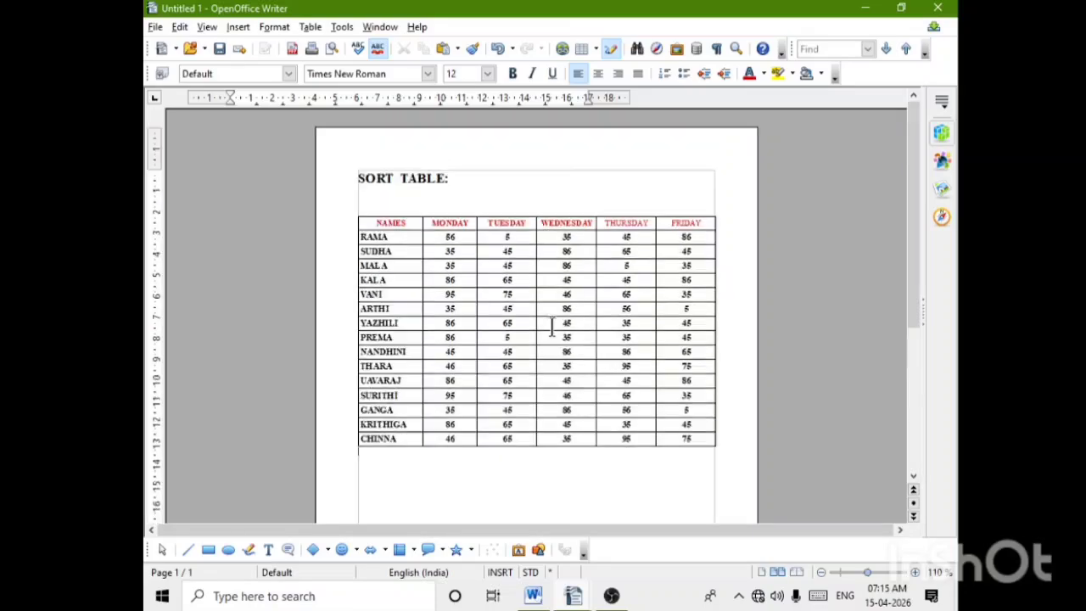
{"action": "scroll", "coordinate": [550, 327], "scroll_direction": "down", "scroll_amount": 3}
{"action": "scroll", "coordinate": [552, 333], "scroll_direction": "up", "scroll_amount": 3, "text": "ctrl"}
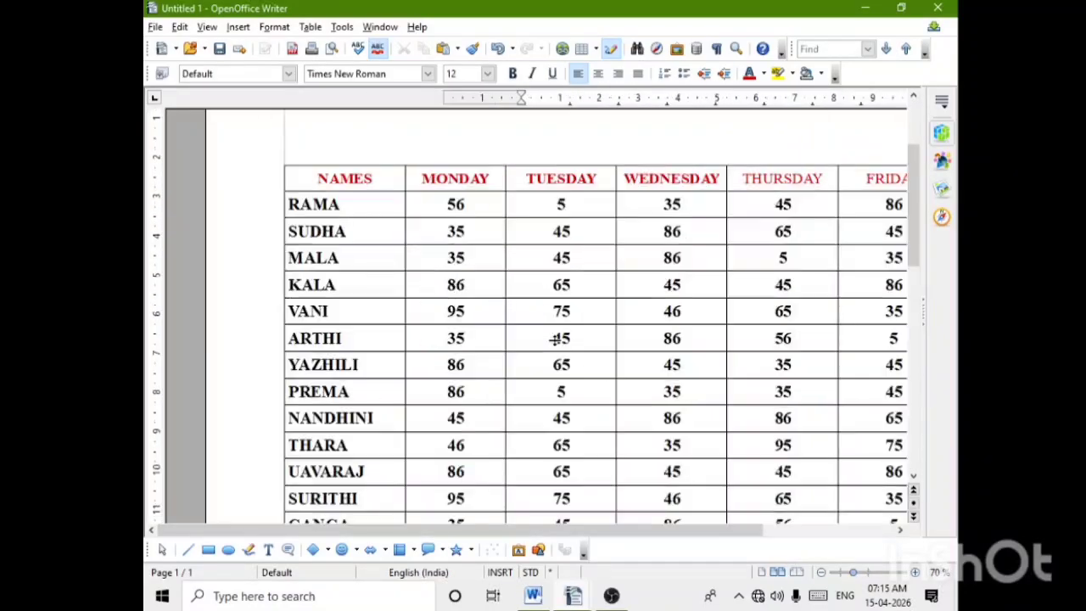
{"action": "scroll", "coordinate": [560, 365], "scroll_direction": "down", "scroll_amount": 2}
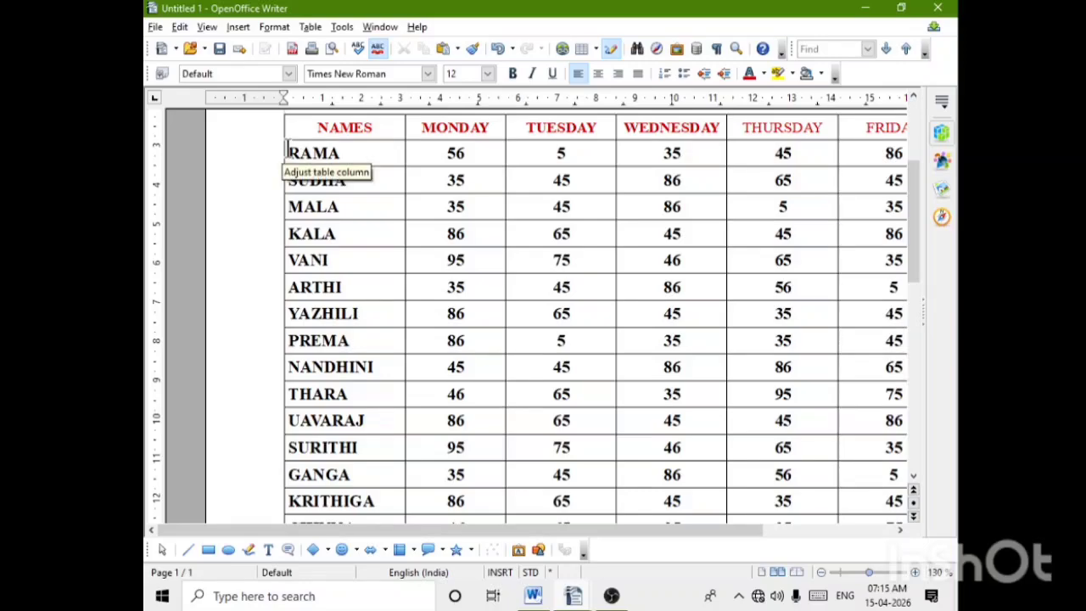
{"action": "left_click_drag", "start_coordinate": [289, 146], "coordinate": [784, 427]}
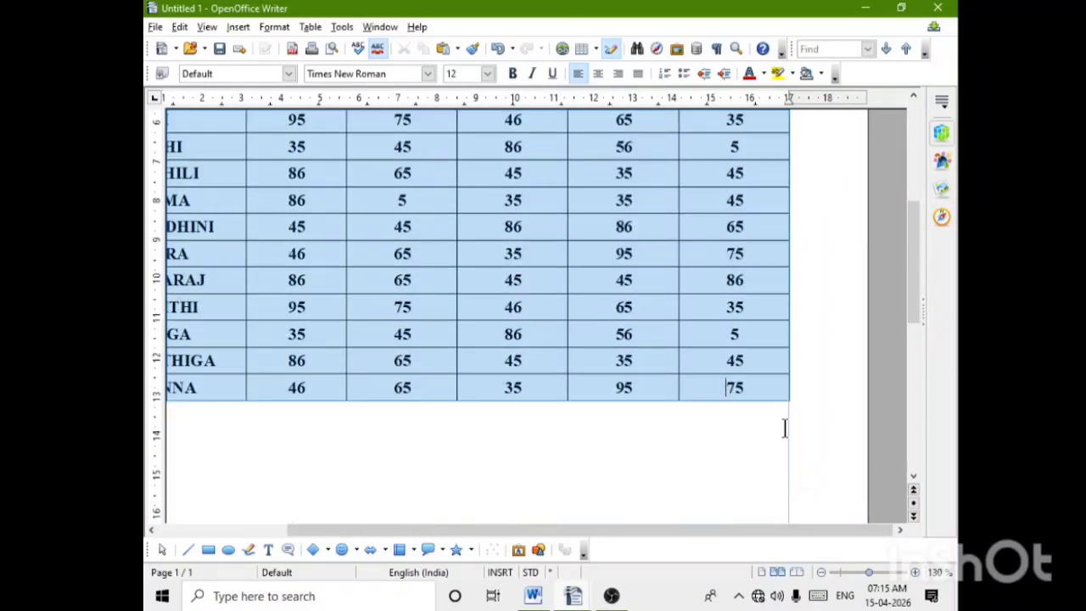
{"action": "scroll", "coordinate": [762, 418], "scroll_direction": "up", "scroll_amount": 10}
{"action": "scroll", "coordinate": [762, 416], "scroll_direction": "down", "scroll_amount": 2}
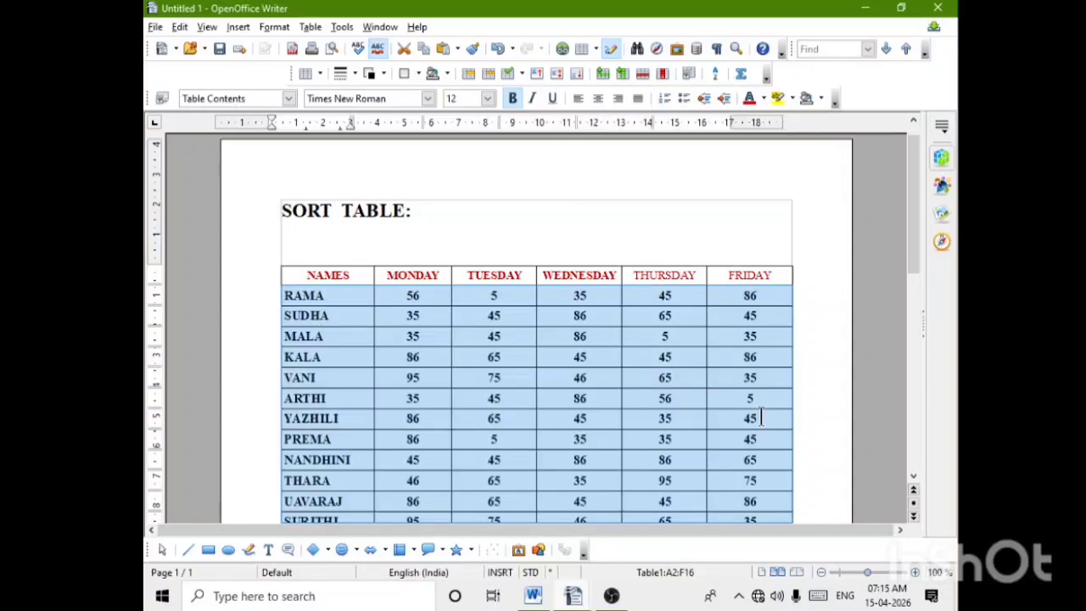
{"action": "scroll", "coordinate": [639, 388], "scroll_direction": "down", "scroll_amount": 1}
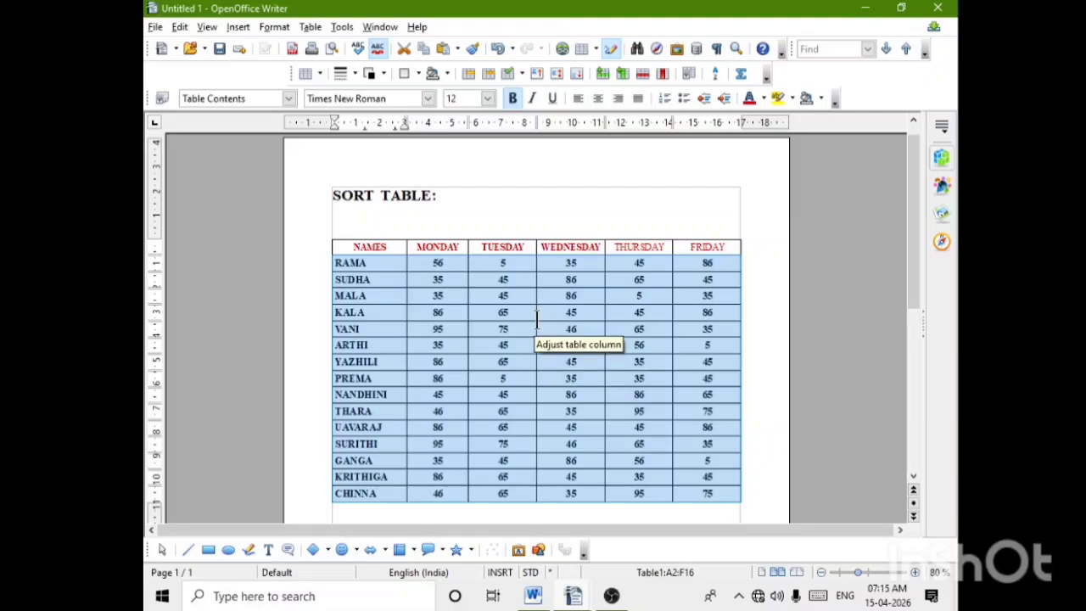
{"action": "scroll", "coordinate": [536, 318], "scroll_direction": "up", "scroll_amount": 4}
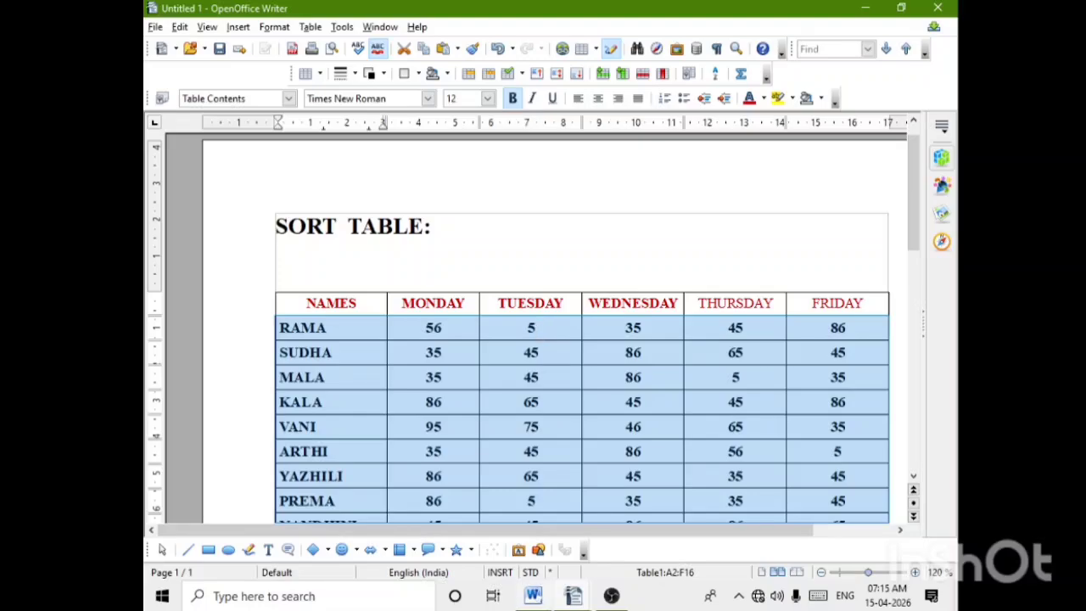
{"action": "left_click", "coordinate": [310, 27]}
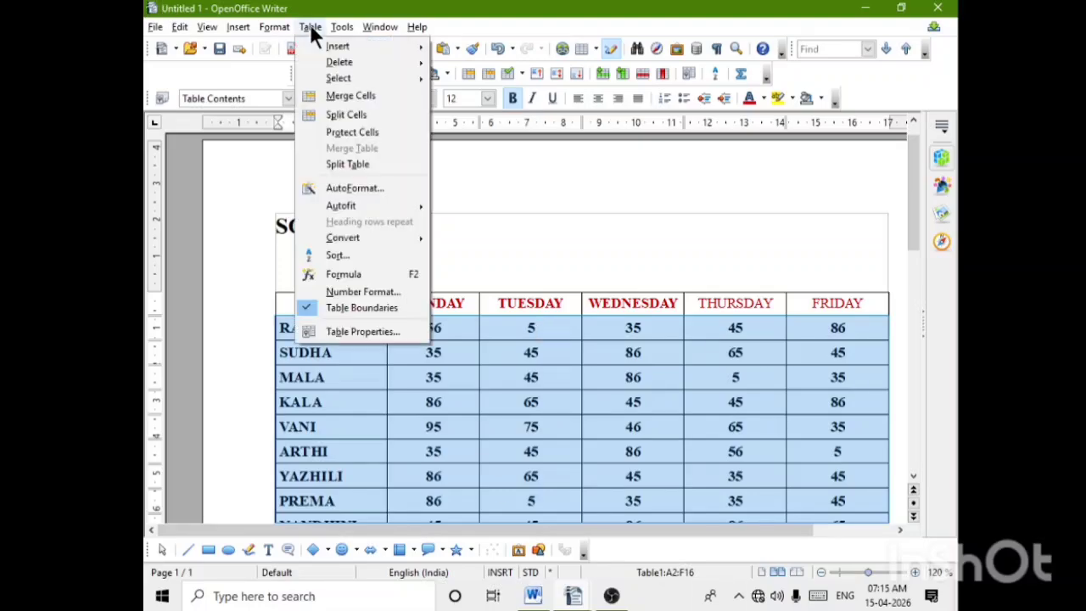
{"action": "left_click", "coordinate": [335, 256]}
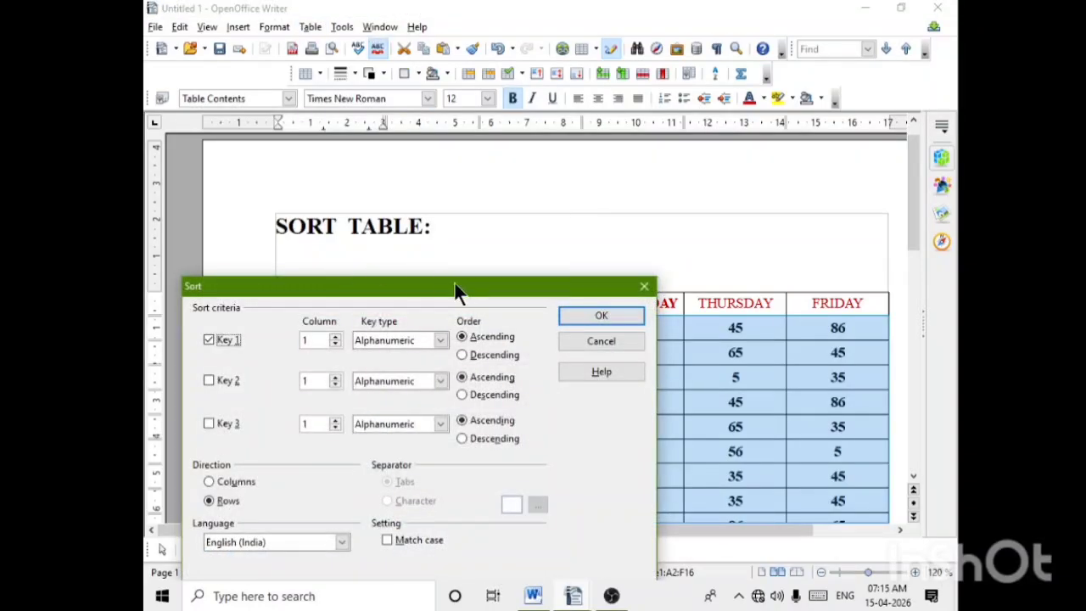
{"action": "left_click_drag", "start_coordinate": [453, 289], "coordinate": [531, 83]}
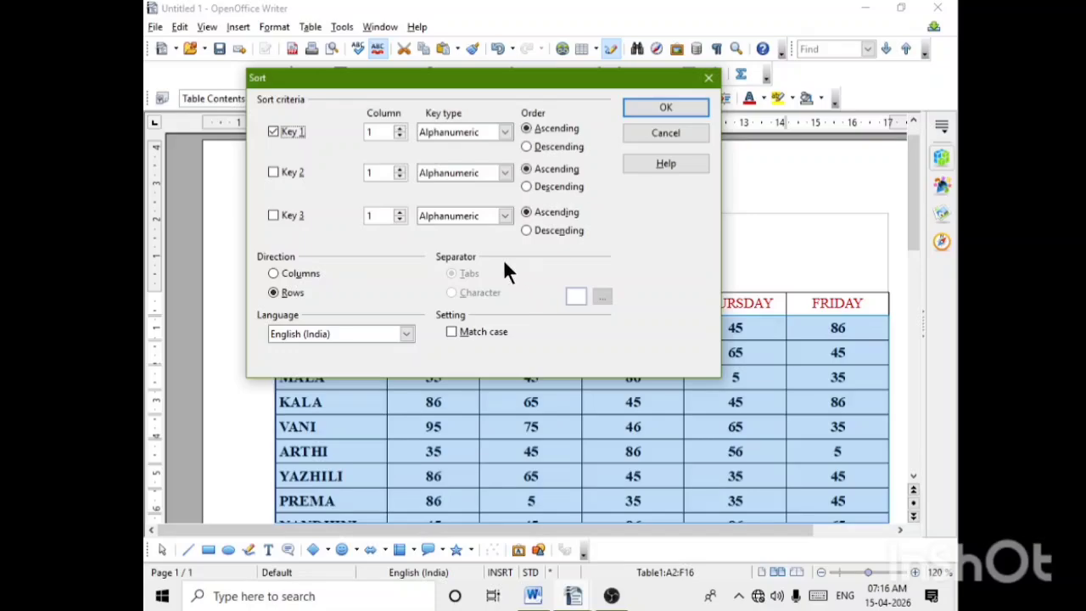
{"action": "left_click", "coordinate": [665, 109]}
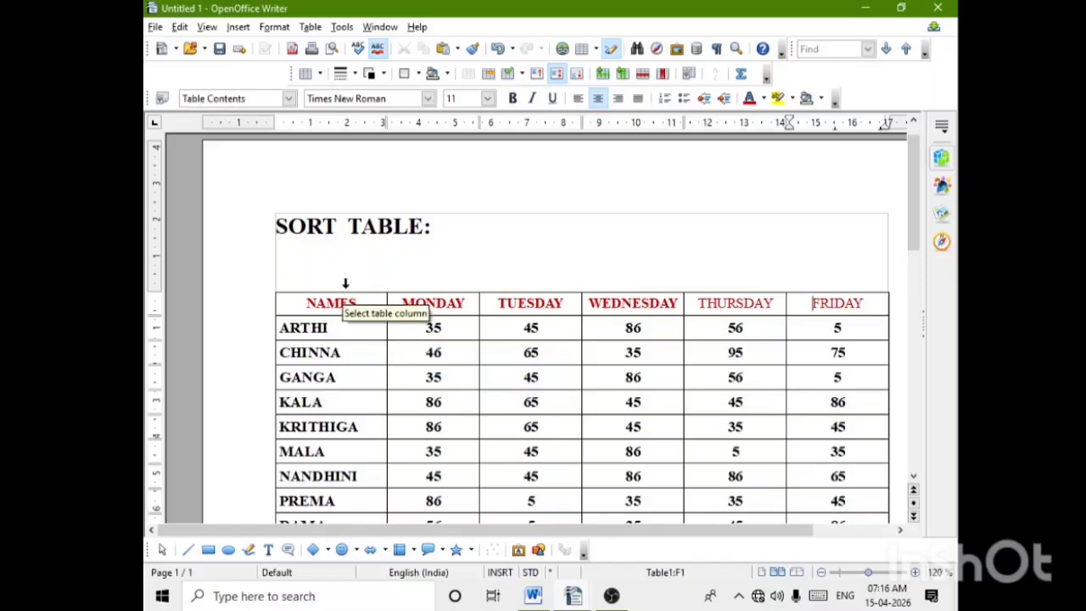
Examine the sorted table from the header to the last row to check the order of the names
{"action": "scroll", "coordinate": [357, 285], "scroll_direction": "down", "scroll_amount": 3}
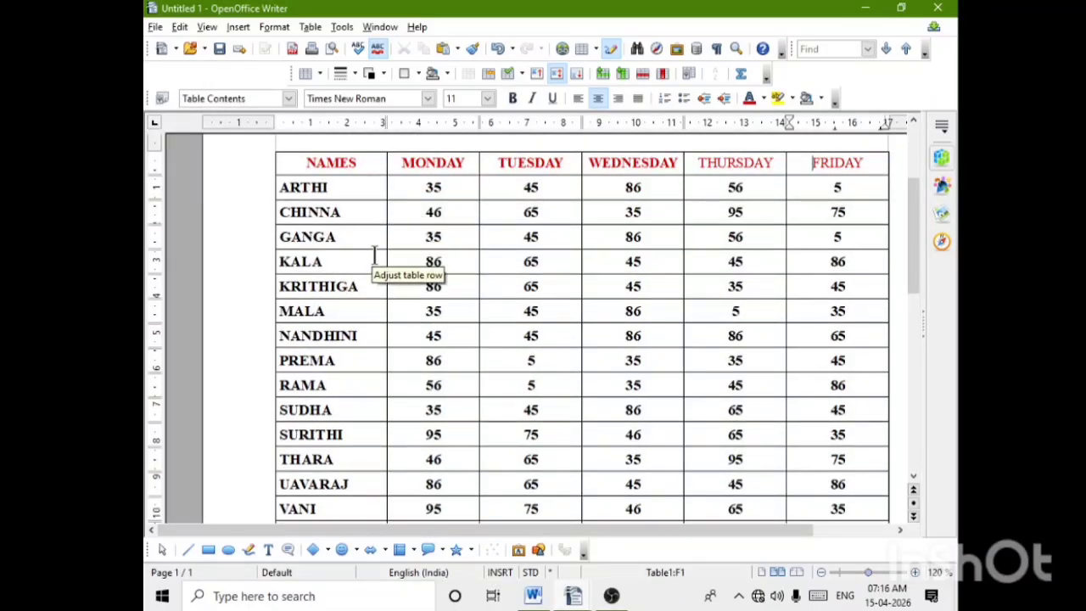
{"action": "scroll", "coordinate": [374, 321], "scroll_direction": "up", "scroll_amount": 3}
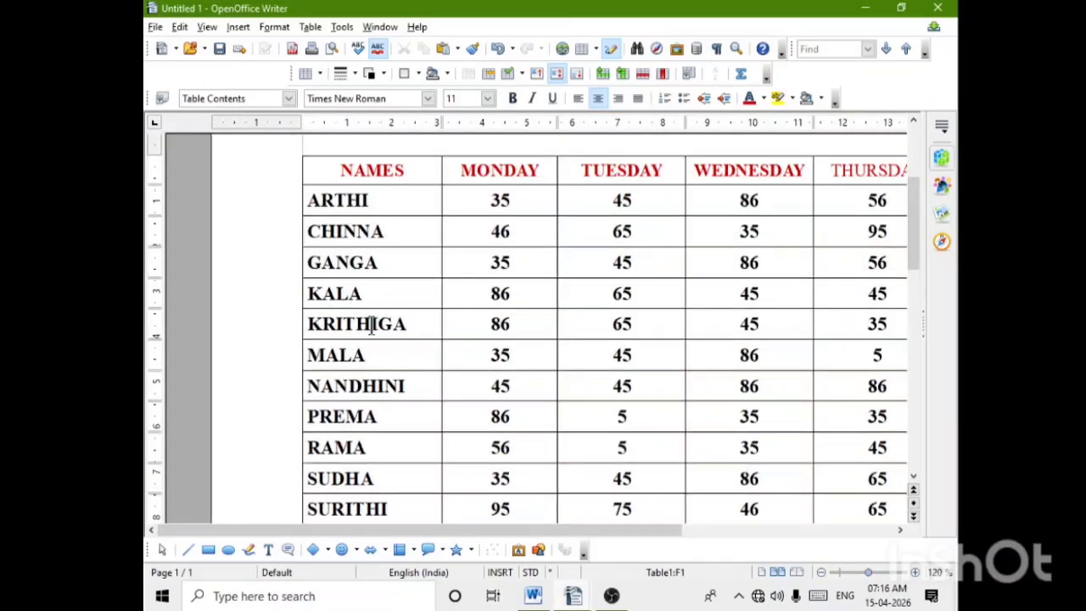
{"action": "scroll", "coordinate": [437, 270], "scroll_direction": "down", "scroll_amount": 5}
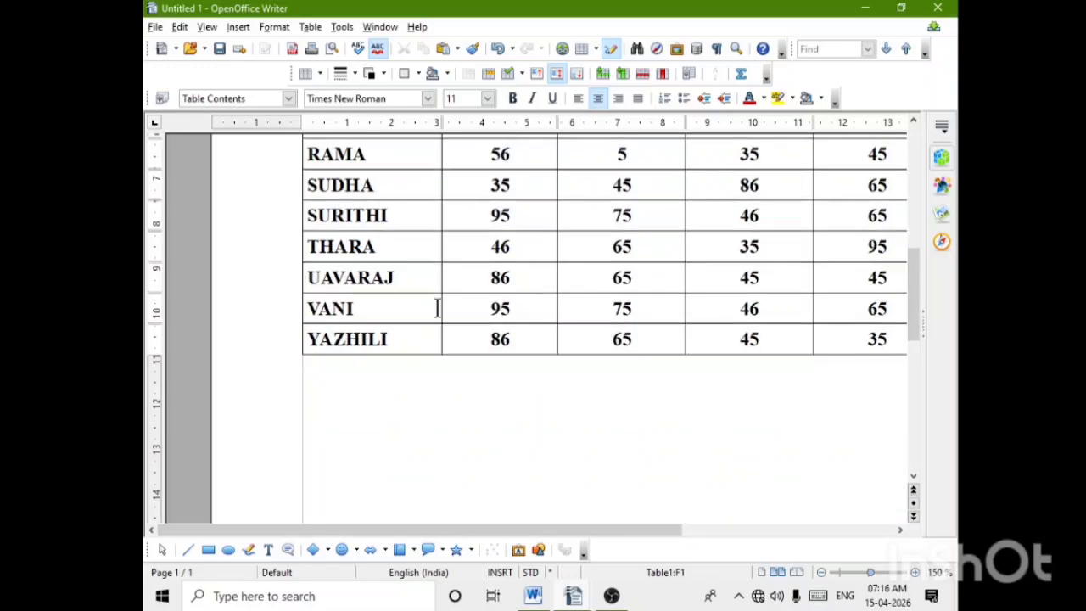
{"action": "scroll", "coordinate": [543, 351], "scroll_direction": "up", "scroll_amount": 3}
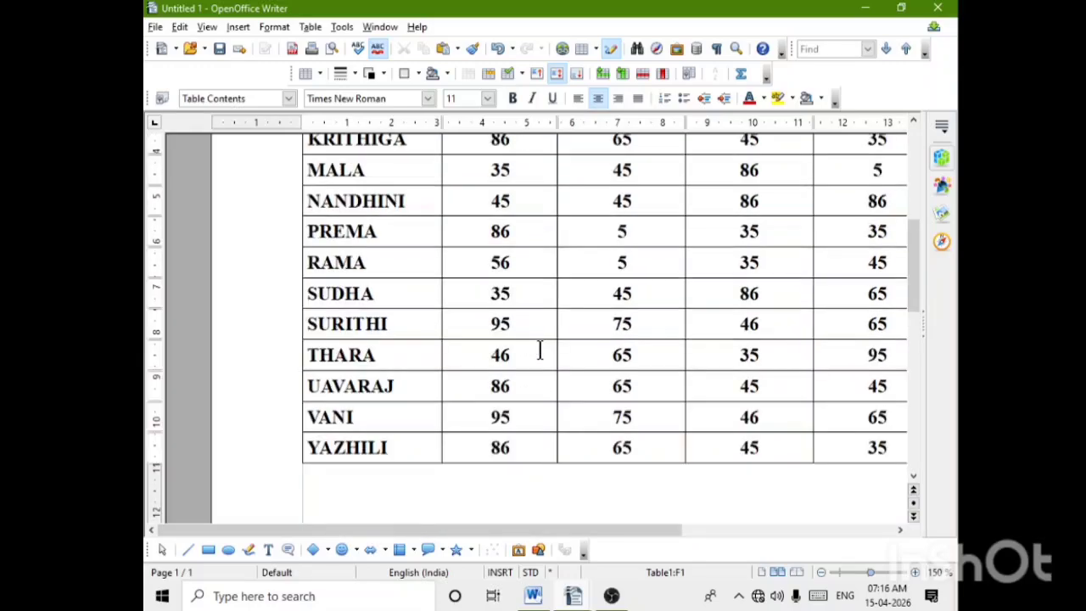
{"action": "scroll", "coordinate": [540, 352], "scroll_direction": "up", "scroll_amount": 3}
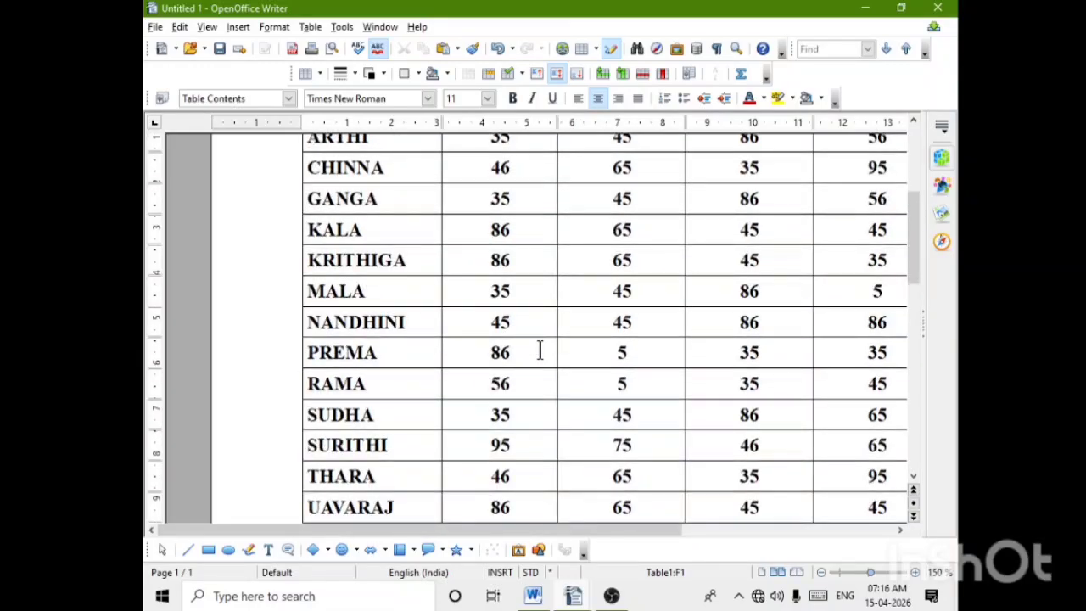
{"action": "scroll", "coordinate": [537, 353], "scroll_direction": "down", "scroll_amount": 4, "text": "ctrl"}
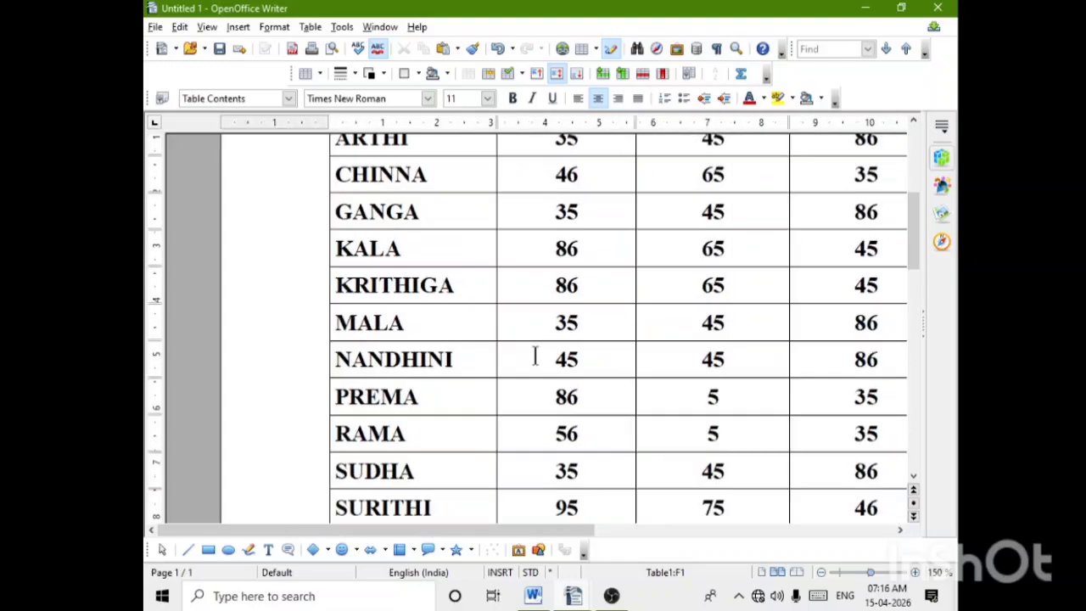
{"action": "scroll", "coordinate": [535, 354], "scroll_direction": "up", "scroll_amount": 4}
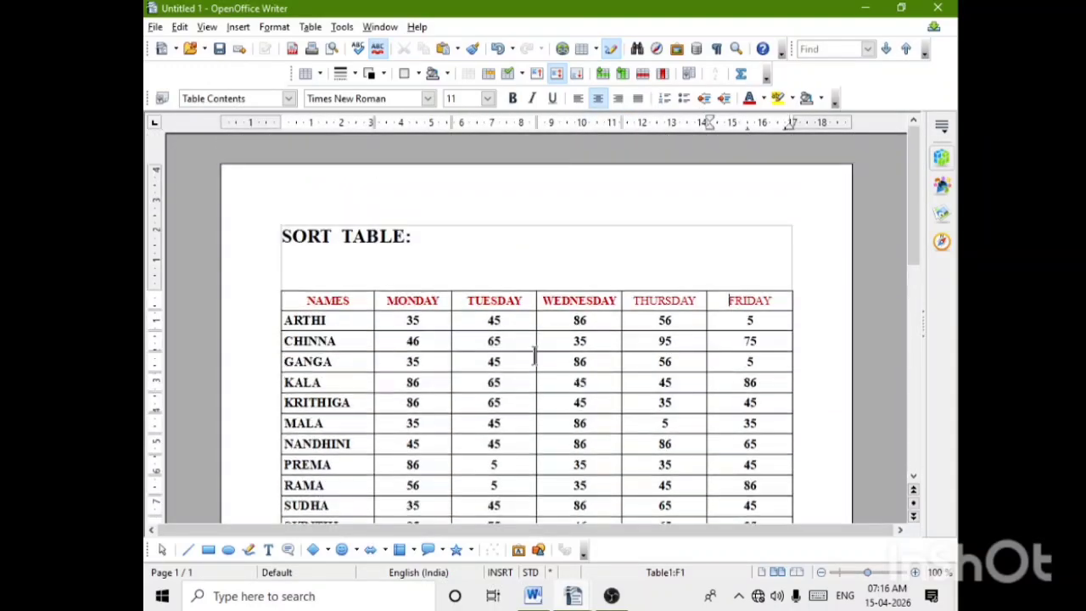
{"action": "scroll", "coordinate": [533, 354], "scroll_direction": "down", "scroll_amount": 3}
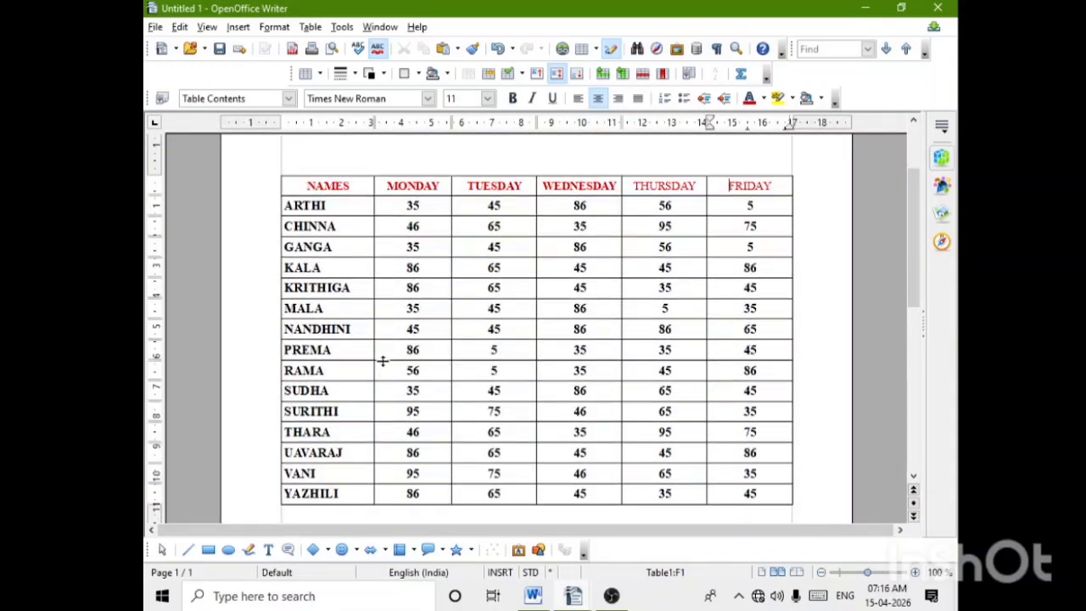
{"action": "scroll", "coordinate": [383, 360], "scroll_direction": "down", "scroll_amount": 2}
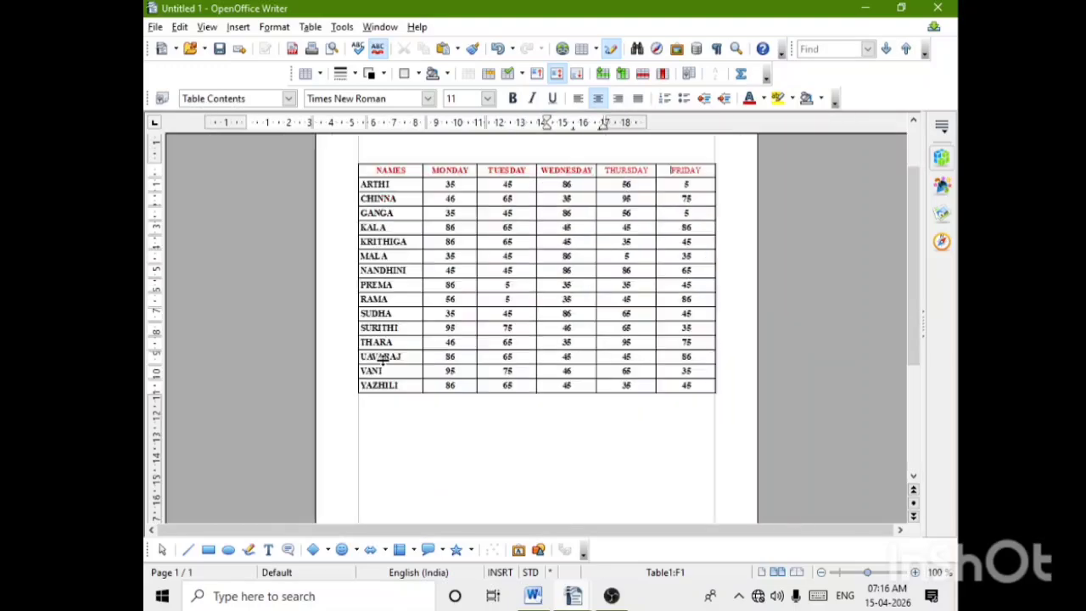
{"action": "scroll", "coordinate": [390, 366], "scroll_direction": "up", "scroll_amount": 3}
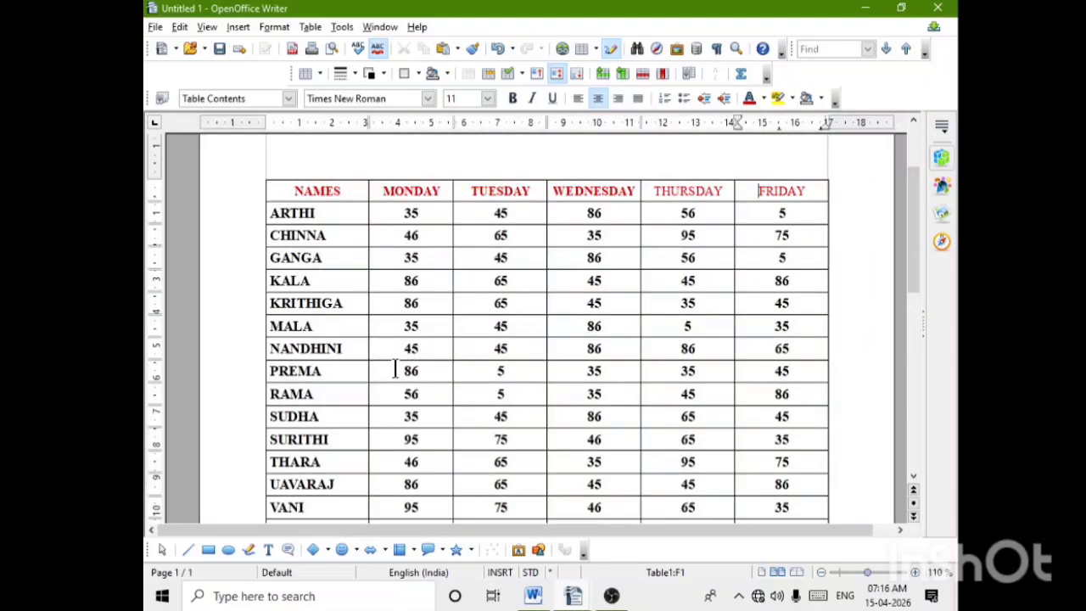
Check whether the Sort command is available without a selection and with the first nine data rows from NAMES to THURSDAY selected
{"action": "left_click", "coordinate": [312, 27]}
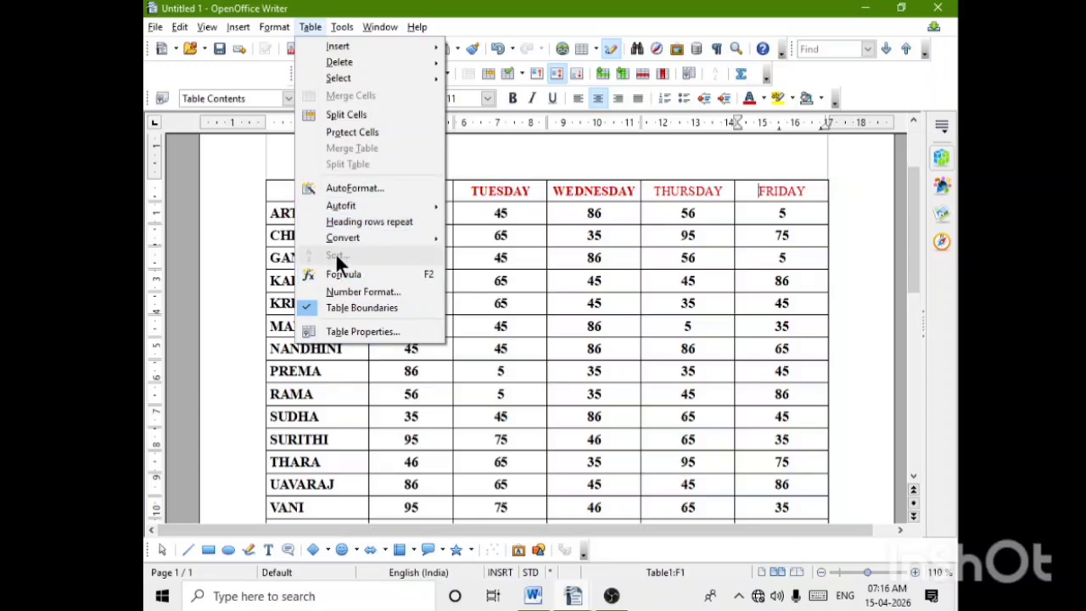
{"action": "left_click", "coordinate": [529, 162]}
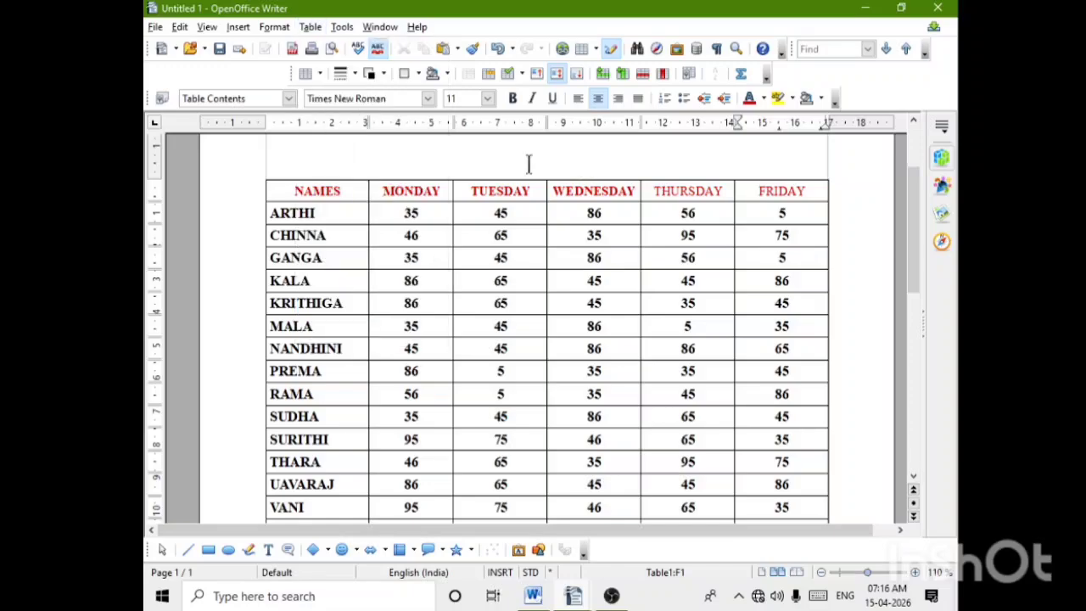
{"action": "left_click_drag", "start_coordinate": [312, 231], "coordinate": [658, 392]}
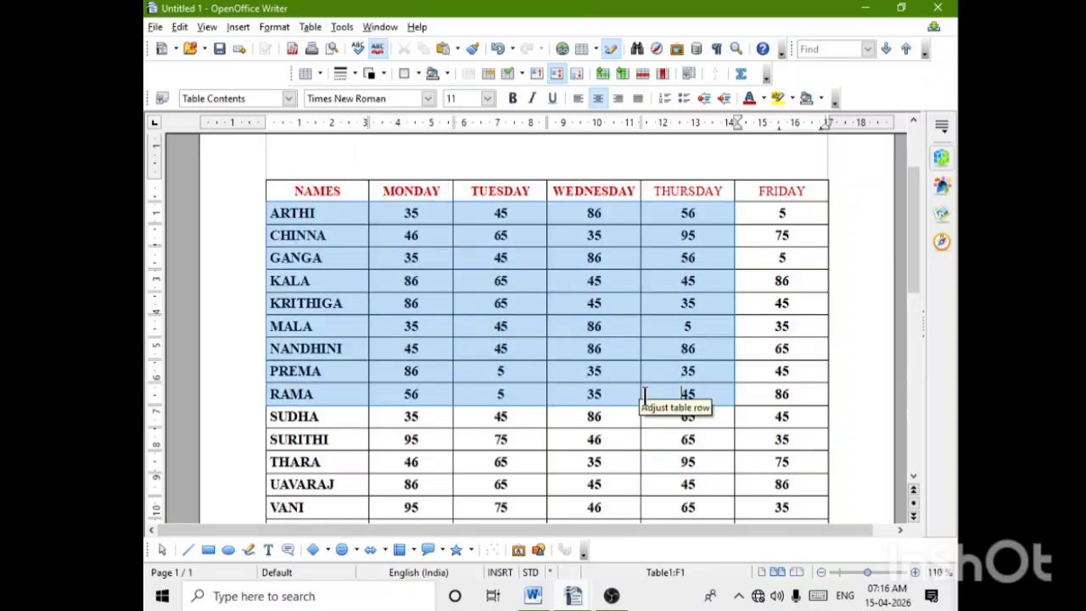
{"action": "left_click", "coordinate": [308, 27]}
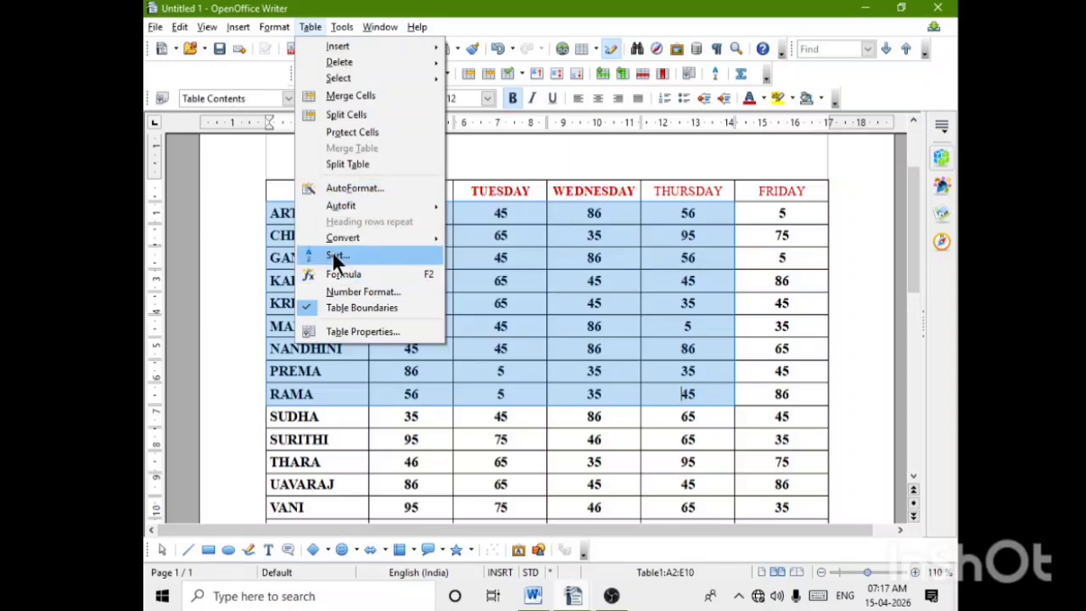
{"action": "left_click", "coordinate": [836, 165]}
Clear the cell selection by placing the cursor below the table and minimize the document window
{"action": "scroll", "coordinate": [840, 170], "scroll_direction": "down", "scroll_amount": 5}
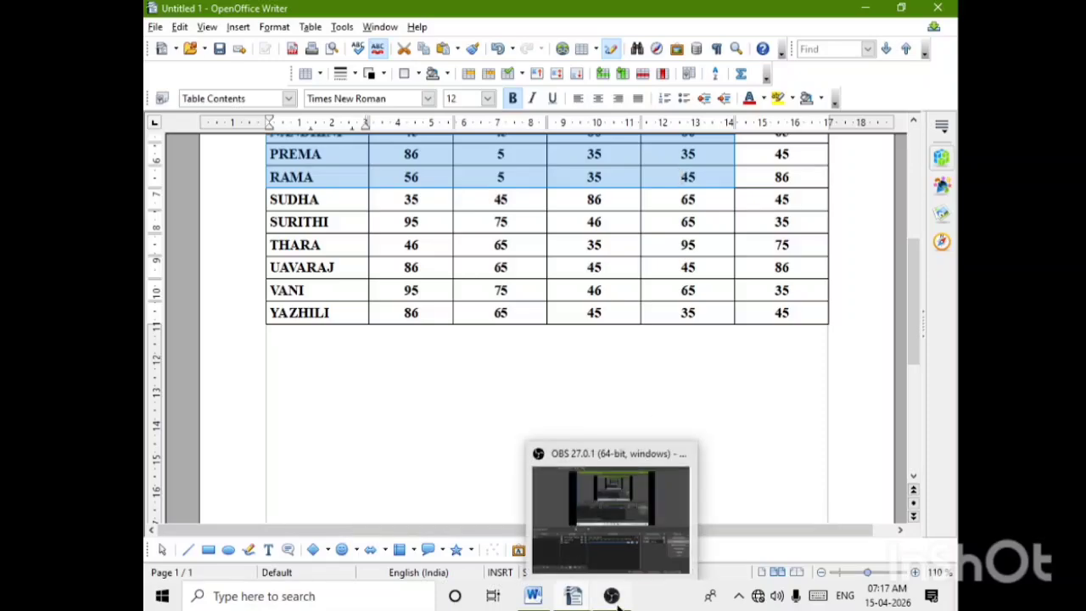
{"action": "left_click", "coordinate": [766, 402]}
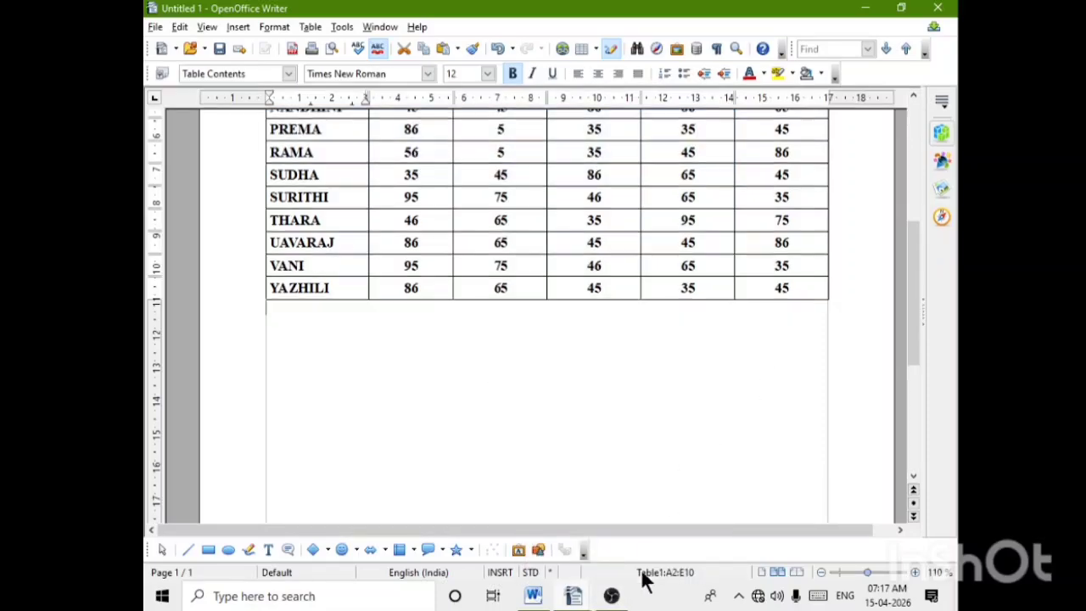
{"action": "left_click", "coordinate": [869, 11]}
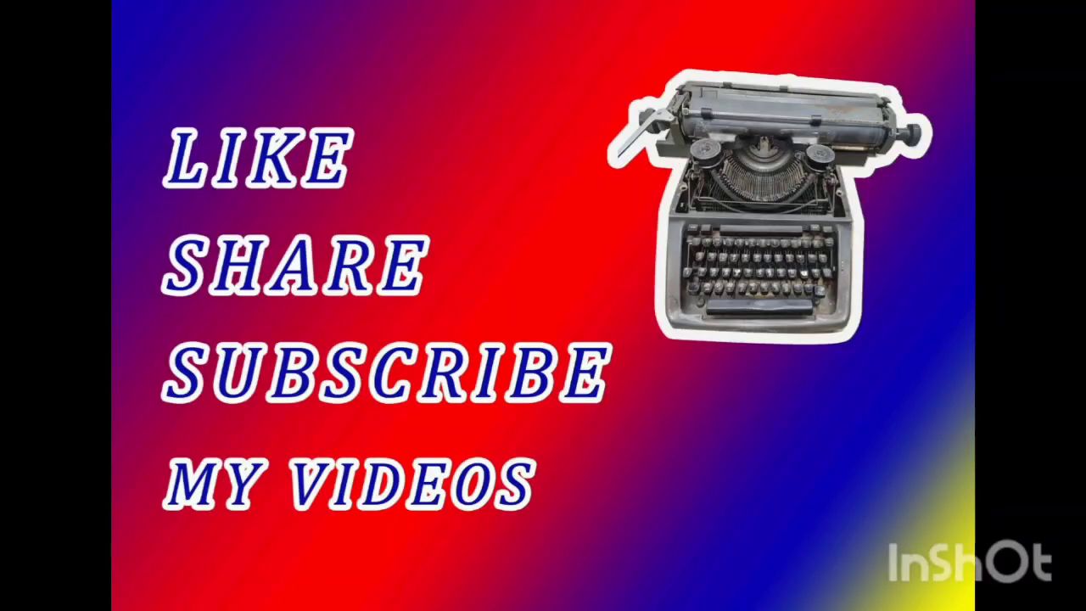